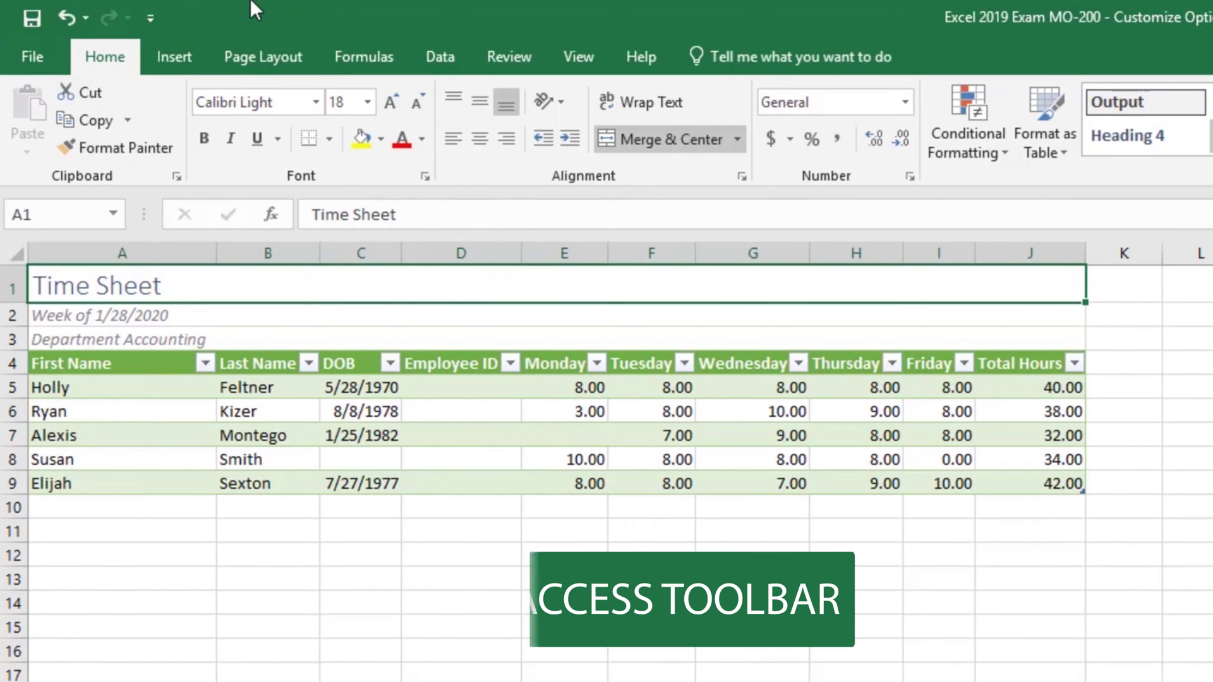
Move the Quick Access Toolbar below the ribbon and back above, then add Email to it.
{"action": "left_click", "coordinate": [152, 19]}
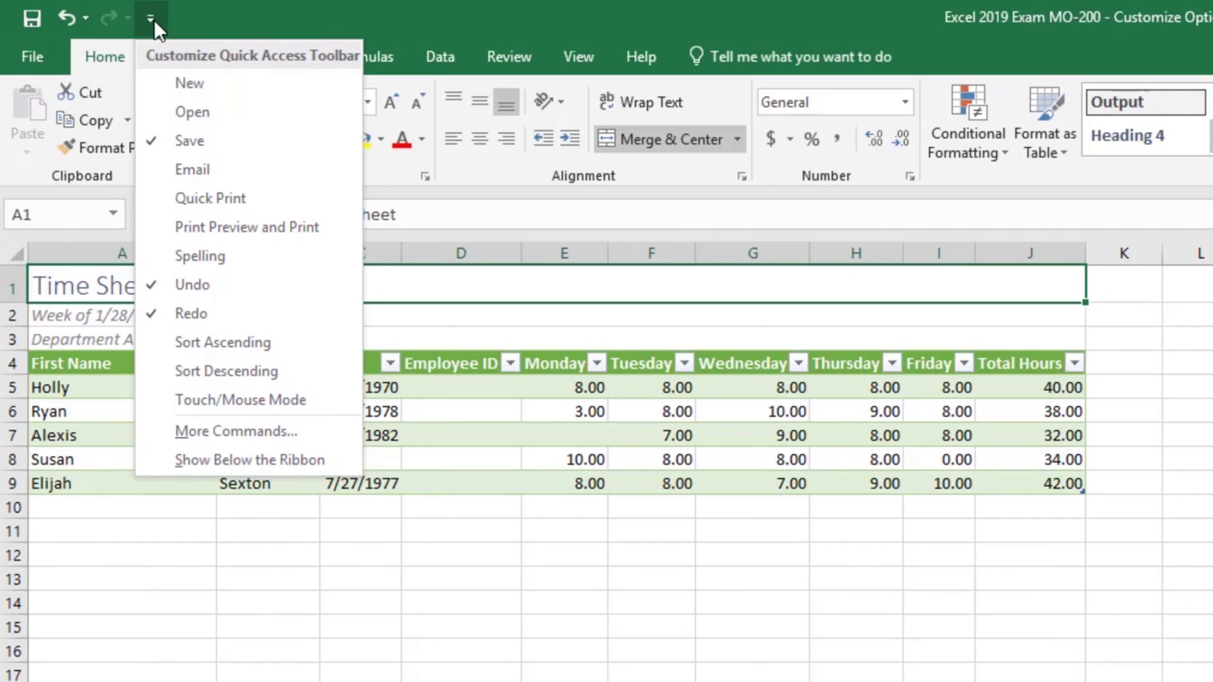
{"action": "left_click", "coordinate": [332, 461]}
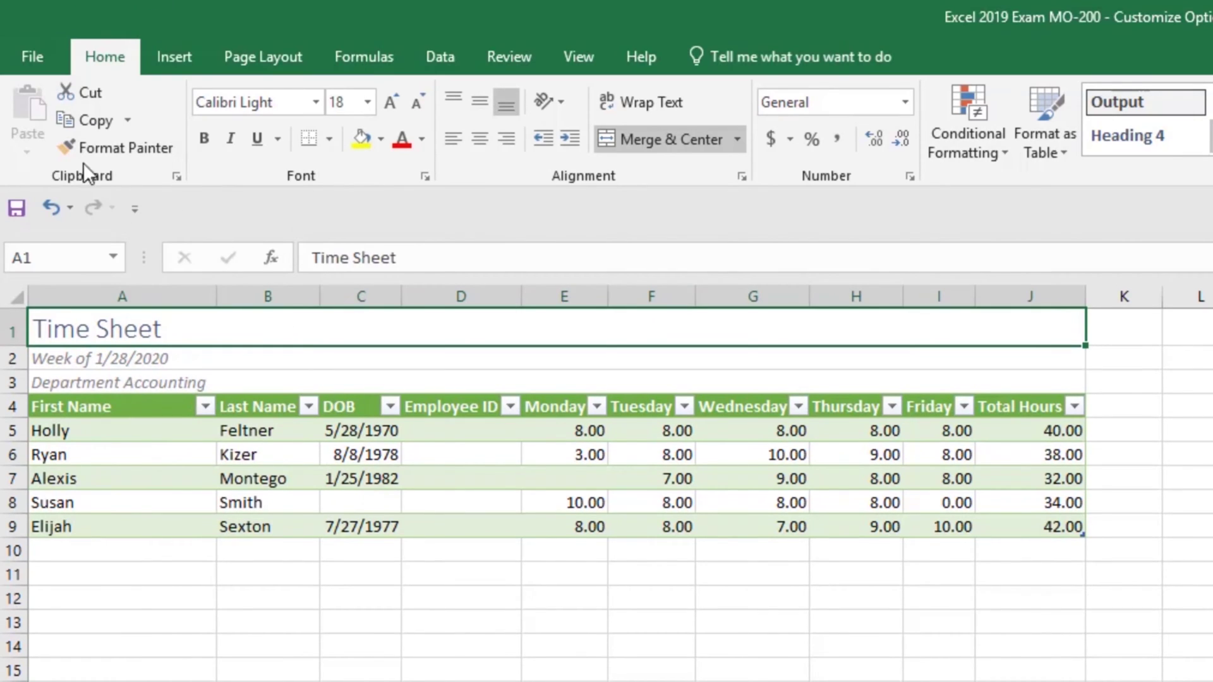
{"action": "left_click", "coordinate": [135, 210]}
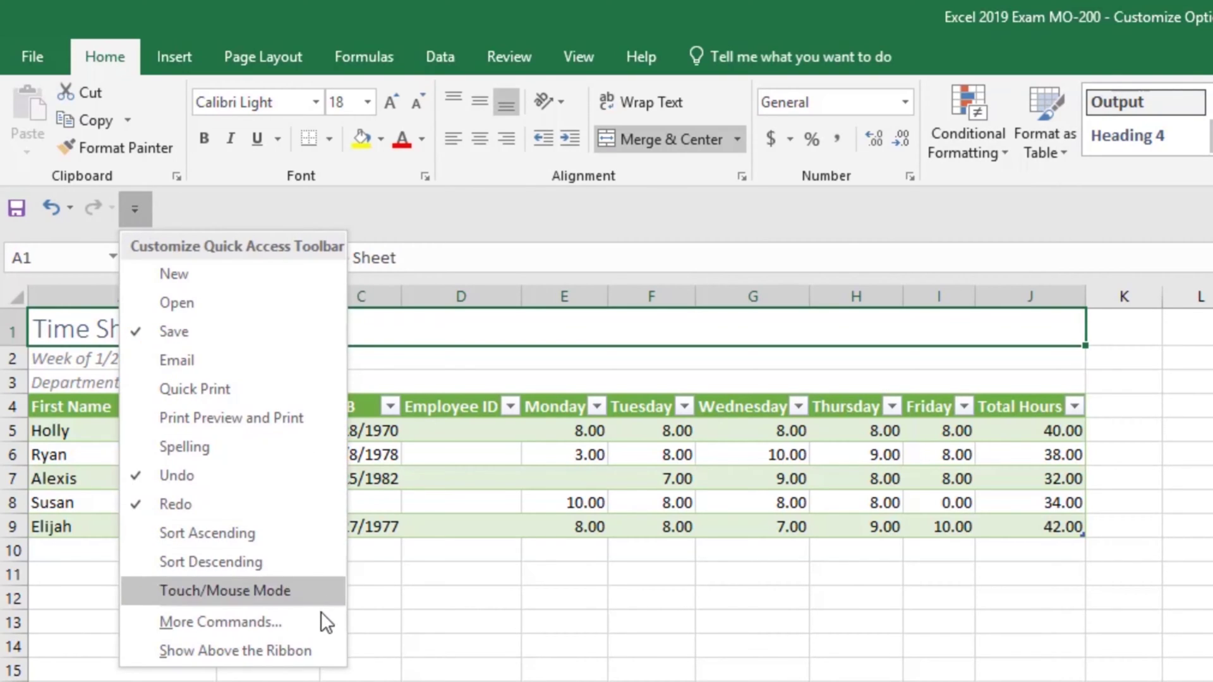
{"action": "left_click", "coordinate": [235, 651]}
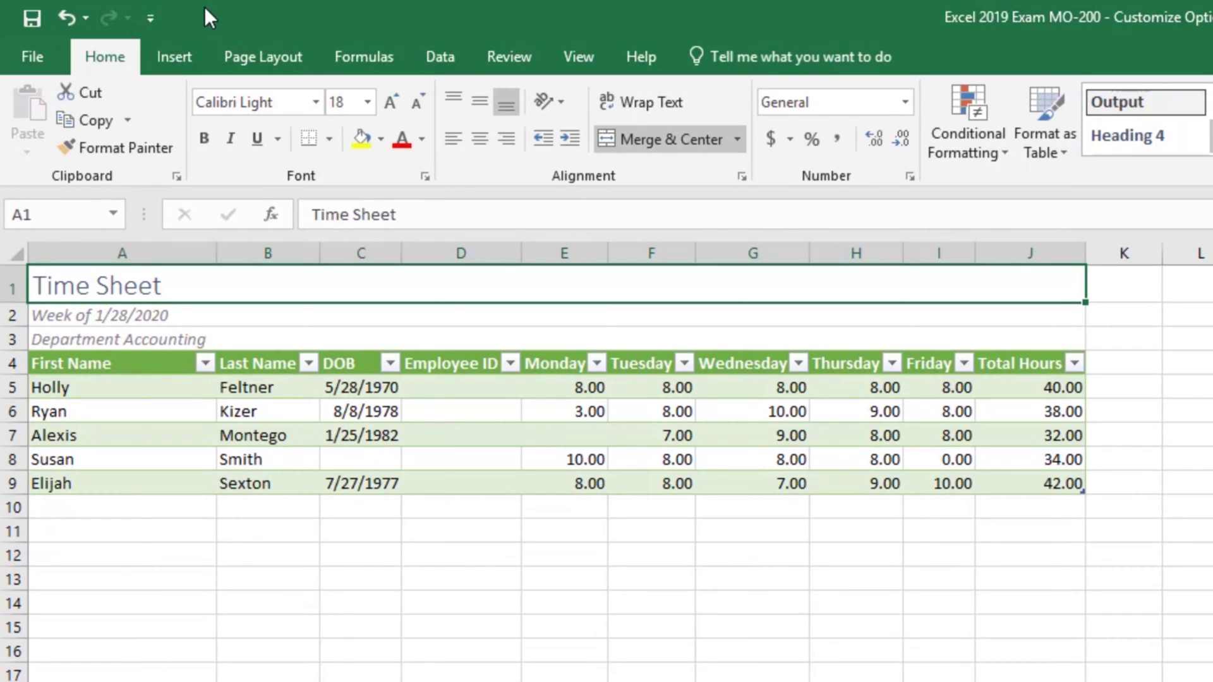
{"action": "left_click", "coordinate": [157, 14]}
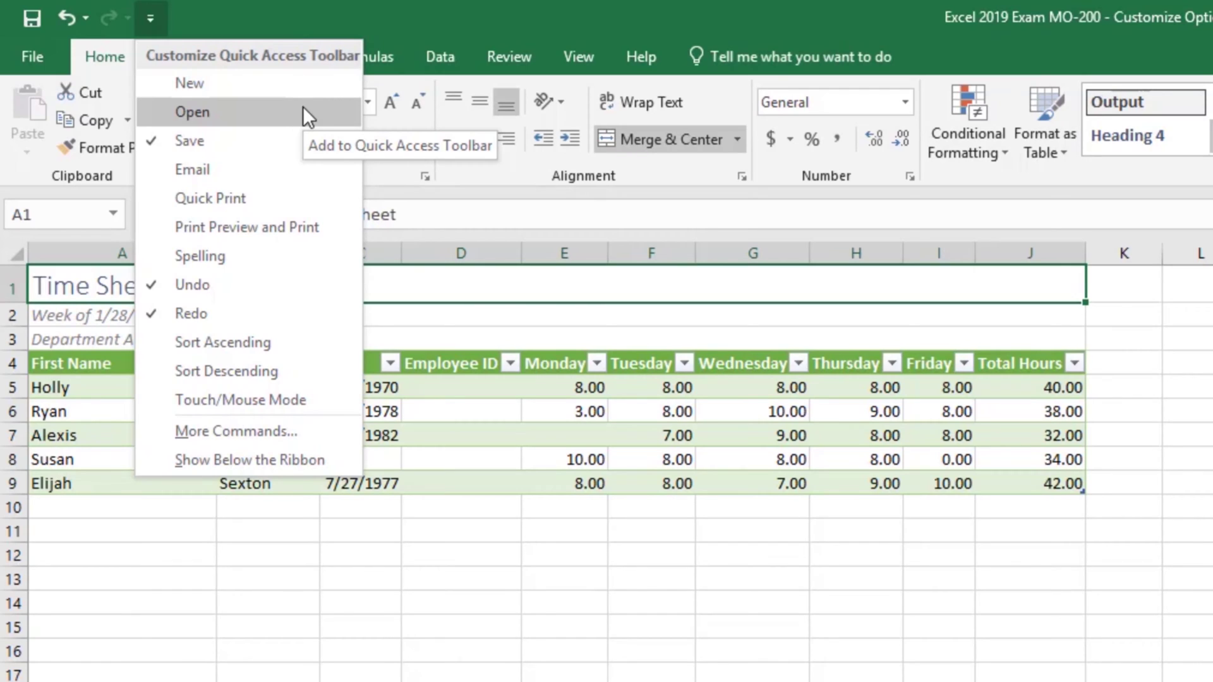
{"action": "left_click", "coordinate": [278, 166]}
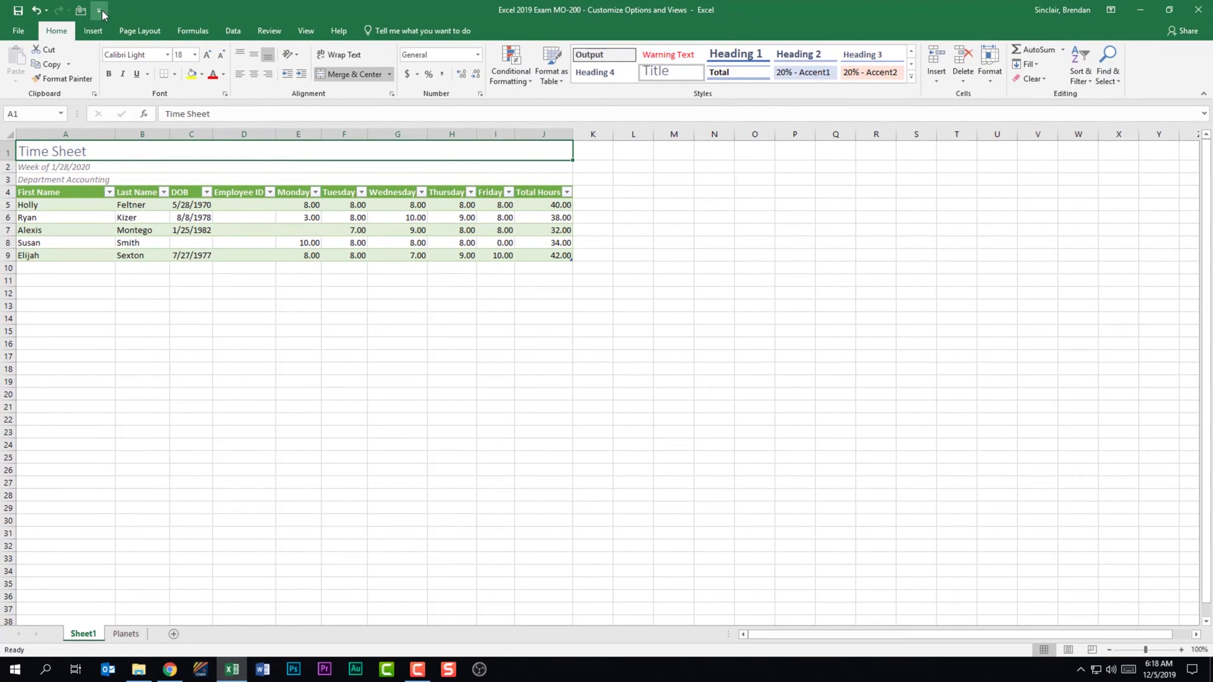
Add the Add or Remove Filters command to the Quick Access Toolbar in More Commands.
{"action": "left_click", "coordinate": [99, 10]}
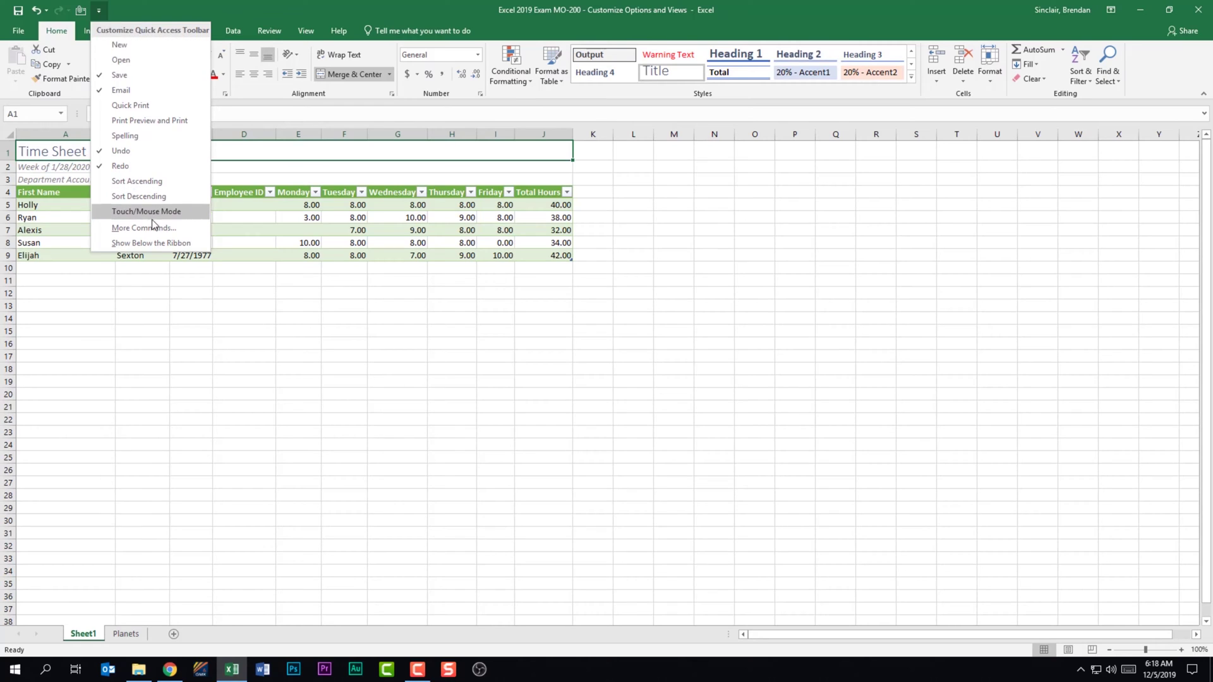
{"action": "left_click", "coordinate": [191, 228]}
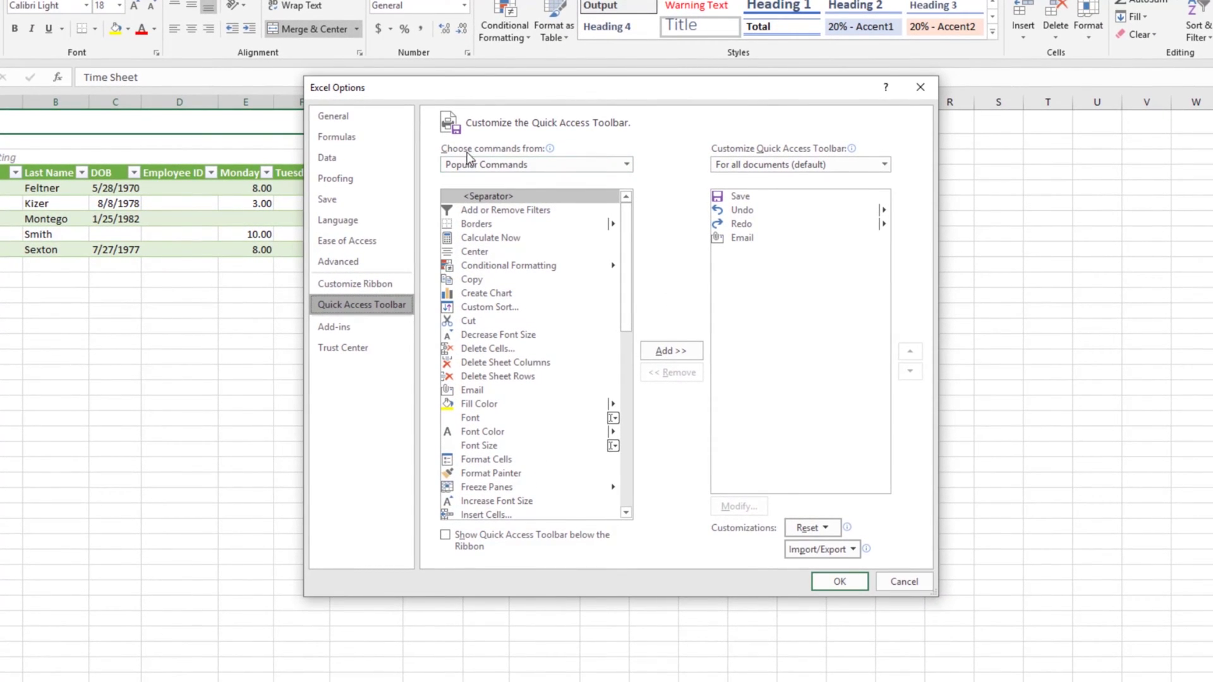
{"action": "mouse_move", "coordinate": [559, 150]}
{"action": "mouse_move", "coordinate": [626, 218]}
{"action": "left_mouse_down"}
{"action": "mouse_move", "coordinate": [611, 449]}
{"action": "mouse_move", "coordinate": [623, 201]}
{"action": "left_mouse_up"}
{"action": "left_click", "coordinate": [552, 213]}
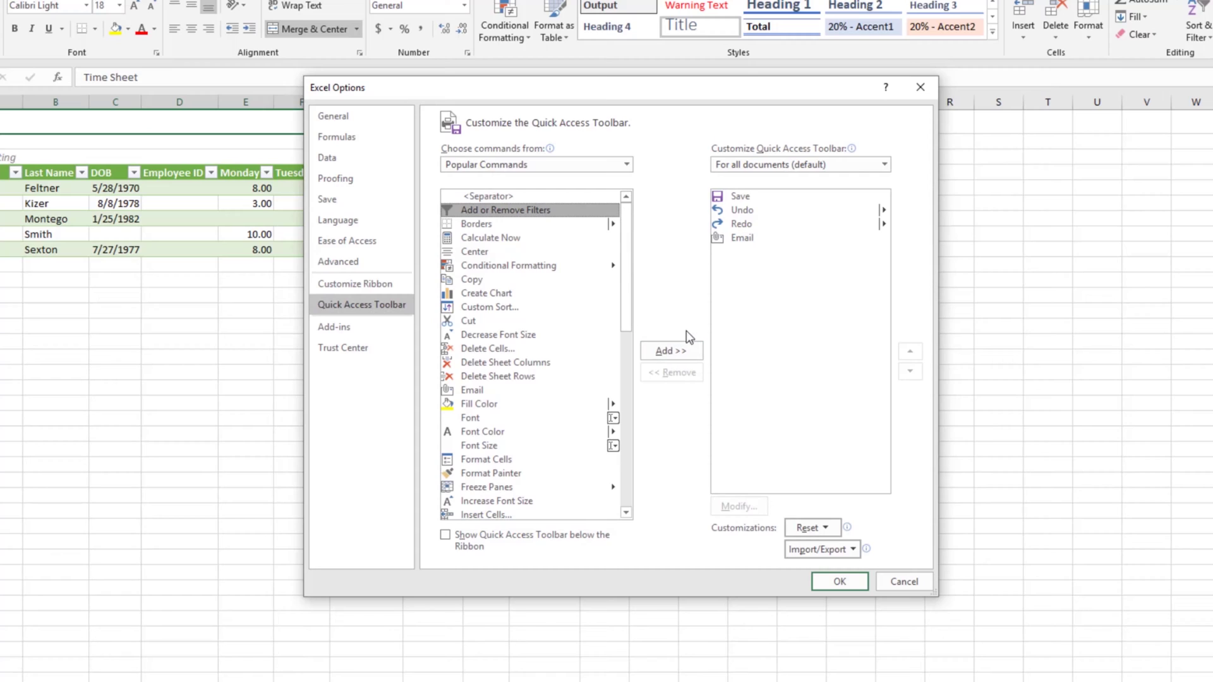
{"action": "left_click", "coordinate": [684, 349]}
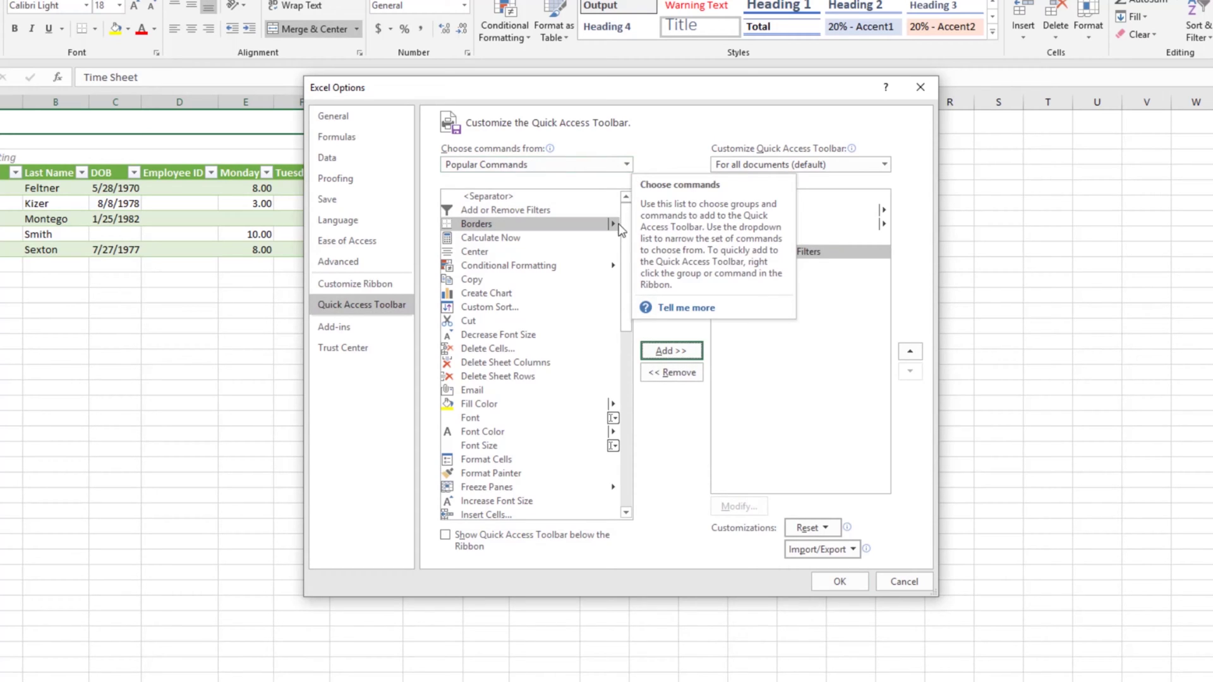
Add Clear All Filters from the Data Tab commands and apply the toolbar changes.
{"action": "scroll", "coordinate": [623, 334], "scroll_direction": "down", "scroll_amount": 6}
{"action": "scroll", "coordinate": [625, 285], "scroll_direction": "up", "scroll_amount": 7}
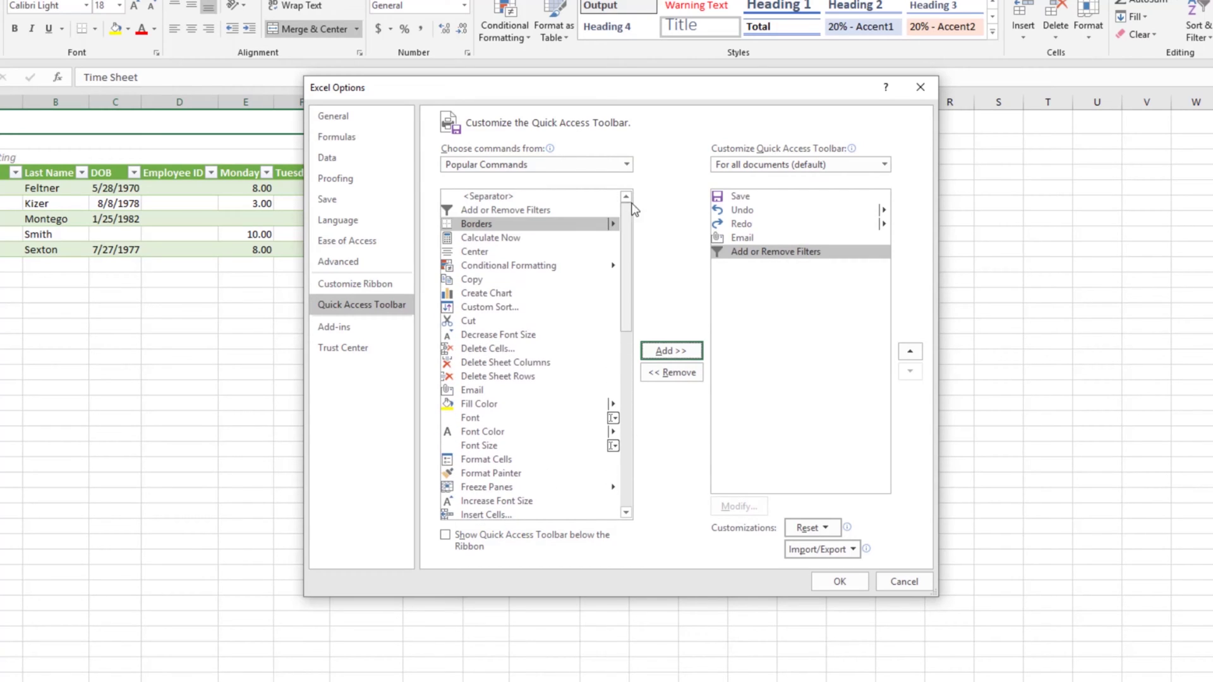
{"action": "left_click", "coordinate": [626, 165]}
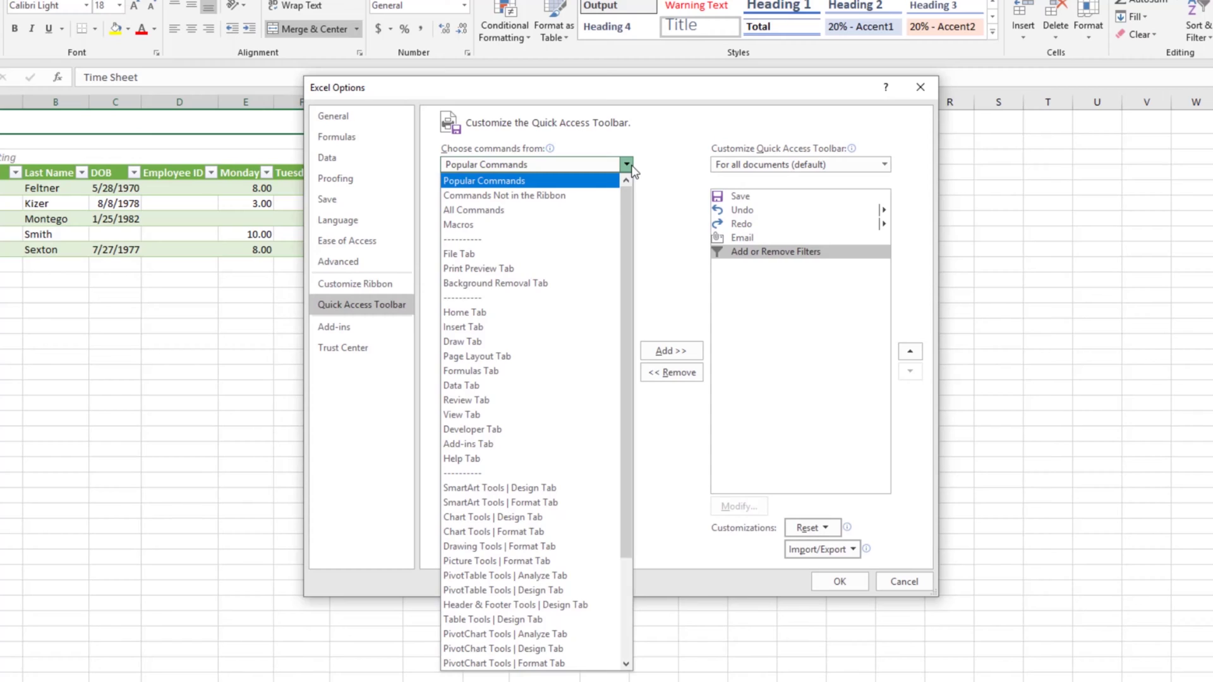
{"action": "left_click", "coordinate": [528, 385]}
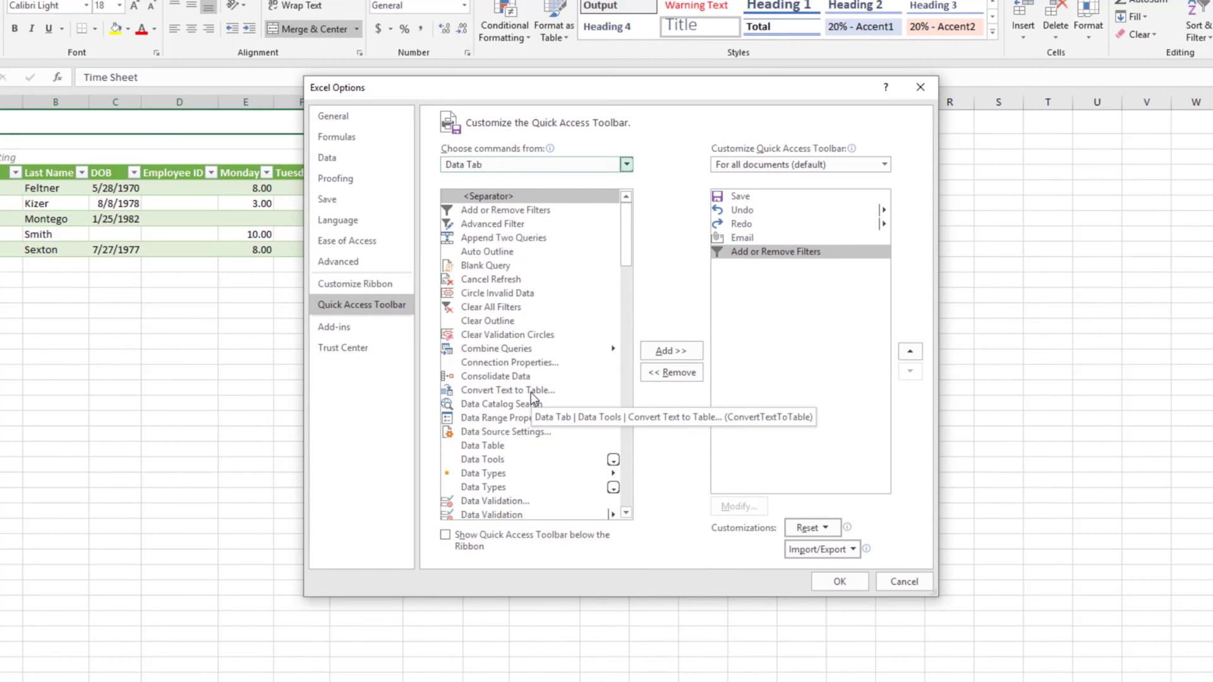
{"action": "left_click", "coordinate": [505, 308]}
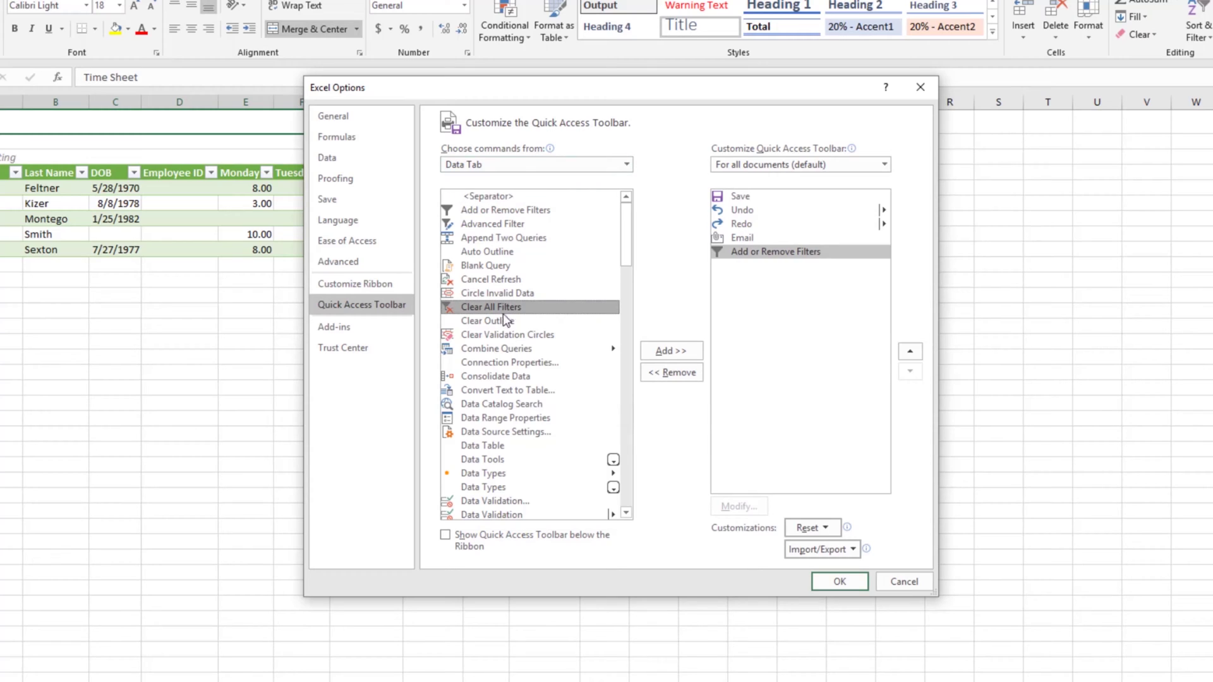
{"action": "left_click", "coordinate": [656, 350]}
{"action": "left_click", "coordinate": [626, 165]}
{"action": "left_click_drag", "start_coordinate": [625, 253], "coordinate": [620, 382]}
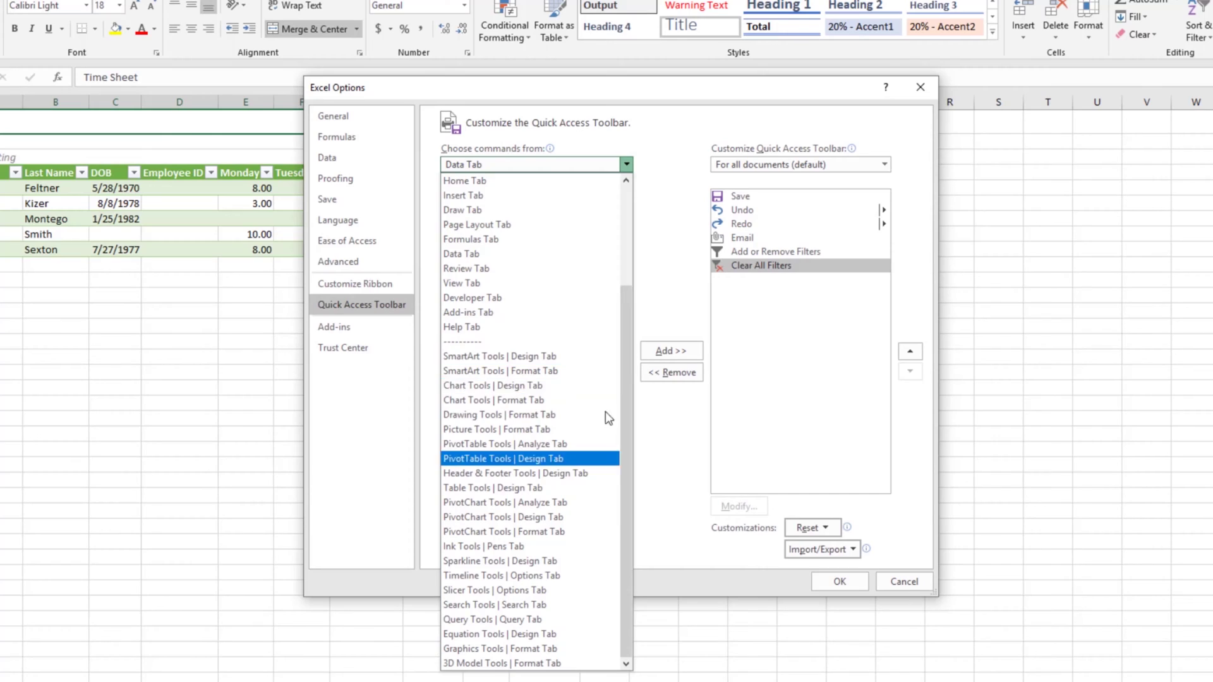
{"action": "left_click_drag", "start_coordinate": [632, 369], "coordinate": [642, 266]}
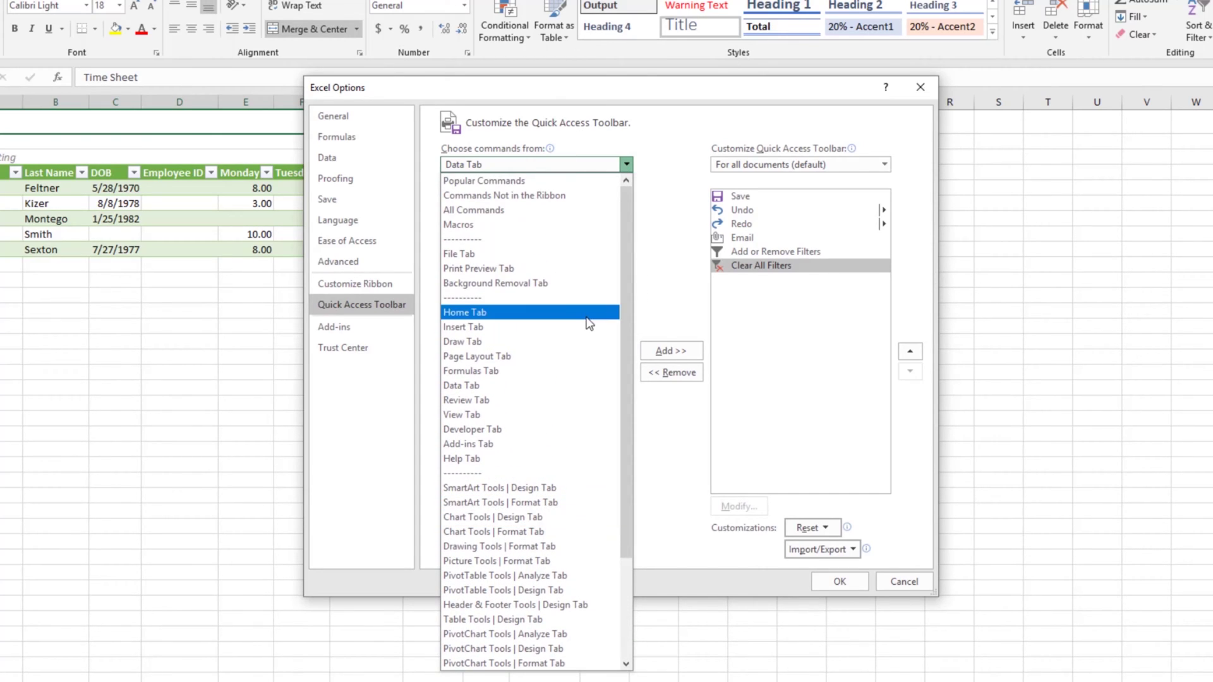
{"action": "left_click", "coordinate": [661, 294]}
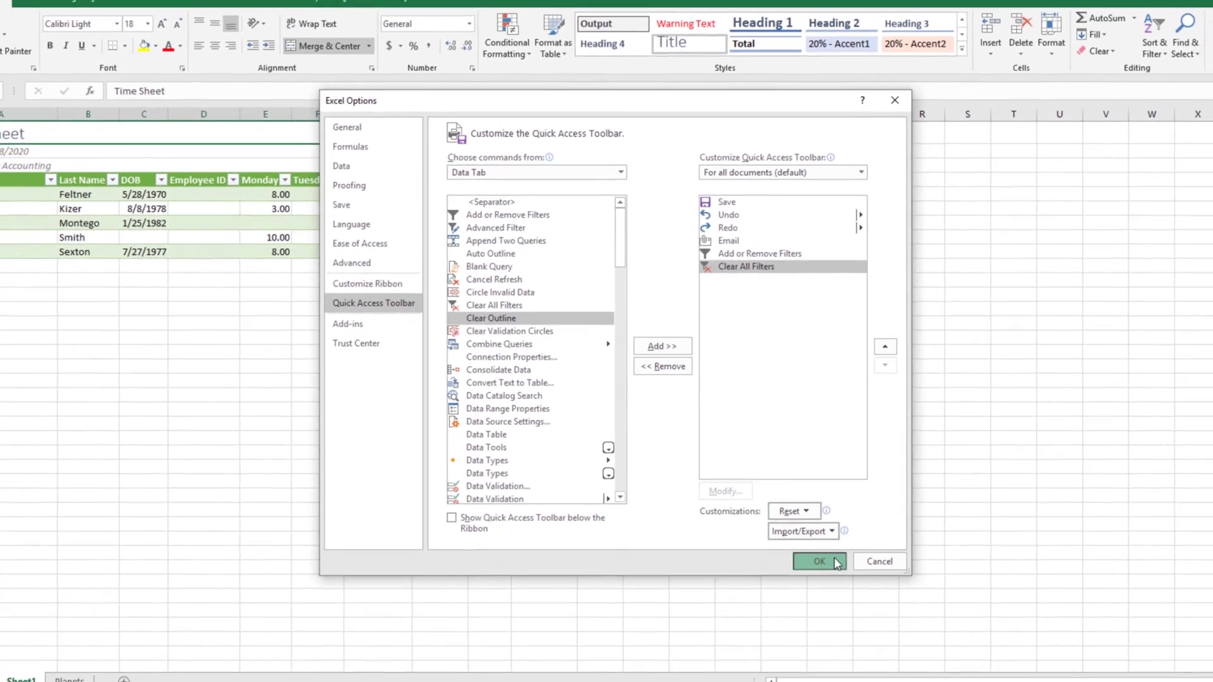
{"action": "left_click", "coordinate": [855, 577]}
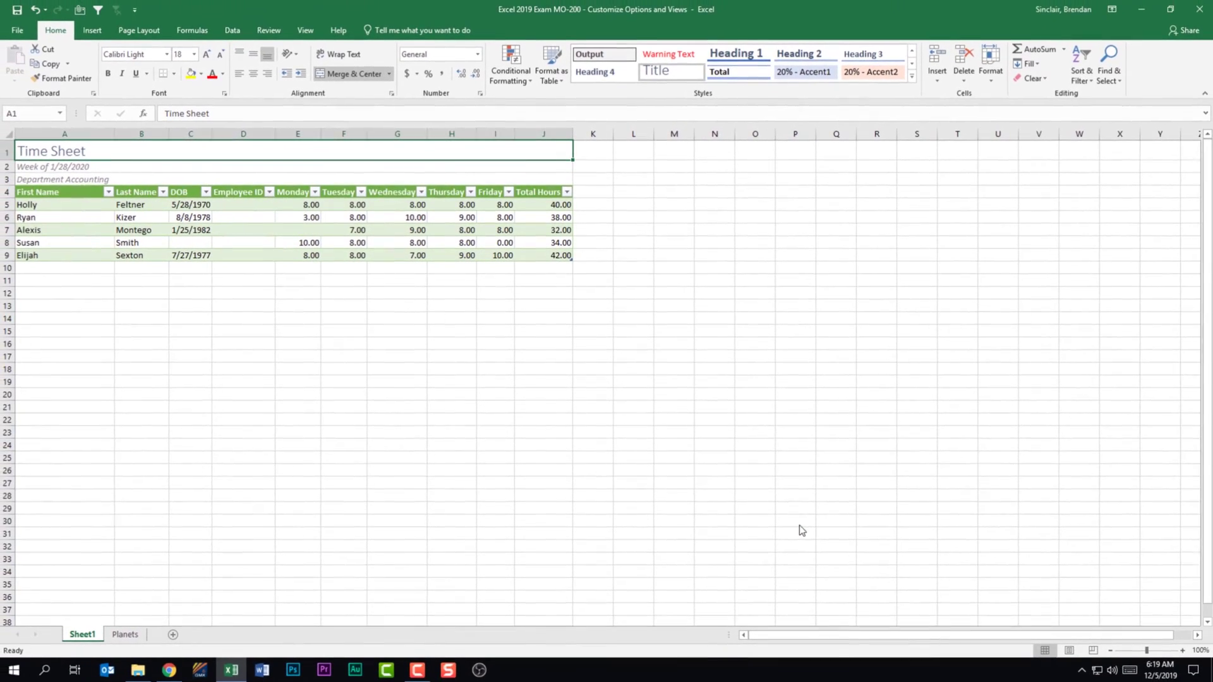
Cycle the Time Sheet through Page Layout and Page Break Preview, ending in Normal view.
{"action": "left_click", "coordinate": [1069, 650]}
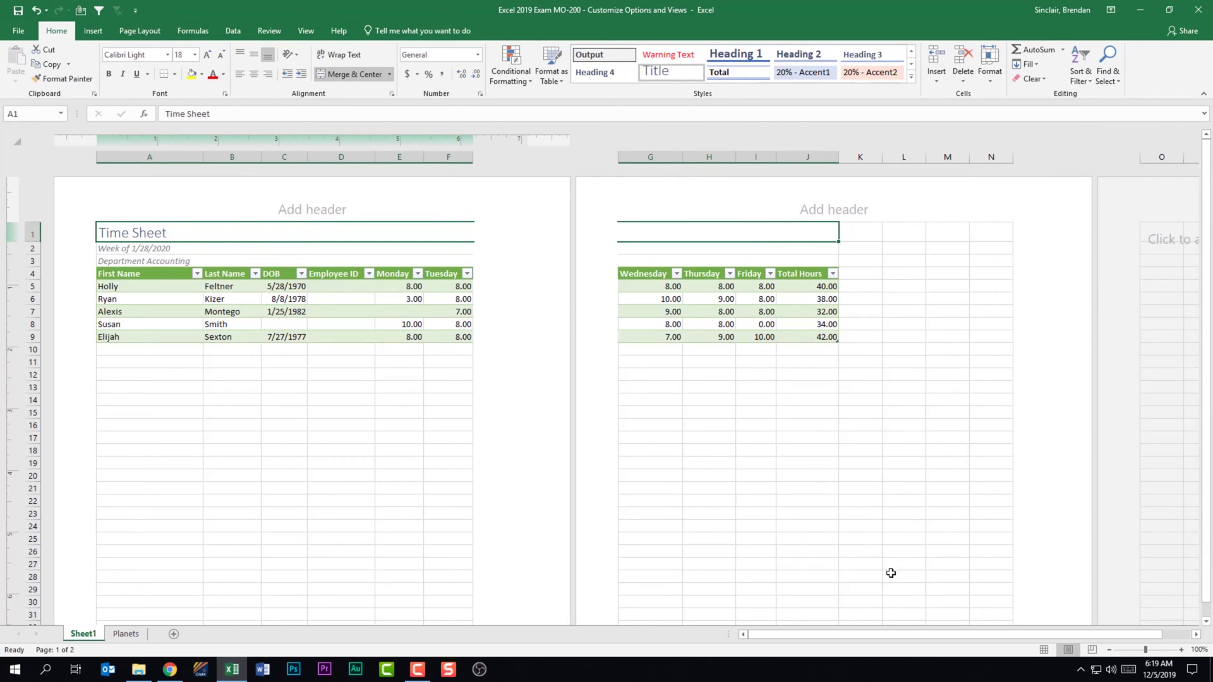
{"action": "left_click", "coordinate": [315, 33]}
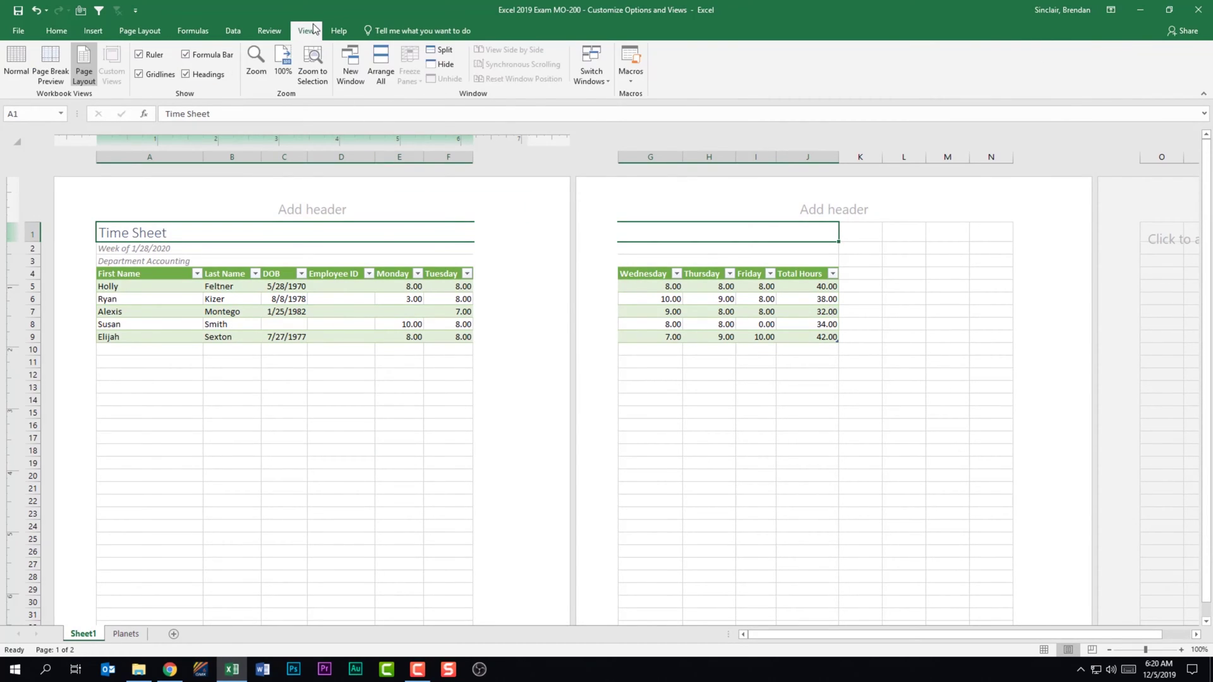
{"action": "left_click", "coordinate": [38, 60]}
{"action": "left_click", "coordinate": [14, 69]}
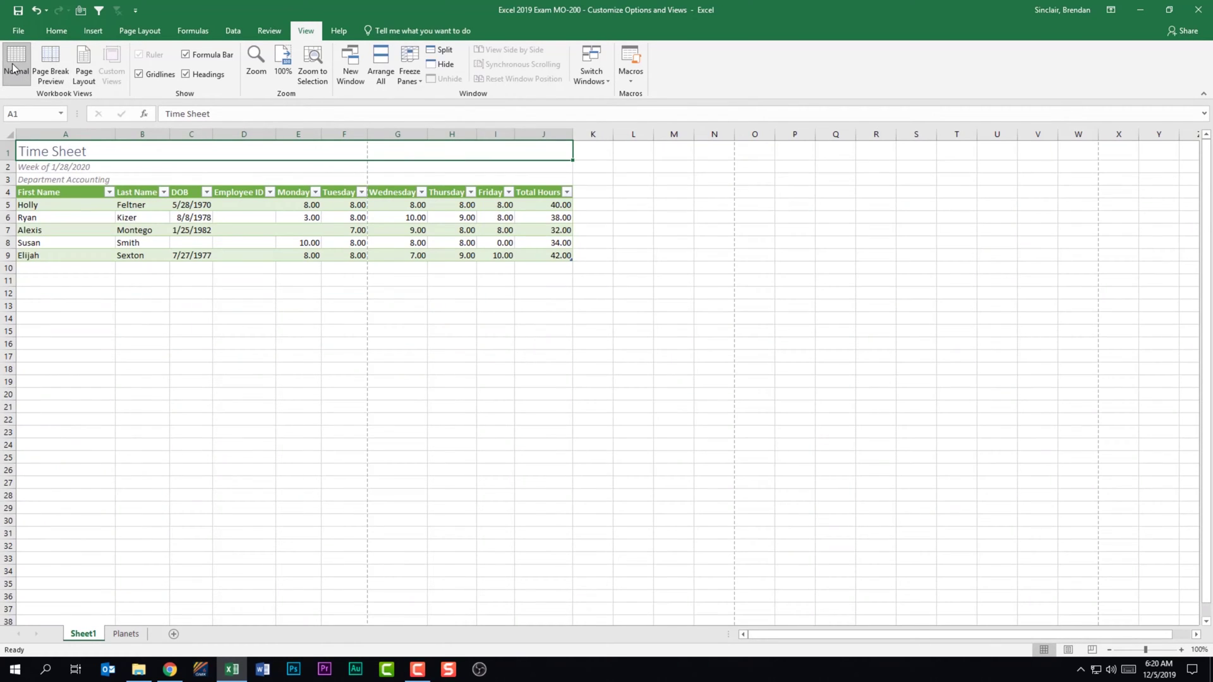
{"action": "left_click", "coordinate": [87, 73]}
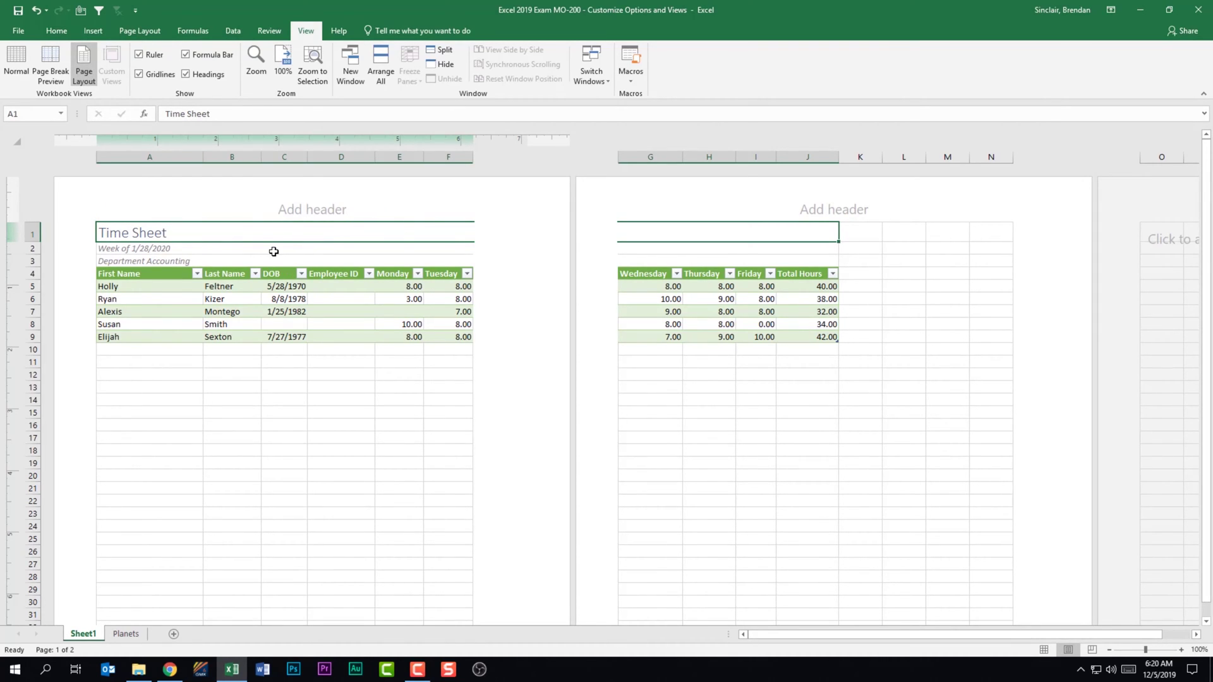
{"action": "left_click", "coordinate": [51, 65]}
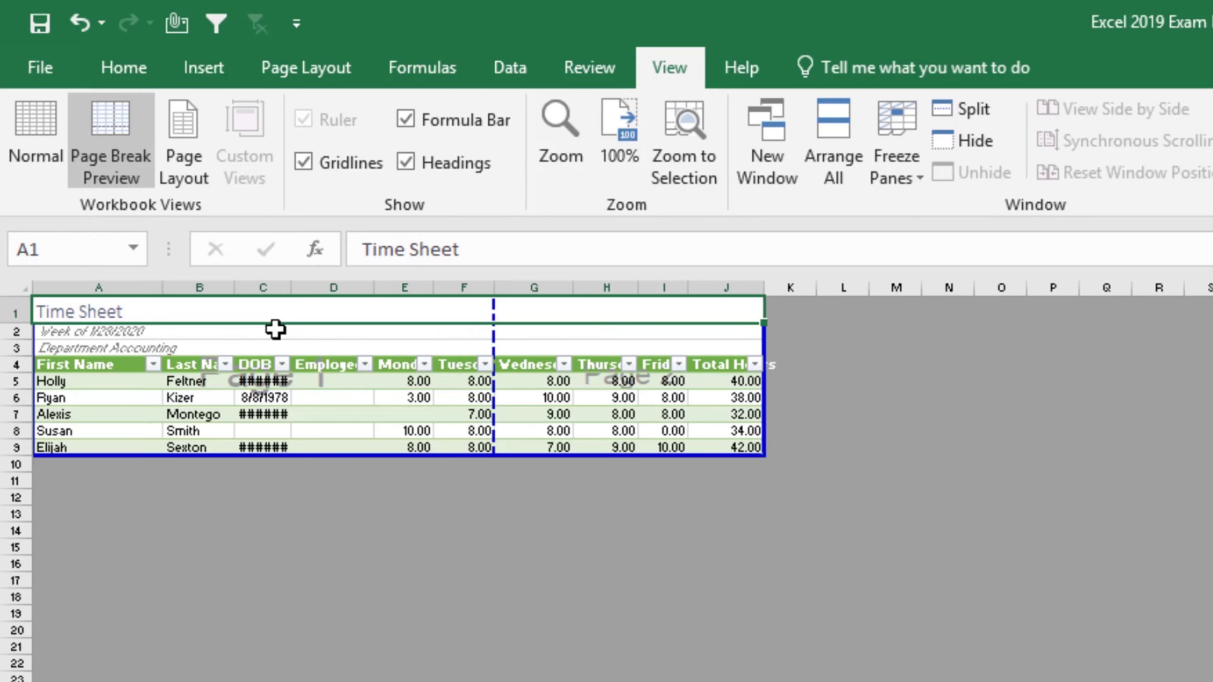
{"action": "left_click", "coordinate": [48, 119]}
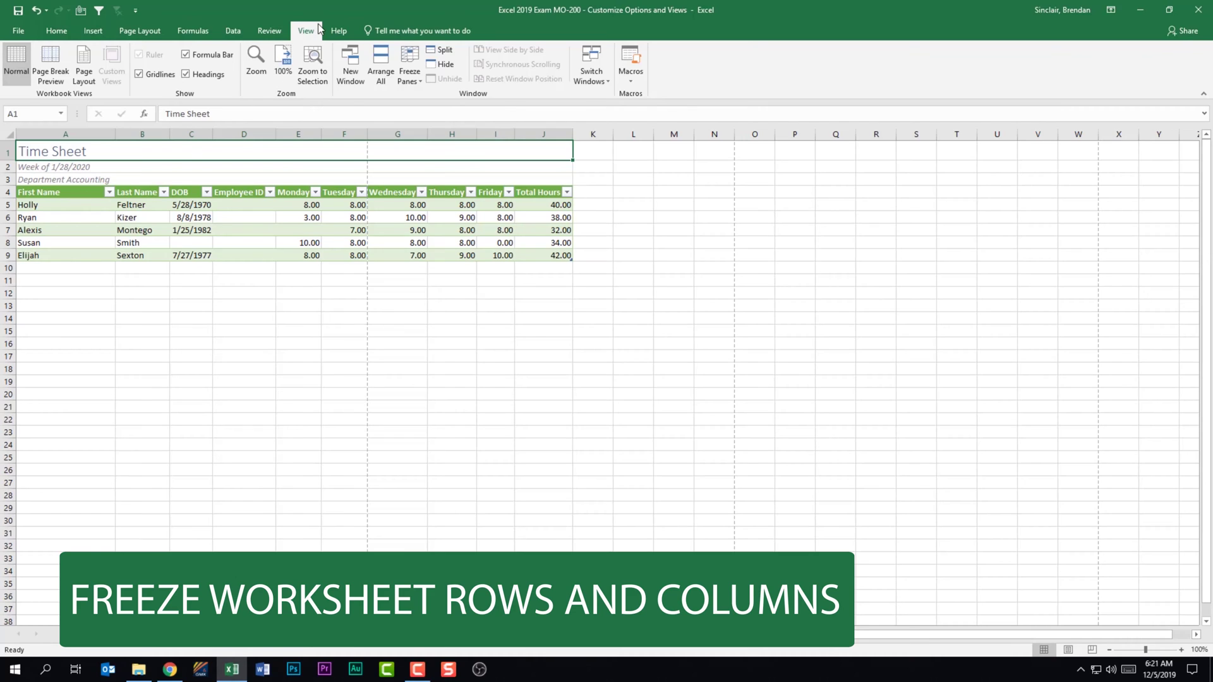
Freeze the top row and scroll to check that row 1 stays visible.
{"action": "left_click", "coordinate": [420, 80]}
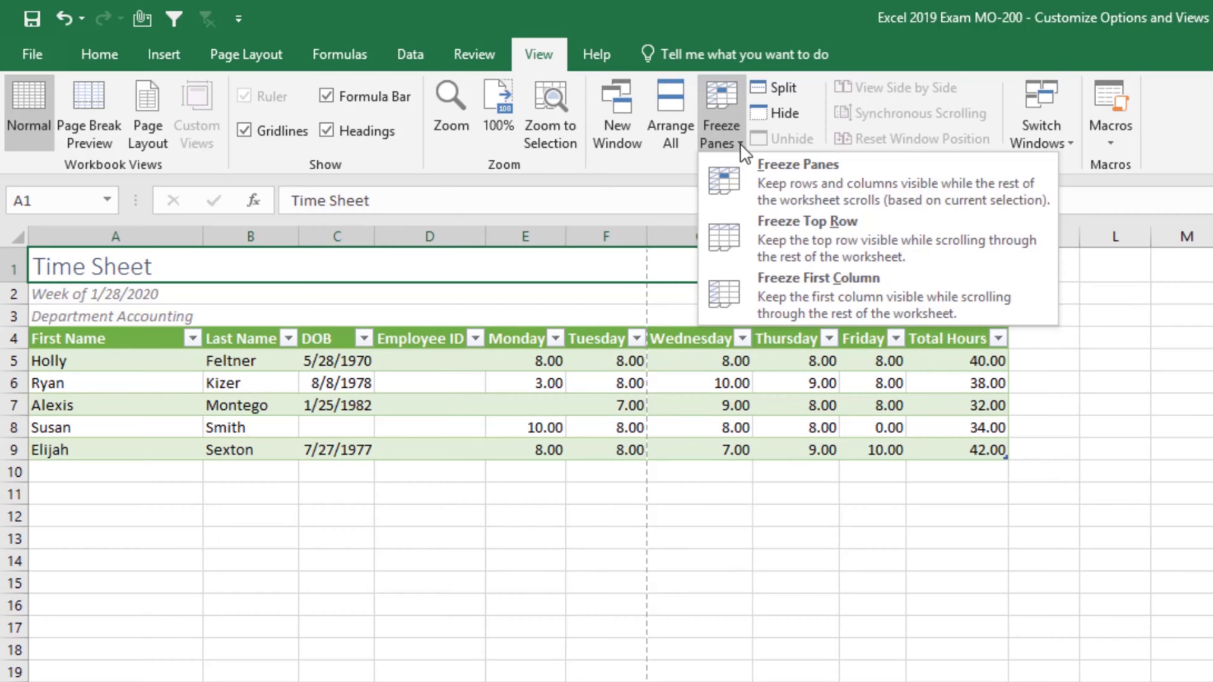
{"action": "left_click", "coordinate": [811, 258]}
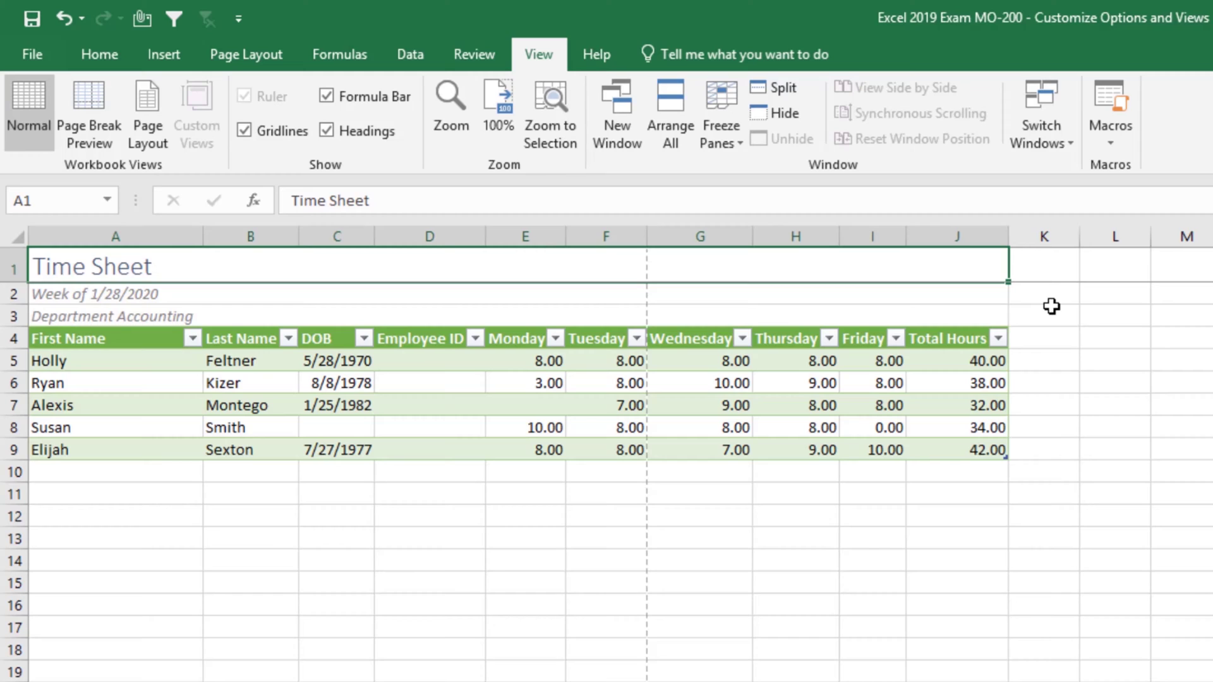
{"action": "scroll", "coordinate": [839, 429], "scroll_direction": "down", "scroll_amount": 3}
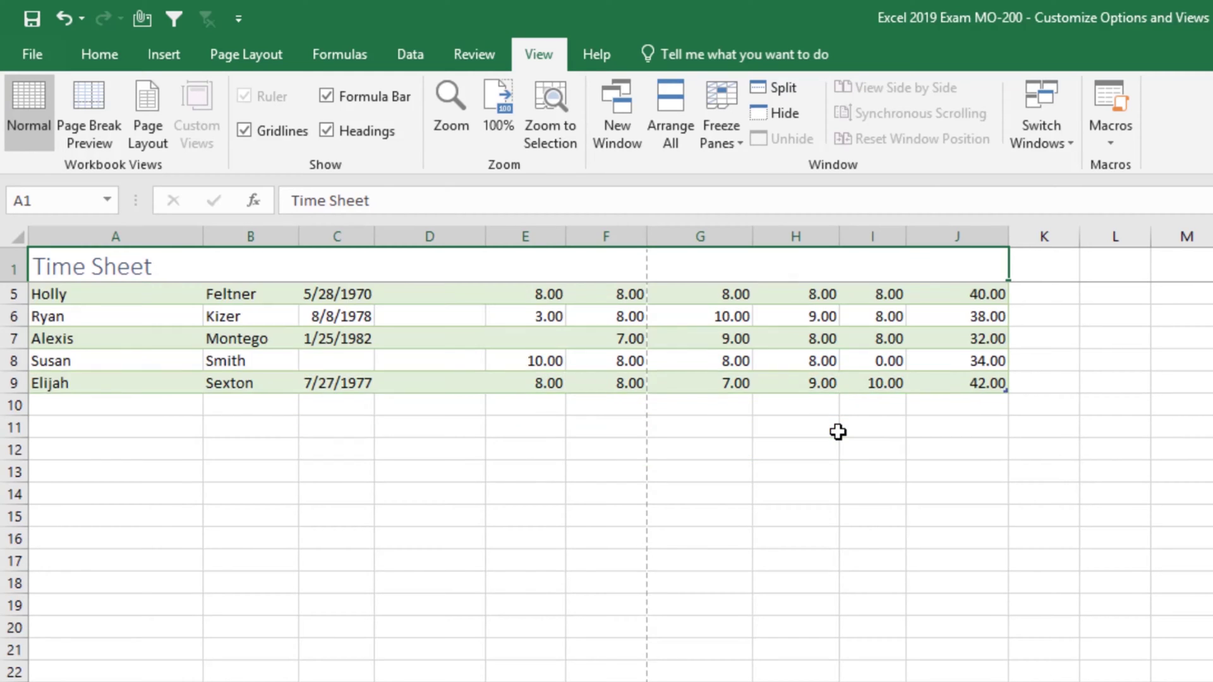
{"action": "scroll", "coordinate": [838, 432], "scroll_direction": "up", "scroll_amount": 1}
{"action": "scroll", "coordinate": [838, 431], "scroll_direction": "up", "scroll_amount": 2}
{"action": "scroll", "coordinate": [838, 432], "scroll_direction": "down", "scroll_amount": 5}
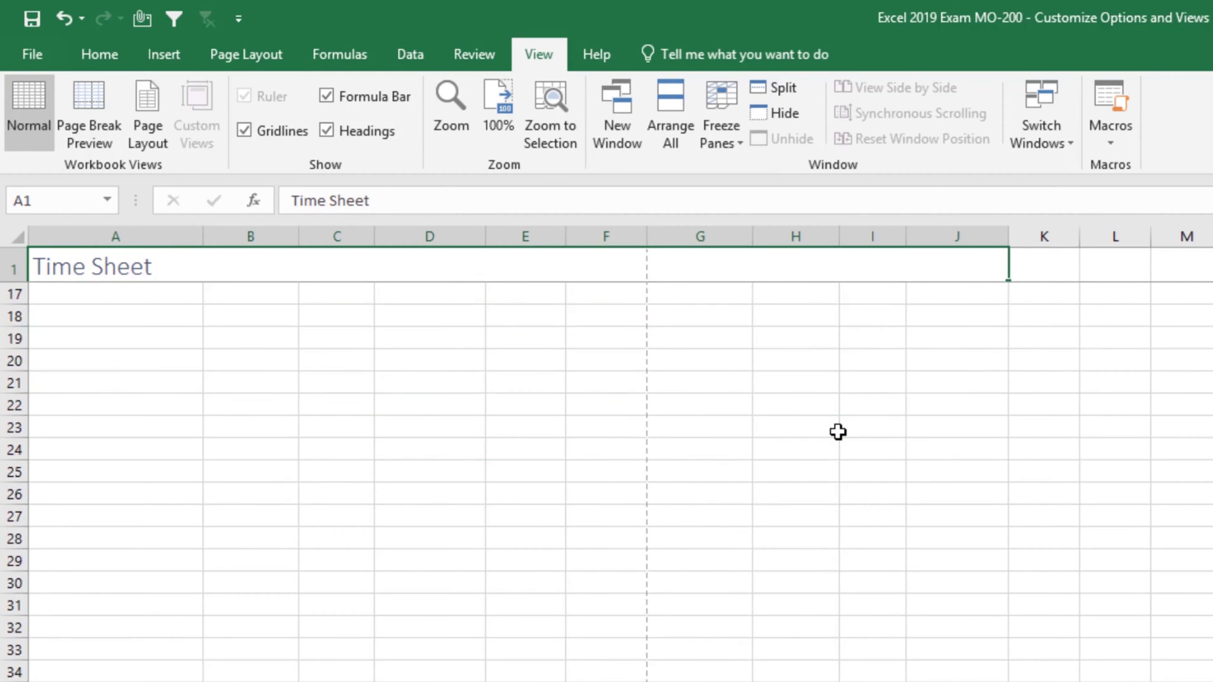
{"action": "scroll", "coordinate": [838, 432], "scroll_direction": "up", "scroll_amount": 5}
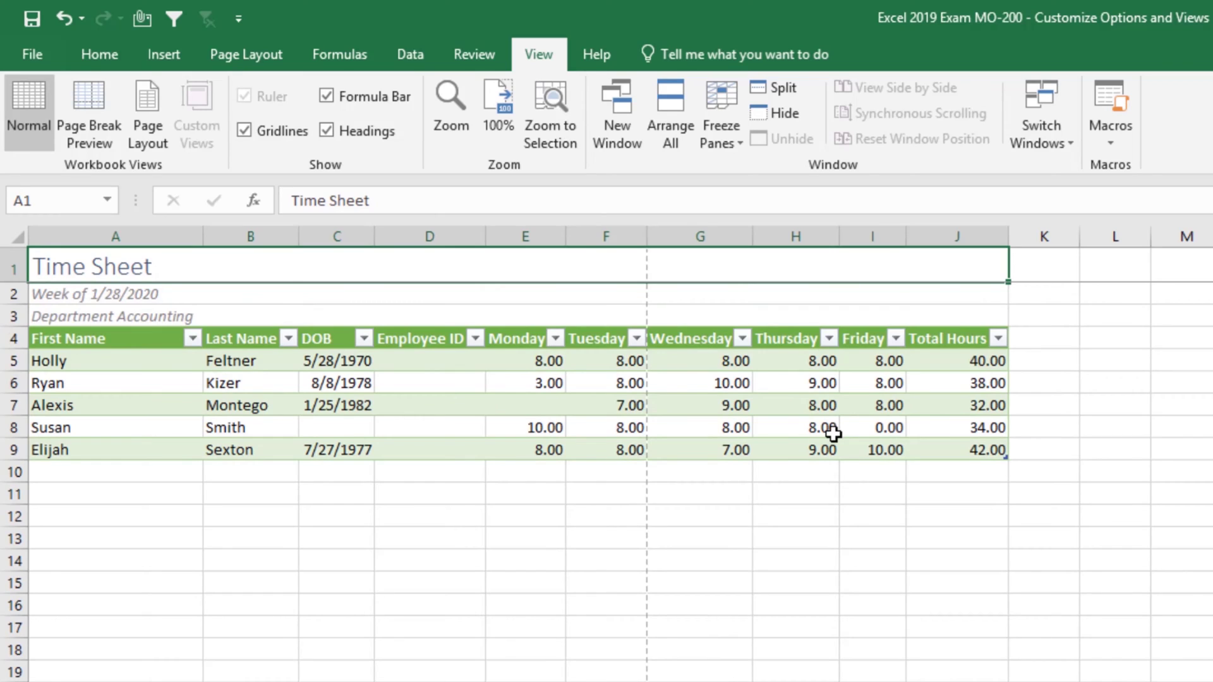
Unfreeze the panes and scroll to confirm the whole sheet moves freely.
{"action": "left_click", "coordinate": [717, 142]}
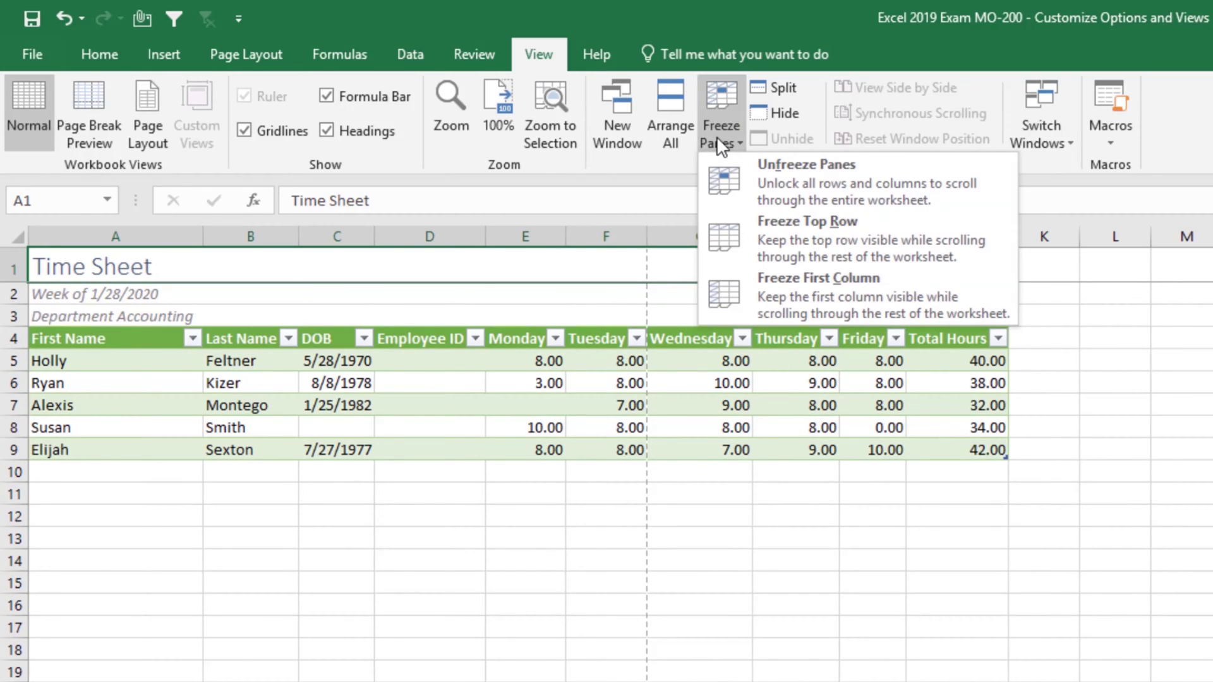
{"action": "left_click", "coordinate": [863, 177]}
{"action": "scroll", "coordinate": [538, 405], "scroll_direction": "down", "scroll_amount": 4}
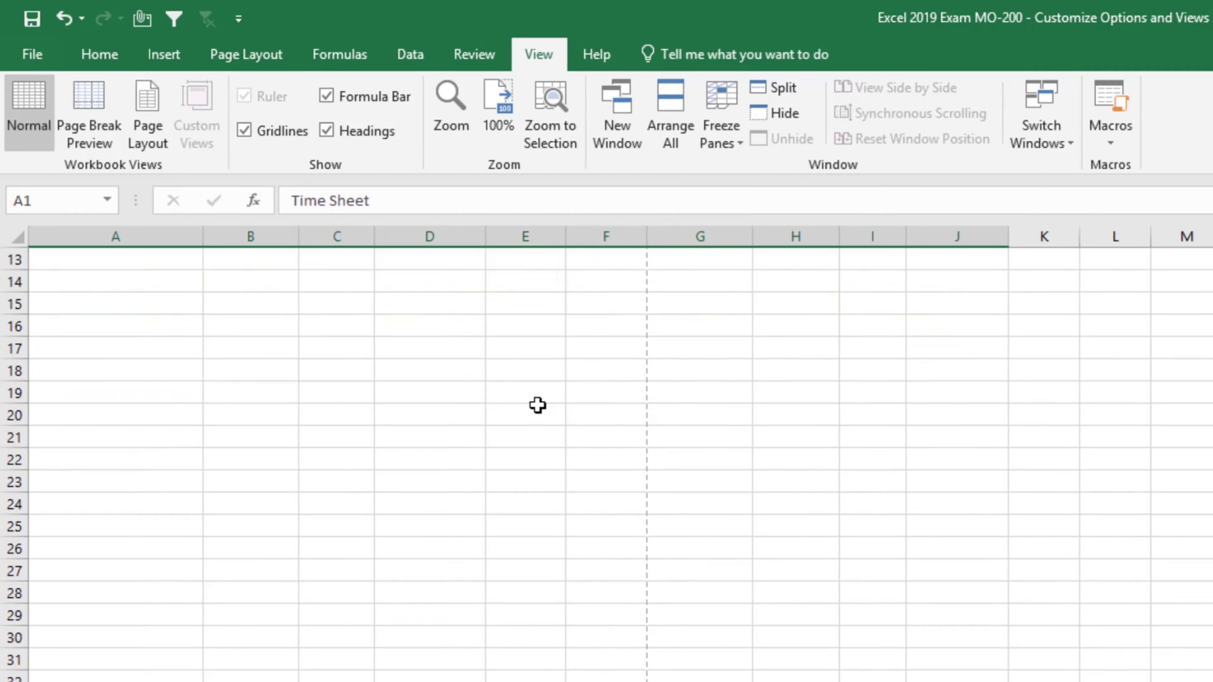
{"action": "scroll", "coordinate": [538, 405], "scroll_direction": "up", "scroll_amount": 4}
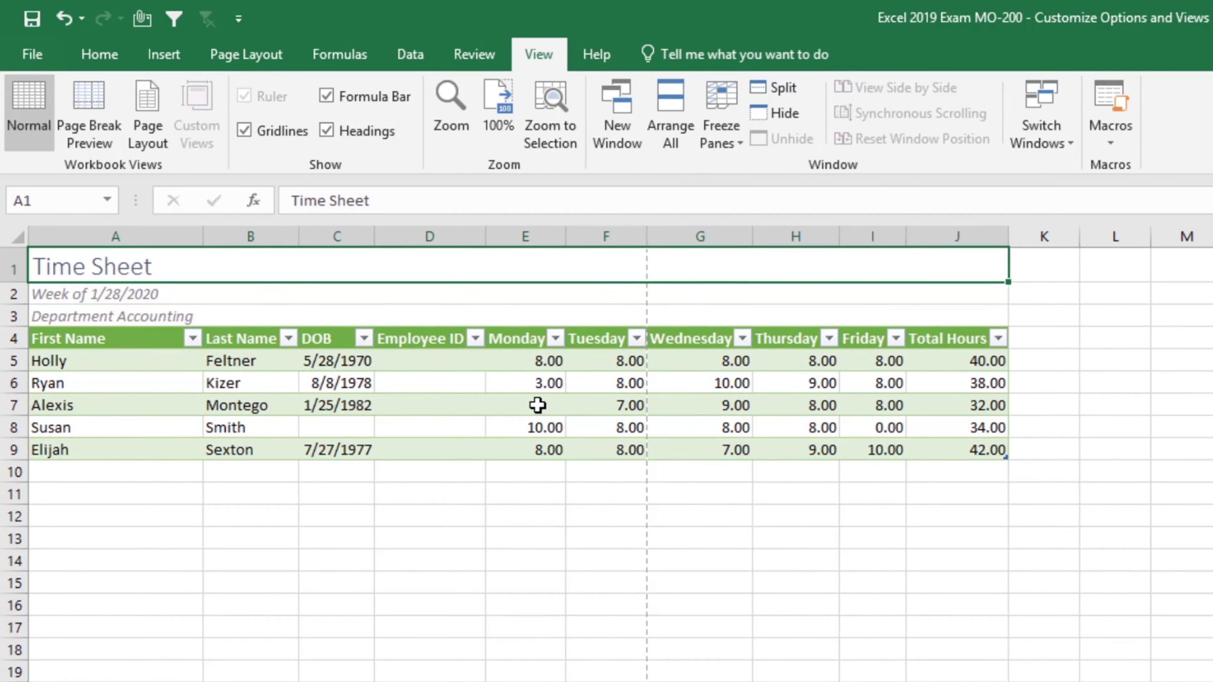
Freeze the first column (First Name) and scroll right and back to test it.
{"action": "left_click", "coordinate": [716, 144]}
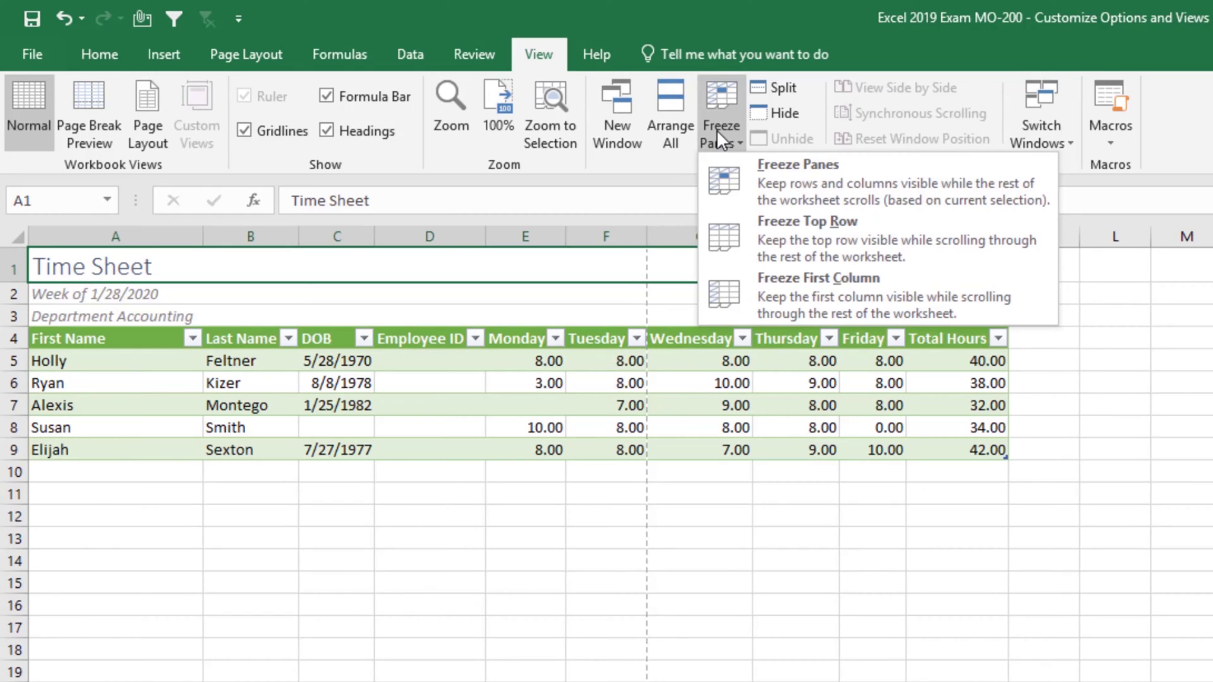
{"action": "left_click", "coordinate": [958, 289]}
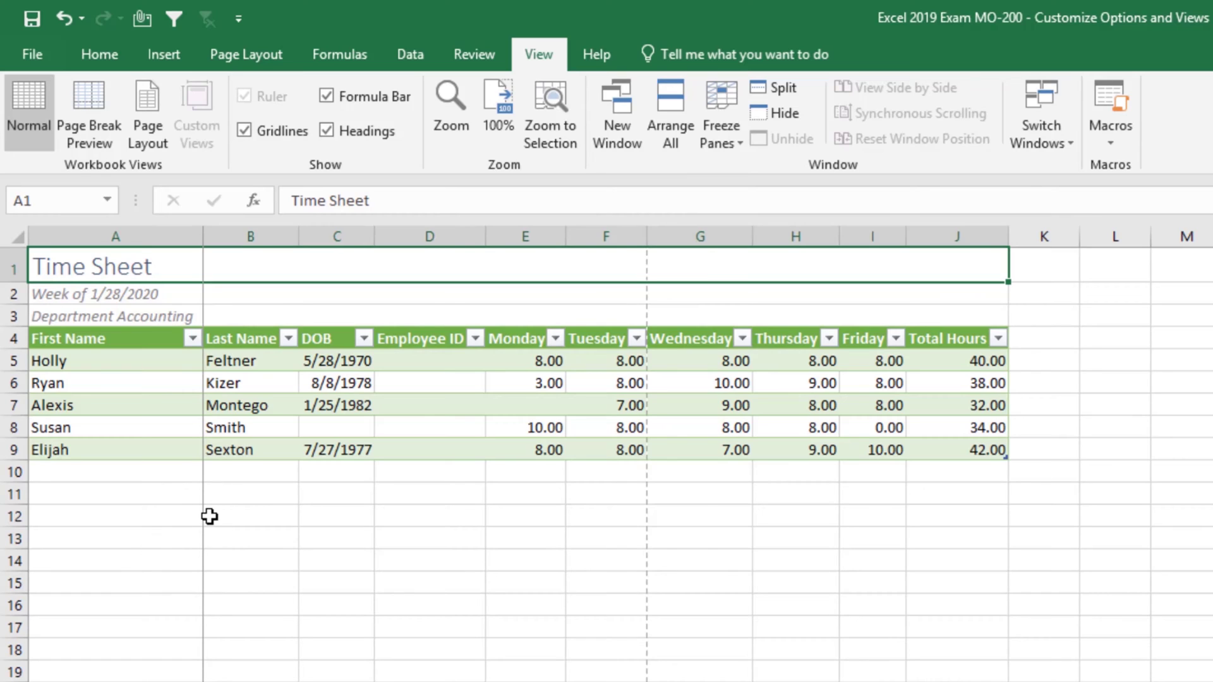
{"action": "scroll", "coordinate": [607, 455], "scroll_direction": "right", "scroll_amount": 15}
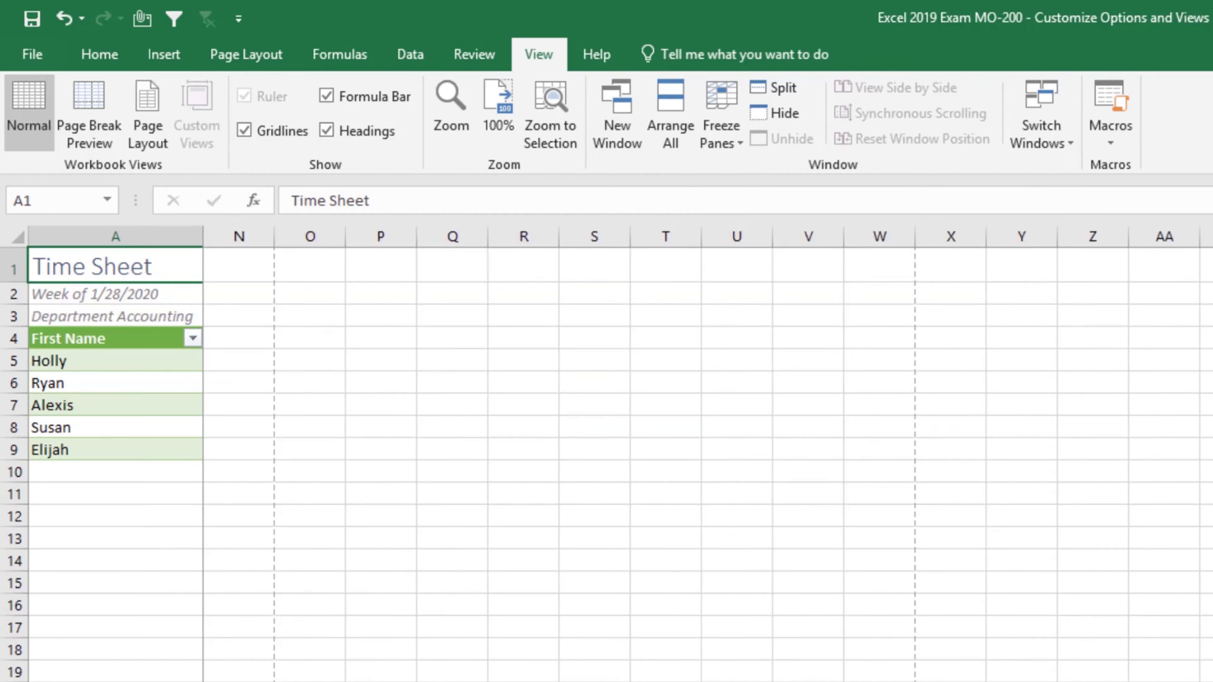
{"action": "scroll", "coordinate": [606, 455], "scroll_direction": "left", "scroll_amount": 15}
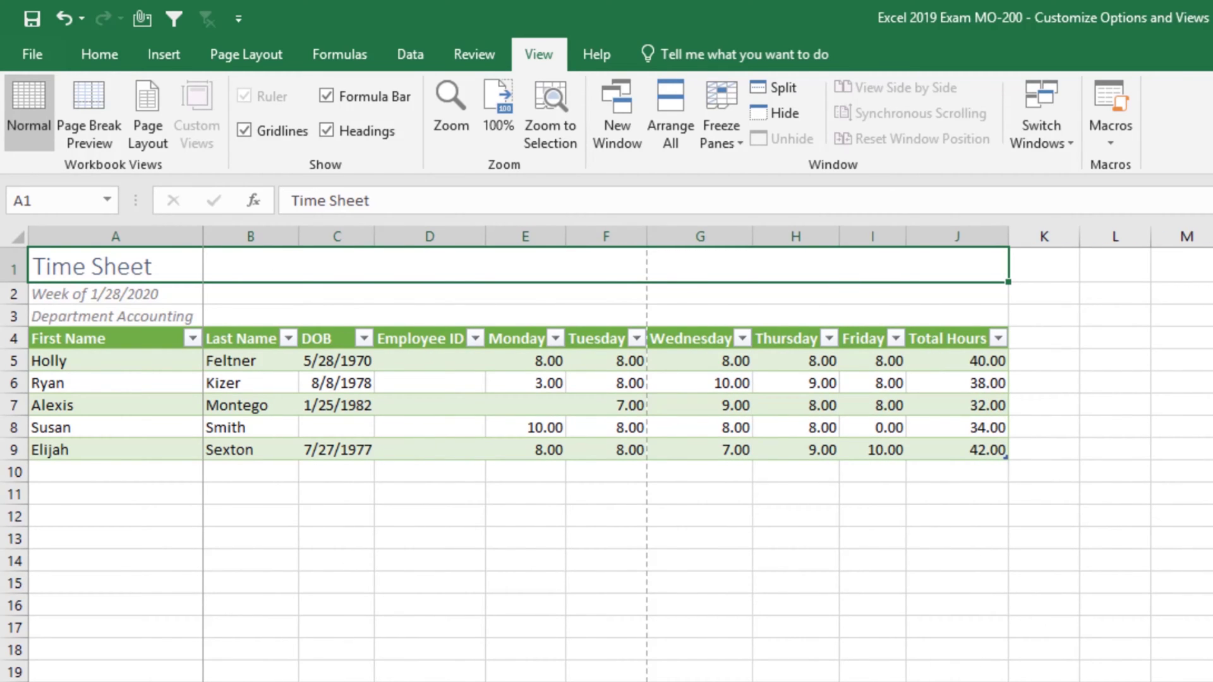
Replace the first-column freeze with panes frozen at C5, then scroll down and sideways to test.
{"action": "left_click", "coordinate": [722, 132]}
{"action": "left_click", "coordinate": [744, 183]}
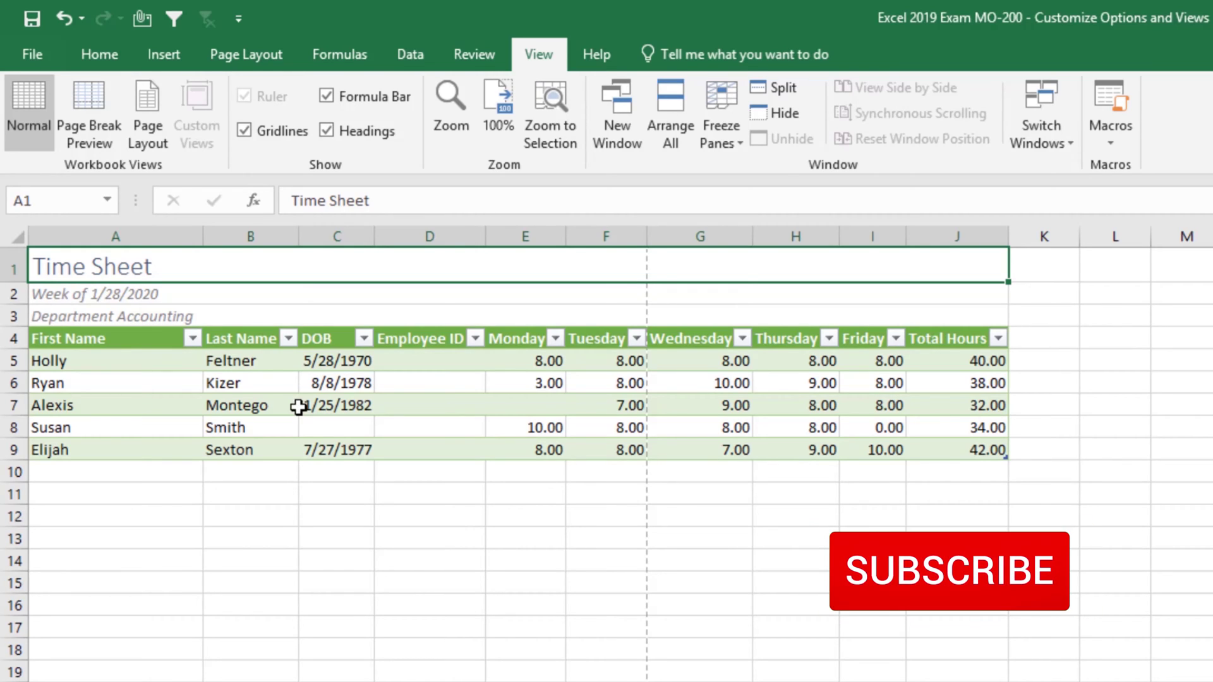
{"action": "left_click", "coordinate": [327, 359]}
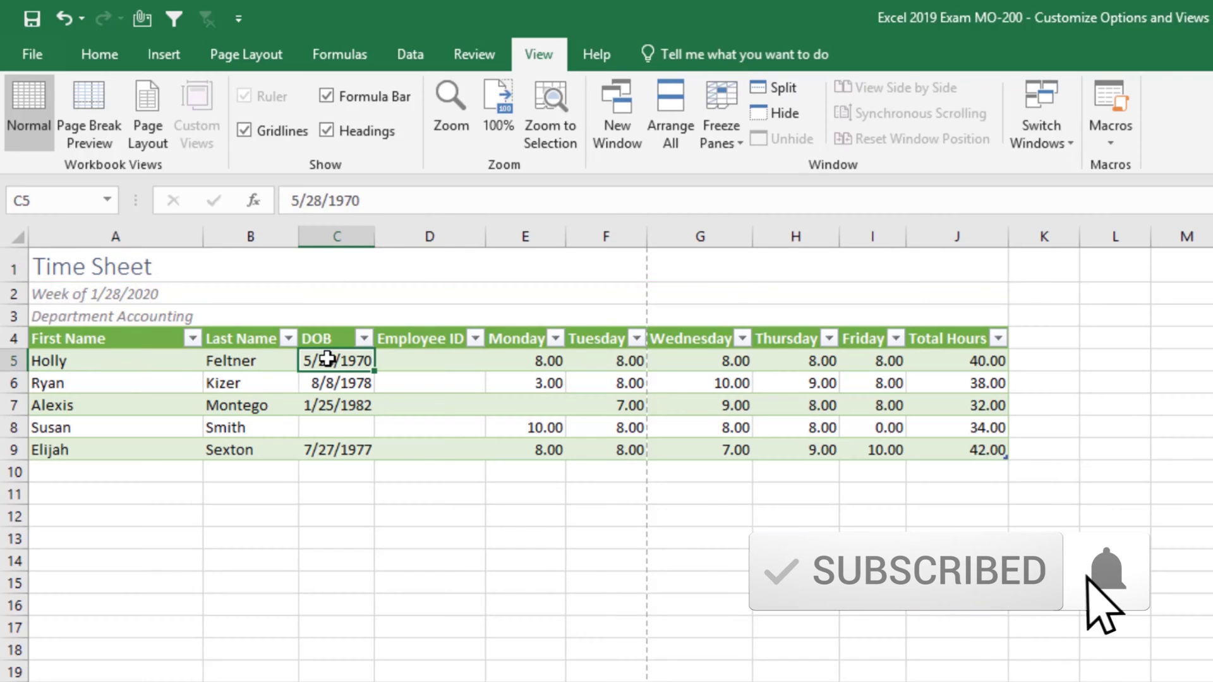
{"action": "left_click", "coordinate": [723, 128]}
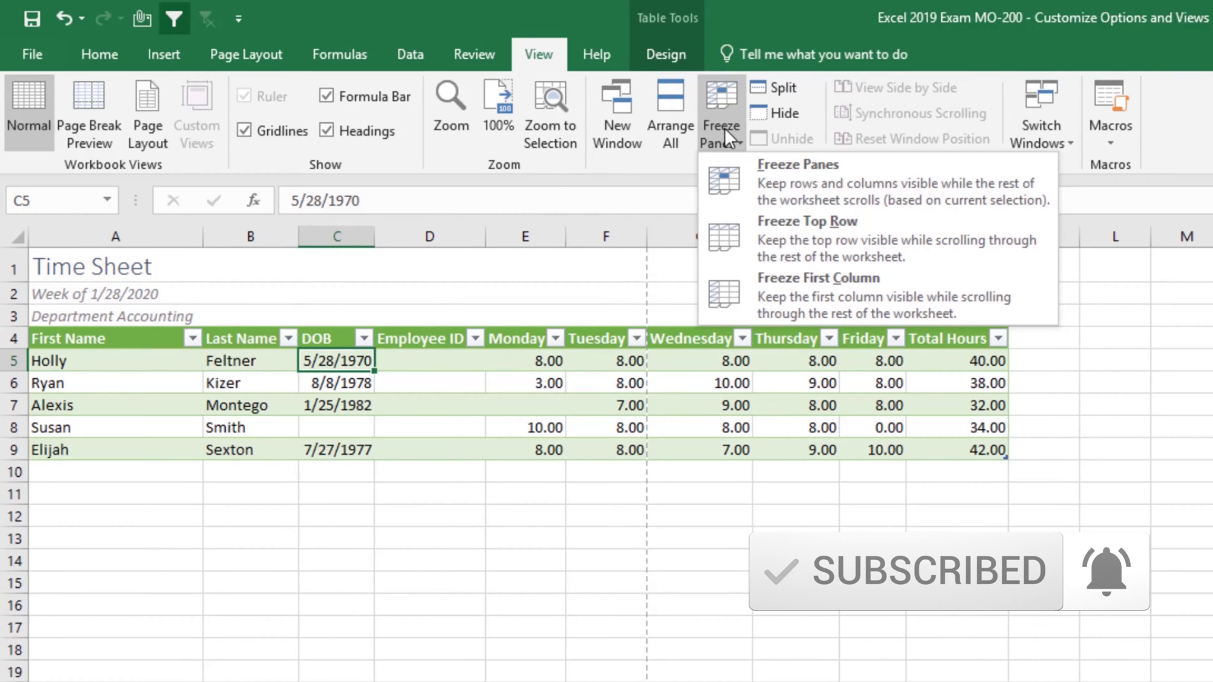
{"action": "left_click", "coordinate": [958, 188]}
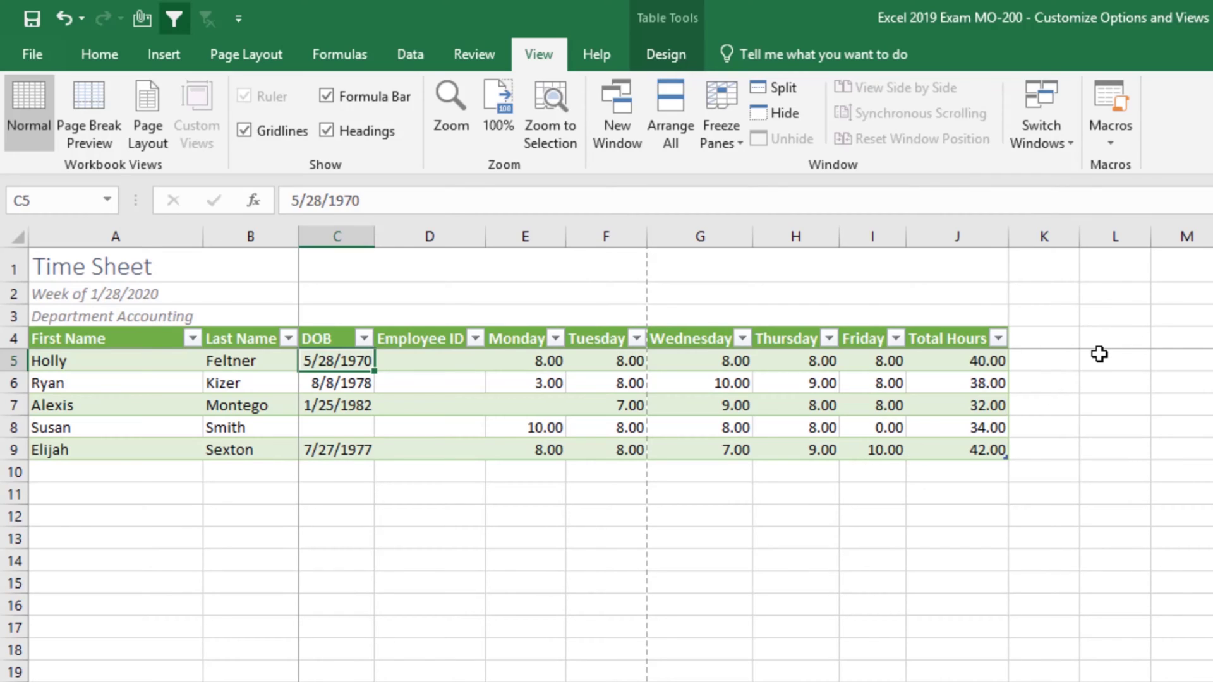
{"action": "scroll", "coordinate": [915, 586], "scroll_direction": "down", "scroll_amount": 5}
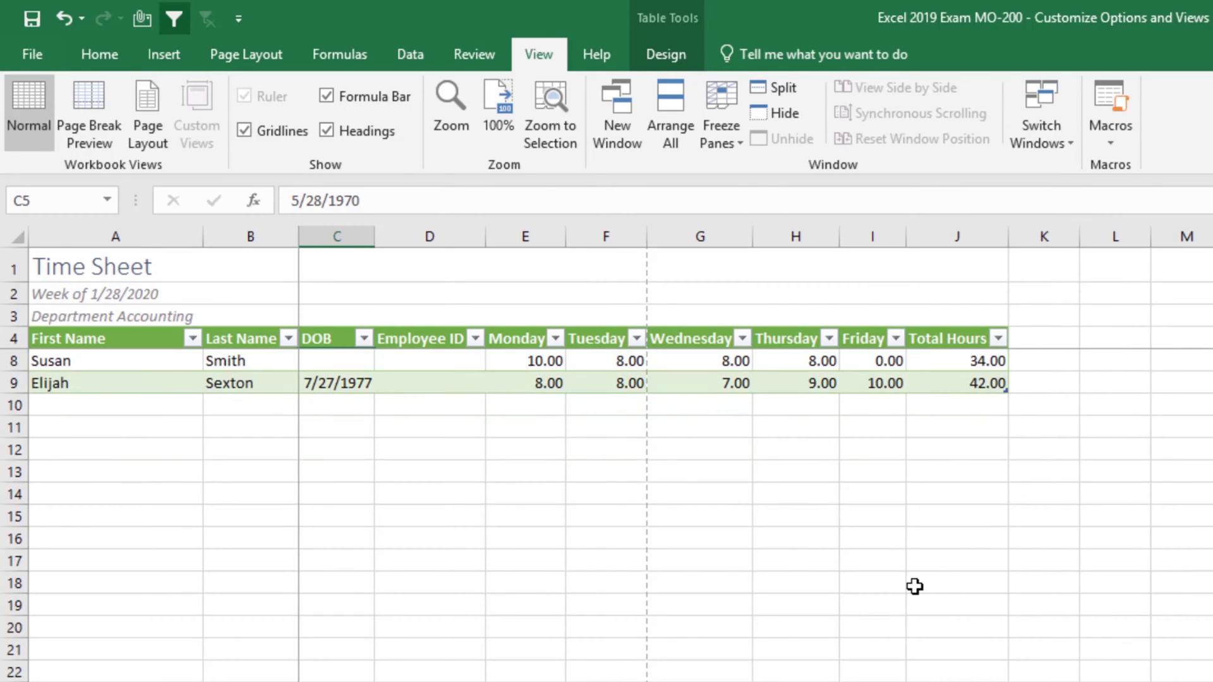
{"action": "scroll", "coordinate": [915, 586], "scroll_direction": "down", "scroll_amount": 3}
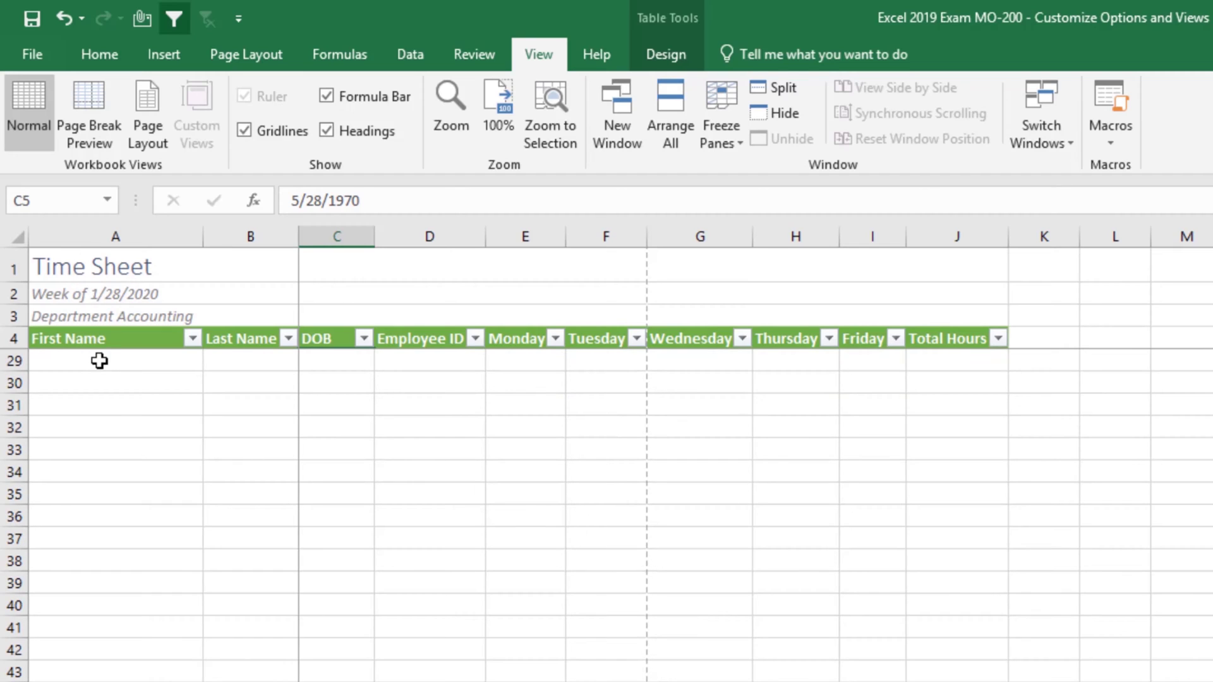
{"action": "scroll", "coordinate": [842, 607], "scroll_direction": "up", "scroll_amount": 8}
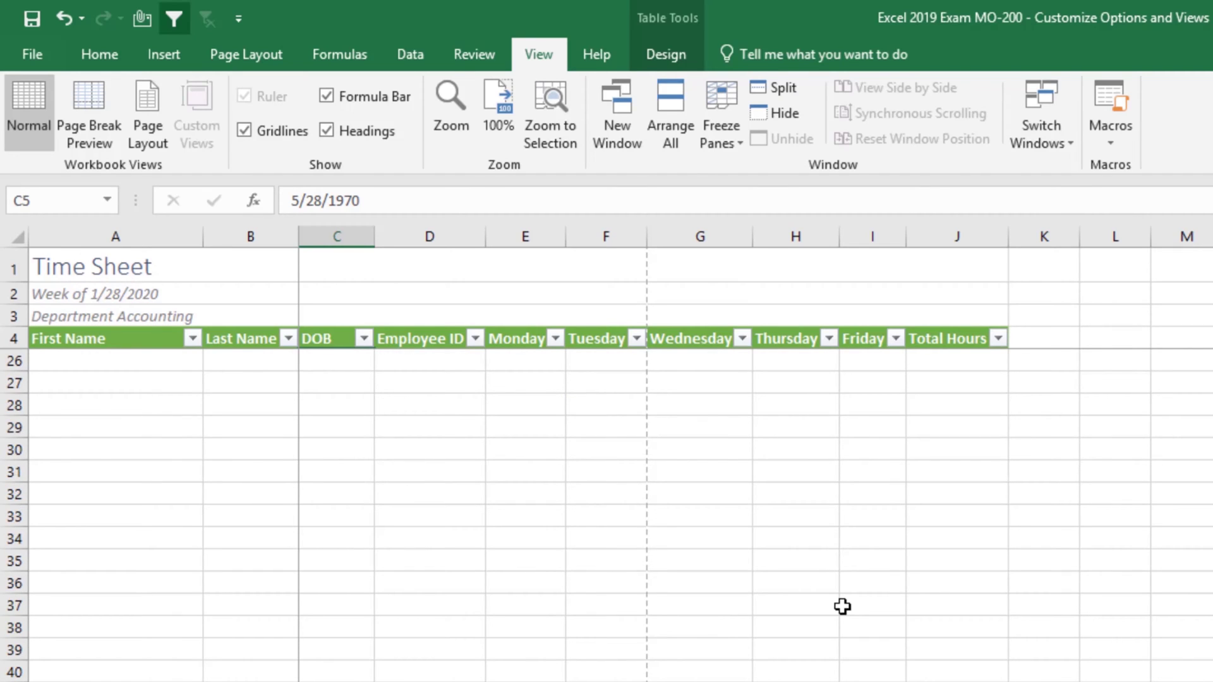
{"action": "scroll", "coordinate": [843, 607], "scroll_direction": "right", "scroll_amount": 10}
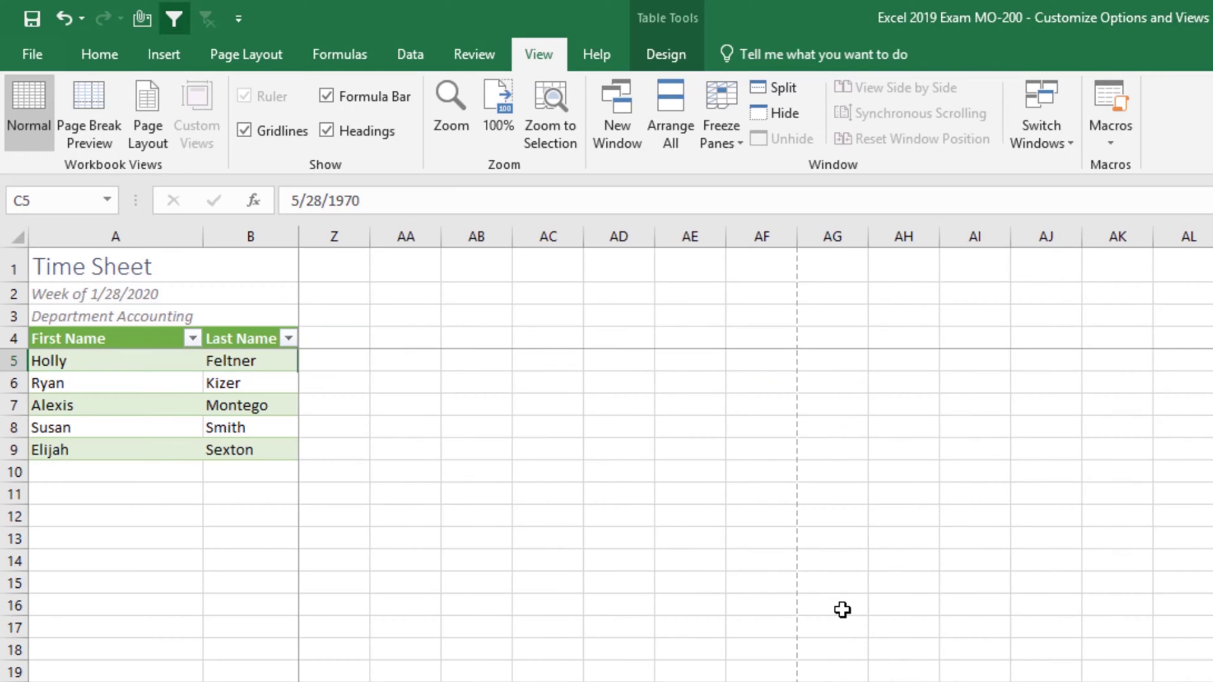
{"action": "scroll", "coordinate": [842, 610], "scroll_direction": "left", "scroll_amount": 10}
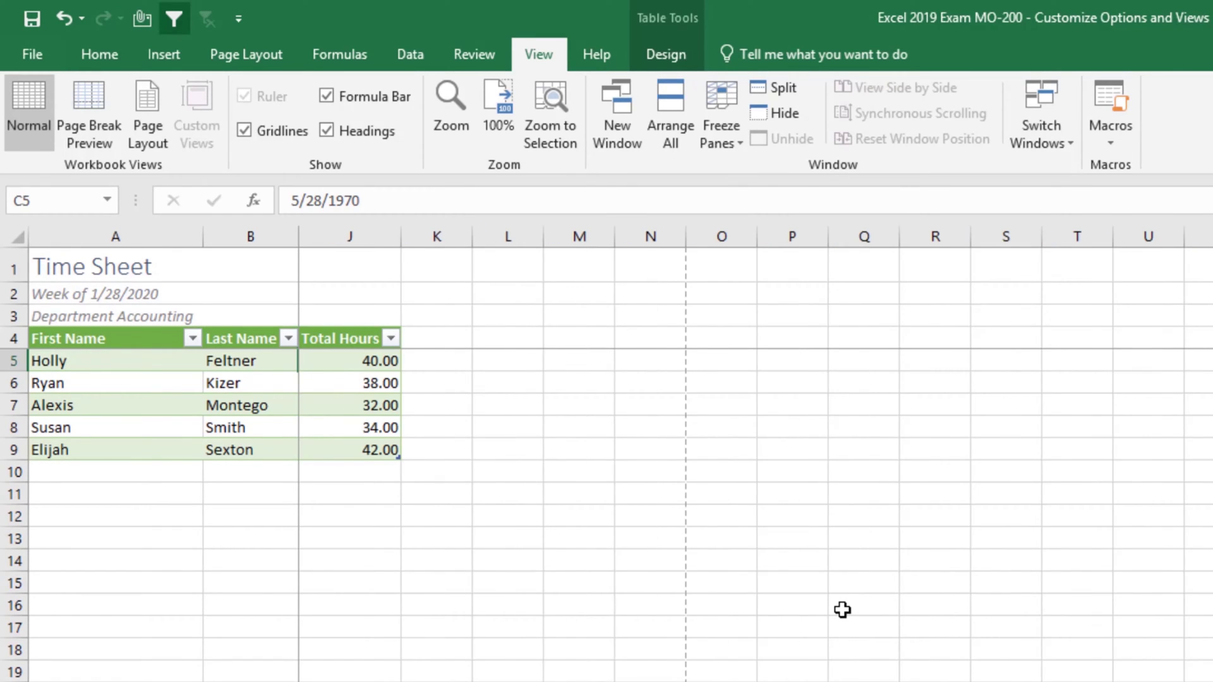
{"action": "scroll", "coordinate": [842, 609], "scroll_direction": "left", "scroll_amount": 7}
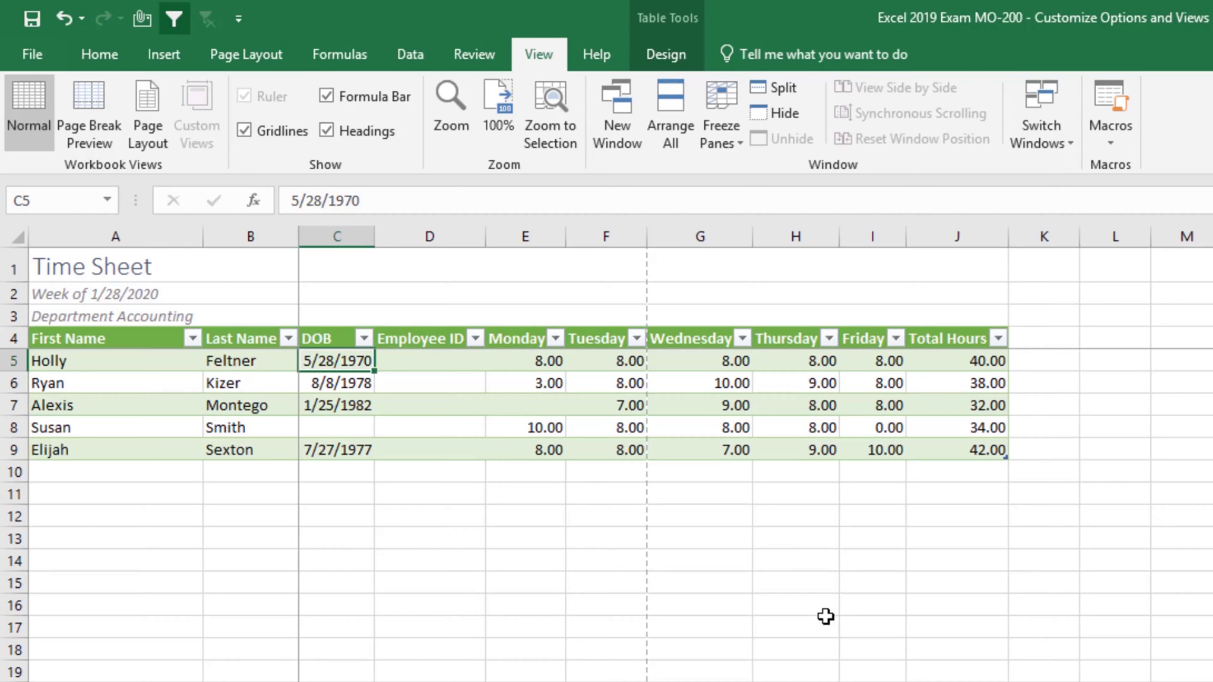
Unfreeze all panes and open a second window, Customize Options and Views:2.
{"action": "left_click", "coordinate": [738, 134]}
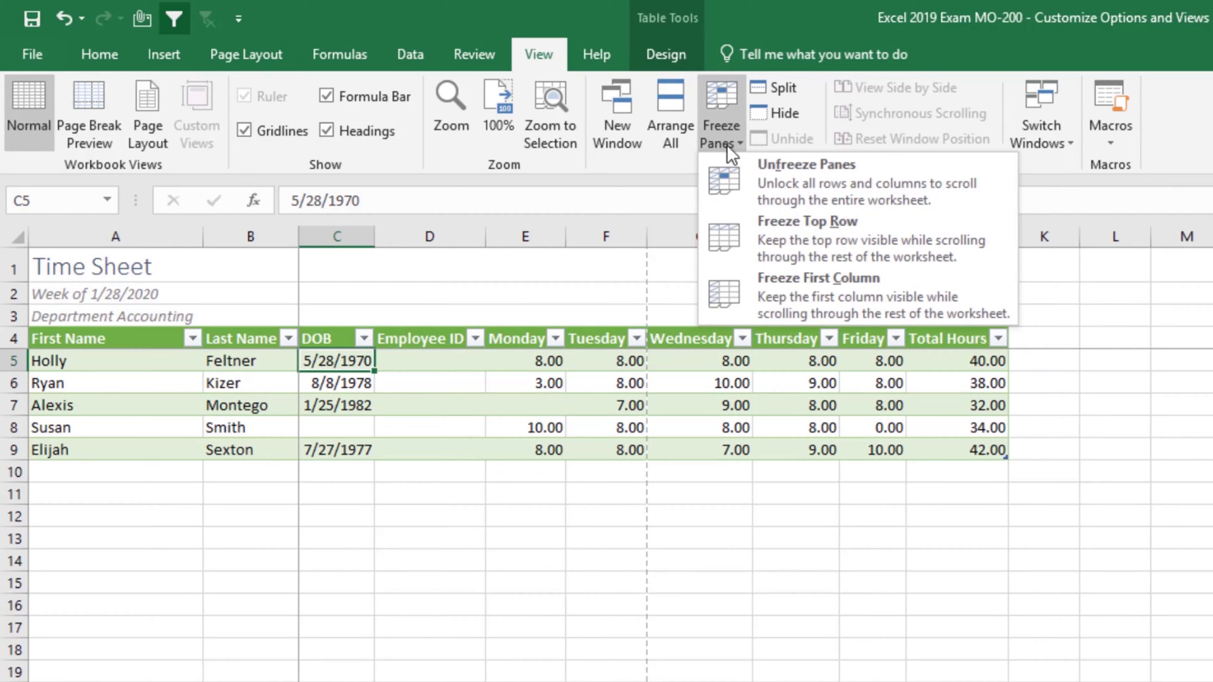
{"action": "left_click", "coordinate": [747, 180]}
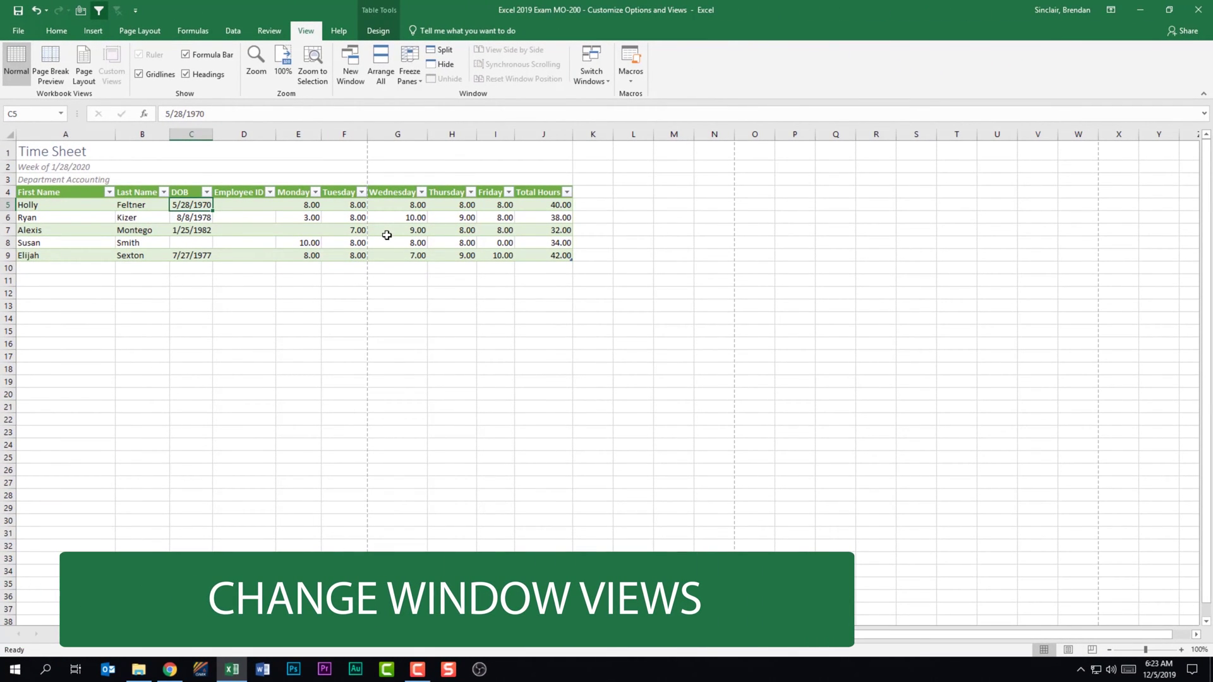
{"action": "left_click", "coordinate": [495, 280]}
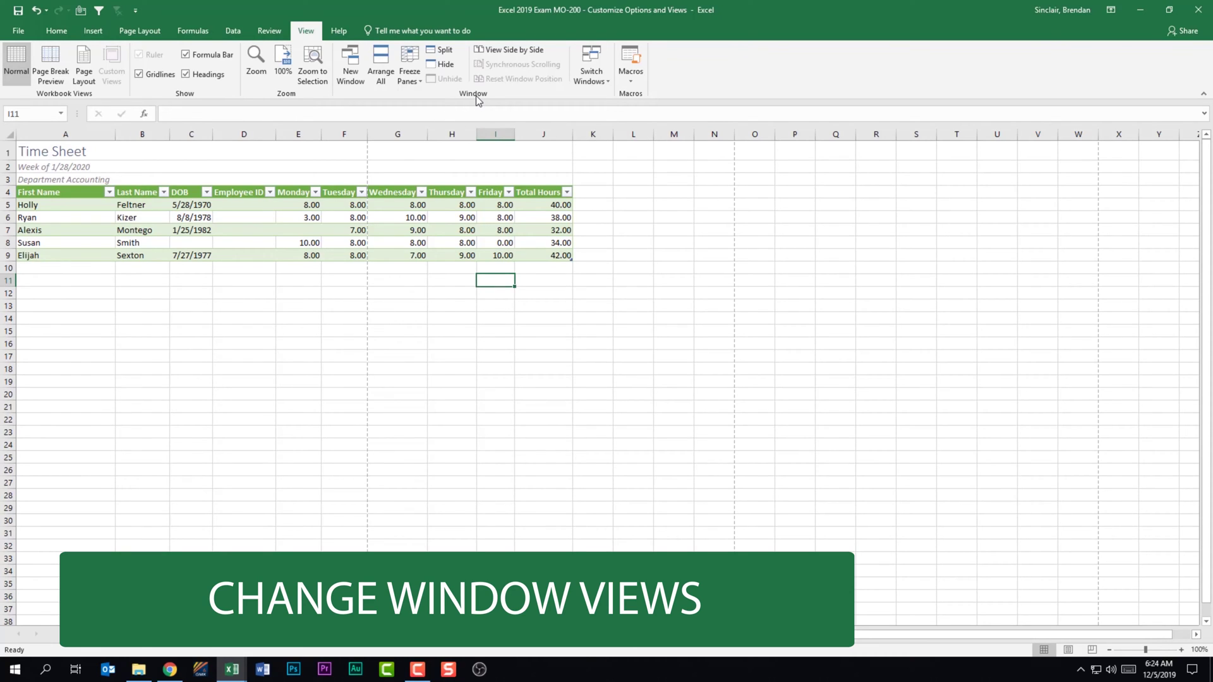
{"action": "left_click", "coordinate": [362, 66]}
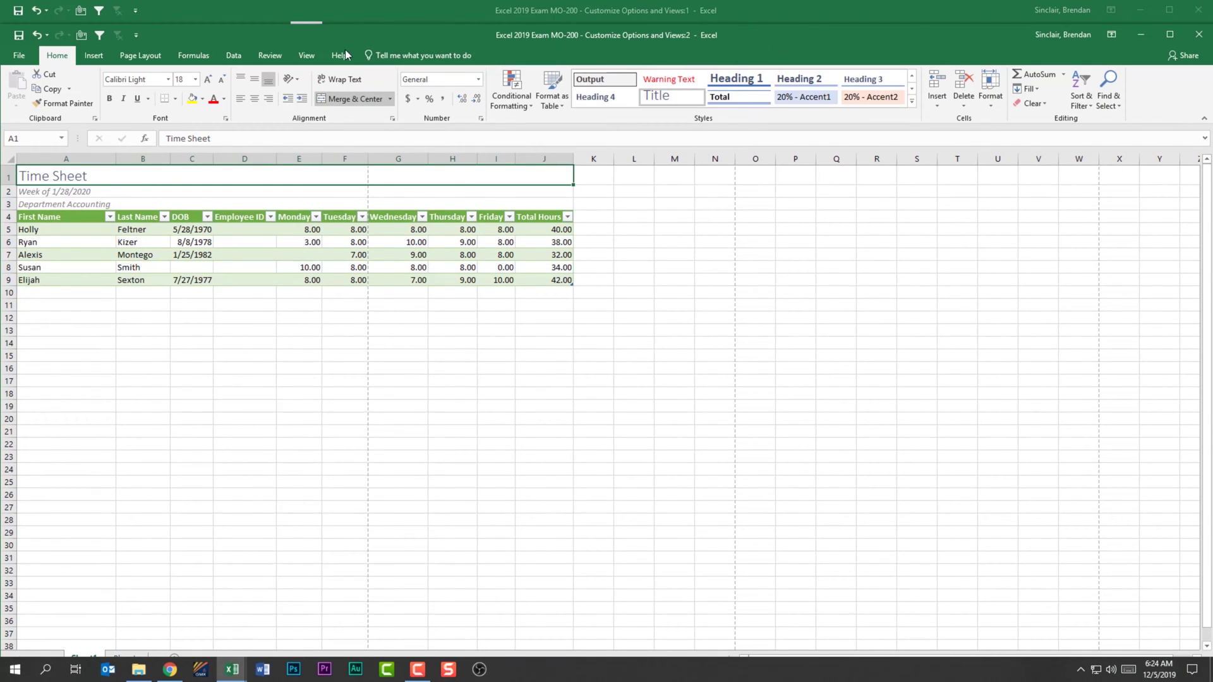
Tile the two workbook windows, then close the second and maximize the remaining one.
{"action": "left_click", "coordinate": [313, 58]}
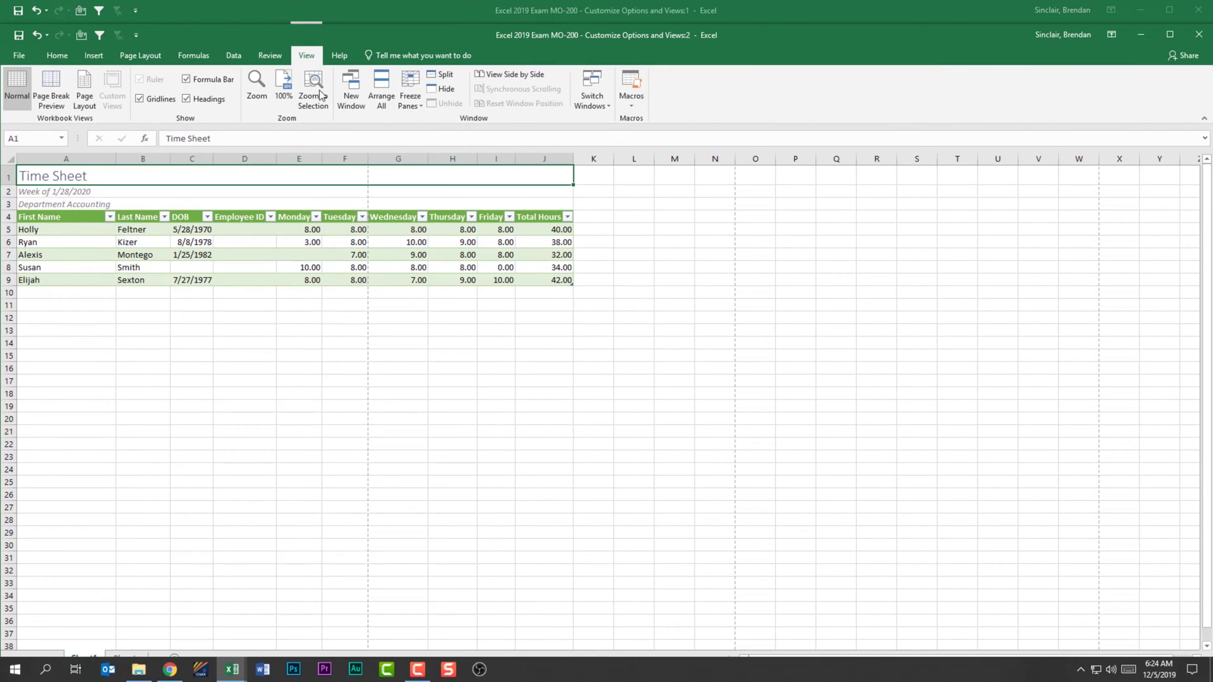
{"action": "left_click", "coordinate": [382, 92]}
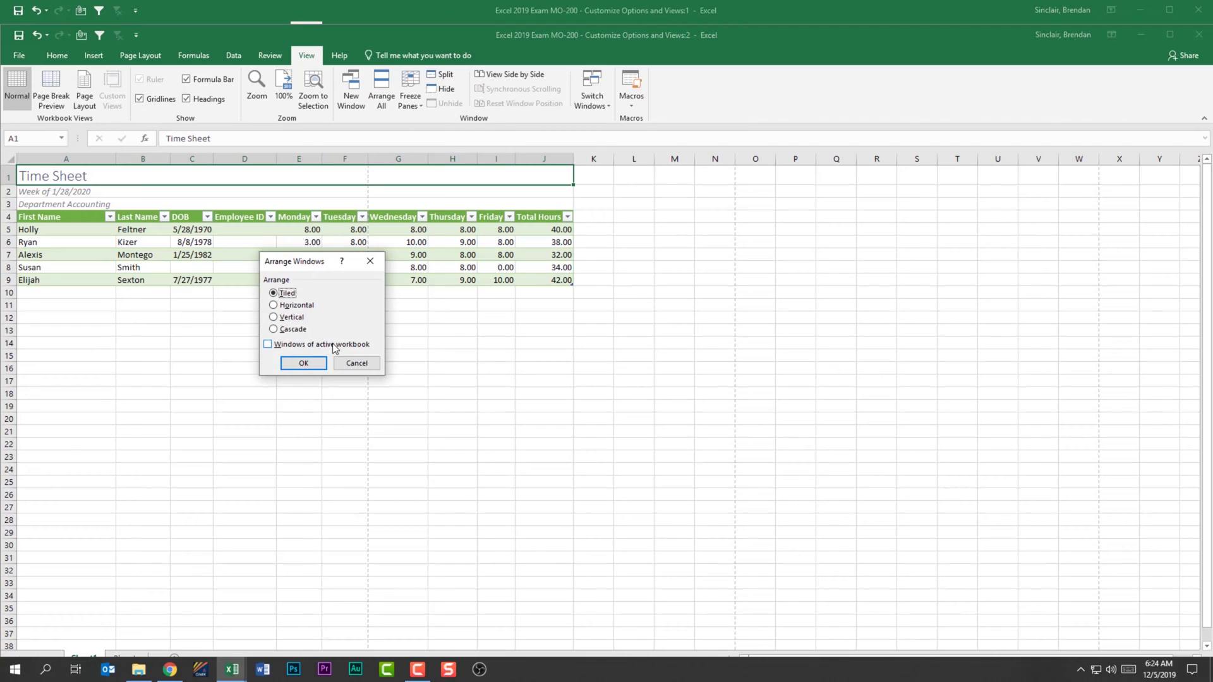
{"action": "left_click", "coordinate": [303, 364]}
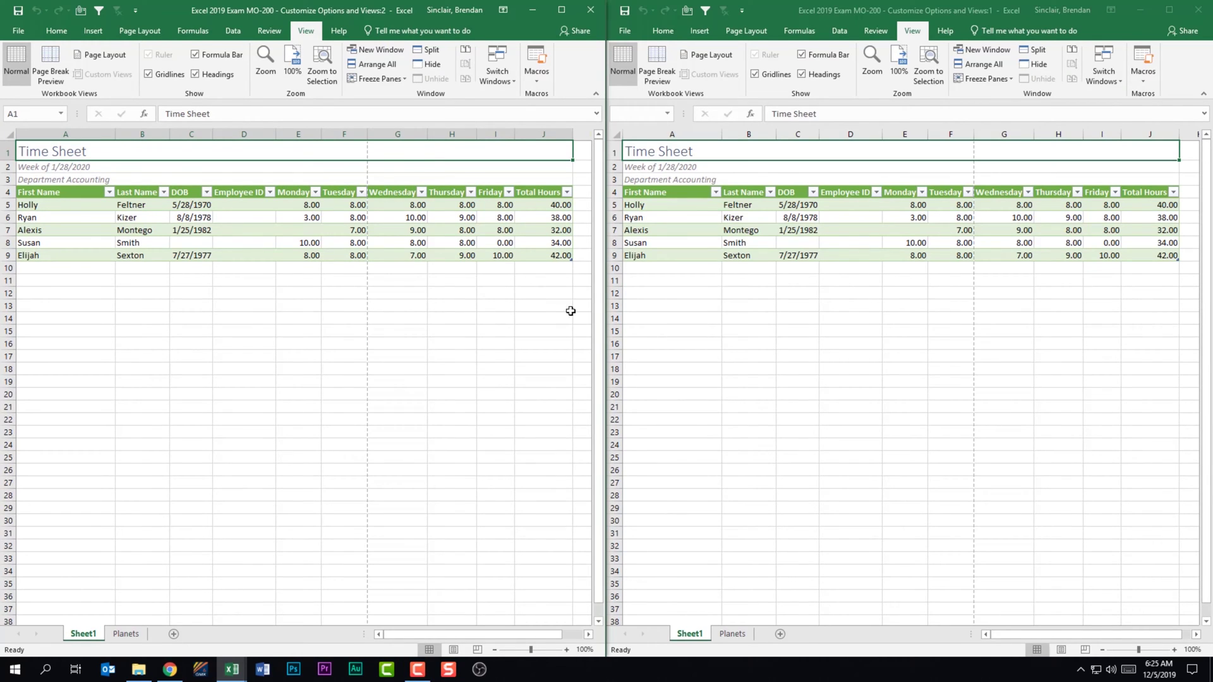
{"action": "left_click", "coordinate": [1198, 10]}
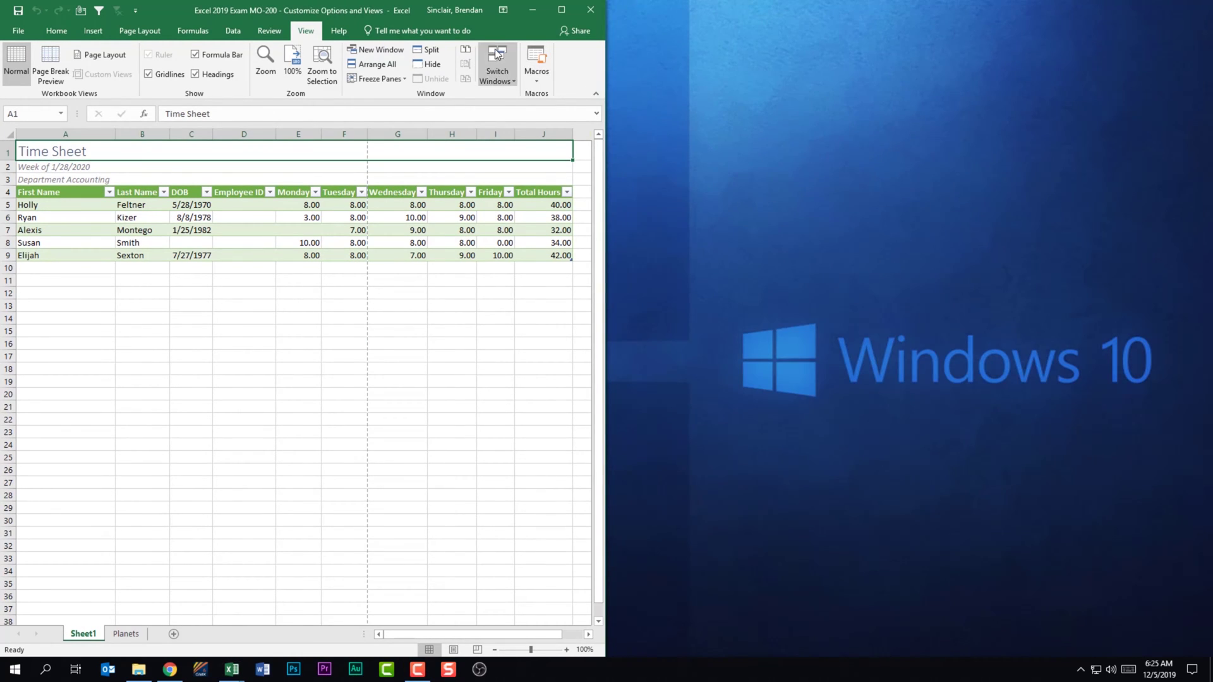
{"action": "left_click", "coordinate": [560, 10]}
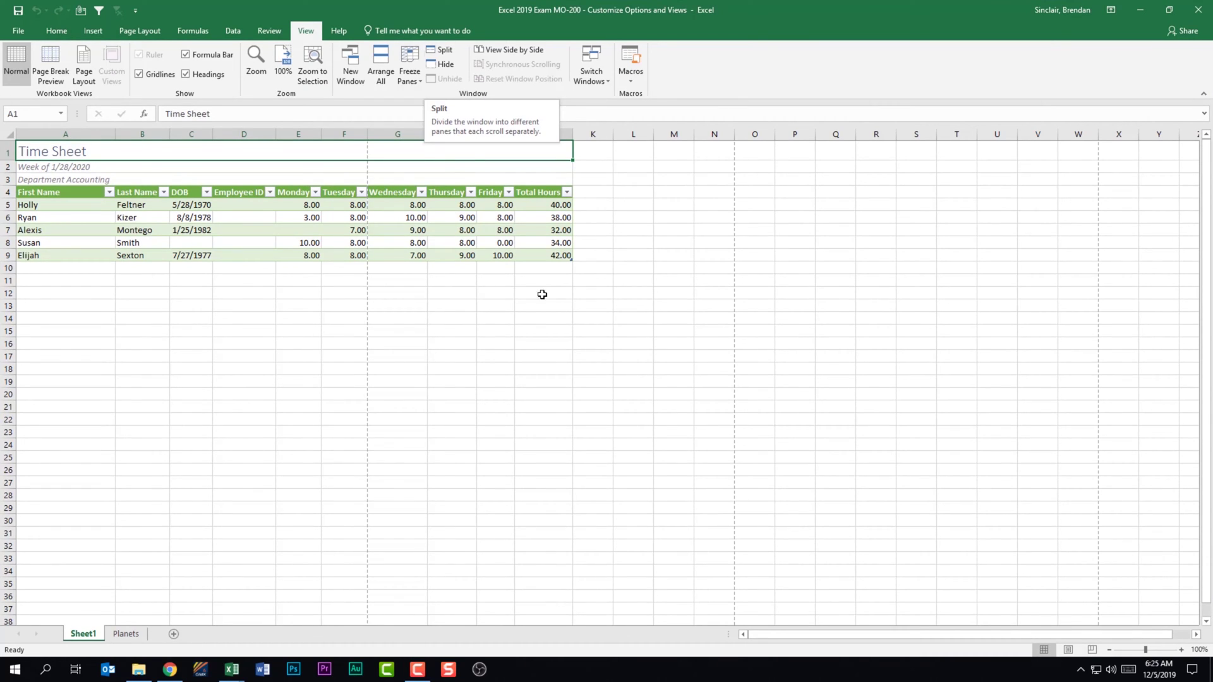
Split the sheet into four panes at cell J15, then remove the split.
{"action": "left_click", "coordinate": [544, 331]}
{"action": "left_click", "coordinate": [435, 53]}
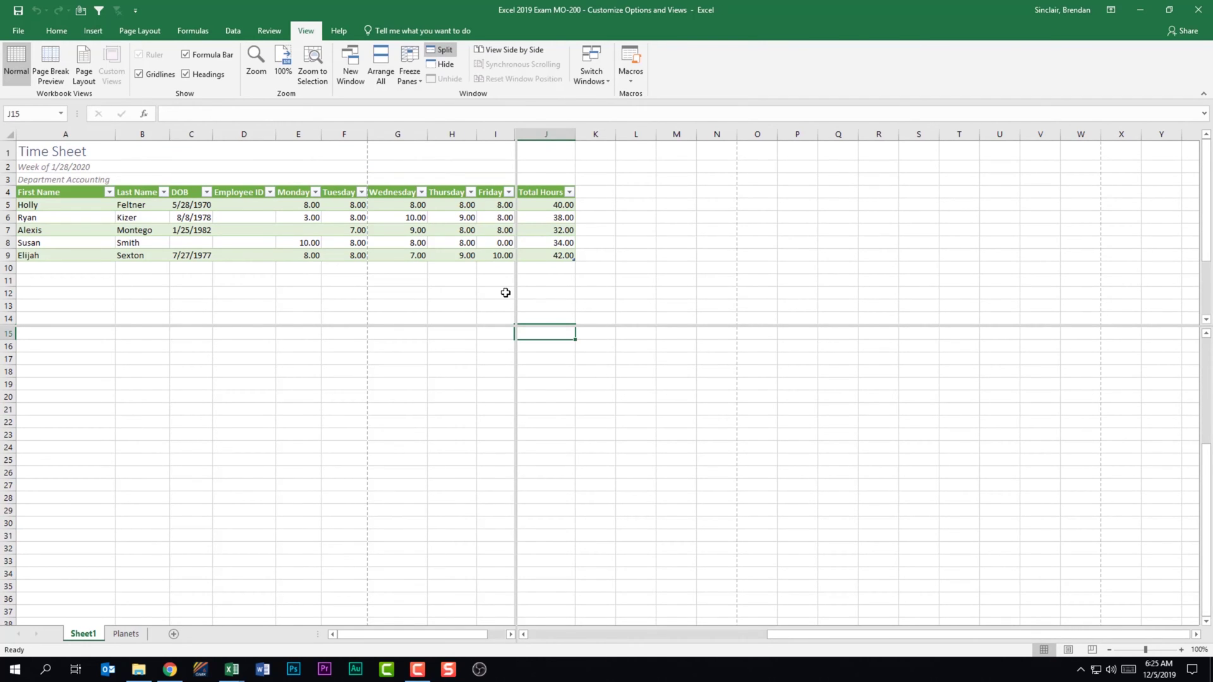
{"action": "left_click", "coordinate": [441, 50]}
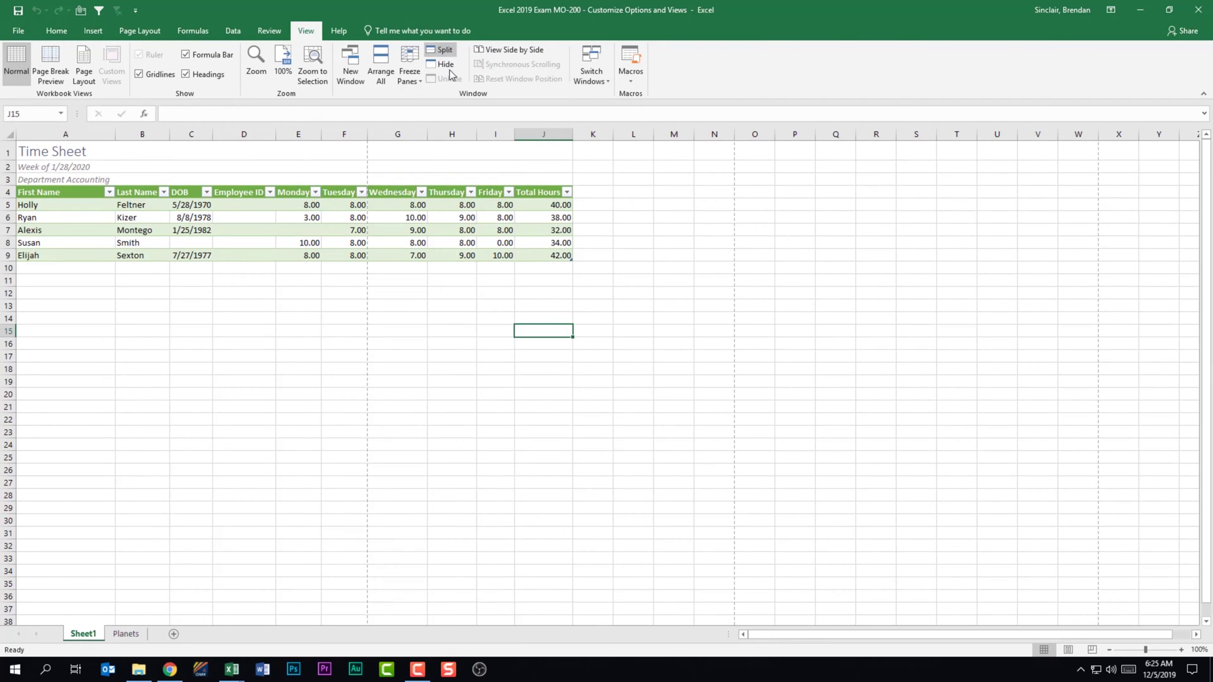
View side by side with the Planets workbook, then switch back to Customize Options and Views.
{"action": "left_click", "coordinate": [526, 49]}
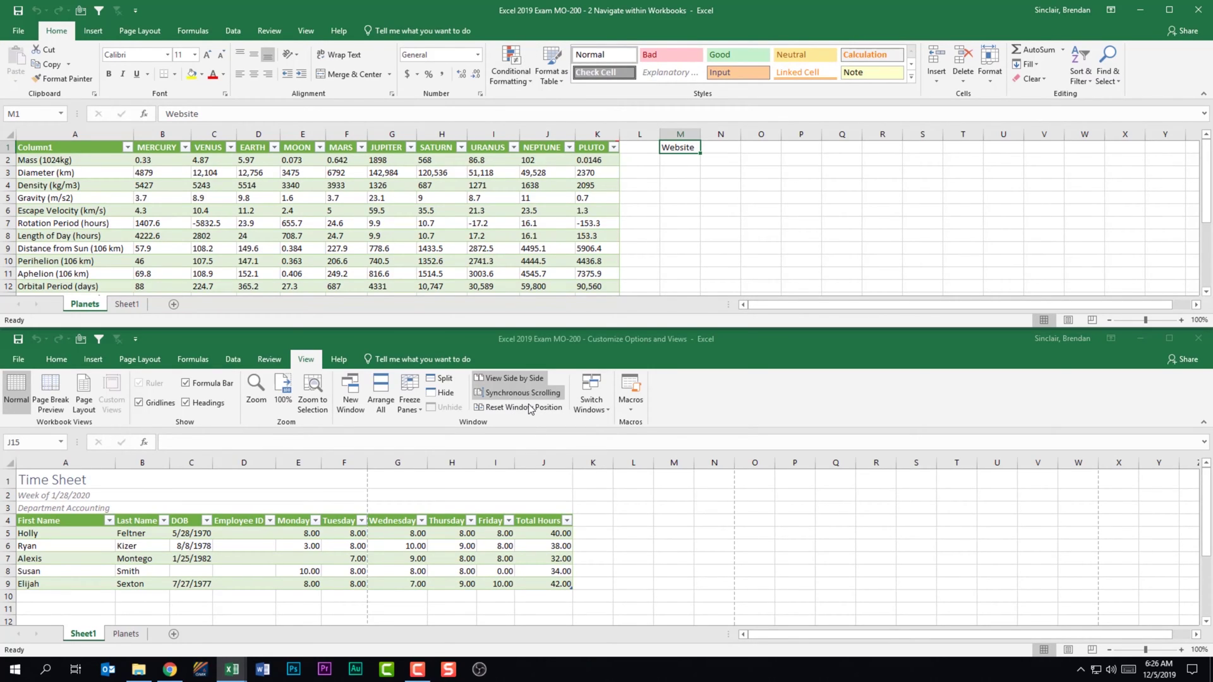
{"action": "left_click", "coordinate": [1168, 339]}
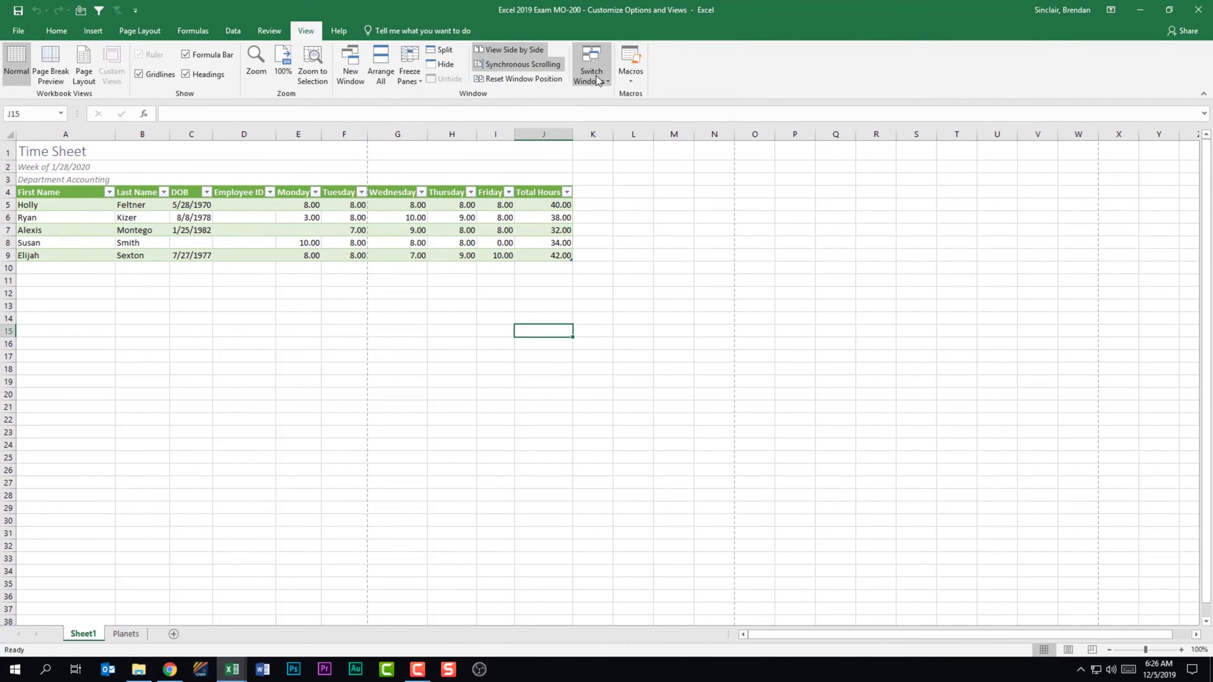
{"action": "left_click", "coordinate": [596, 74]}
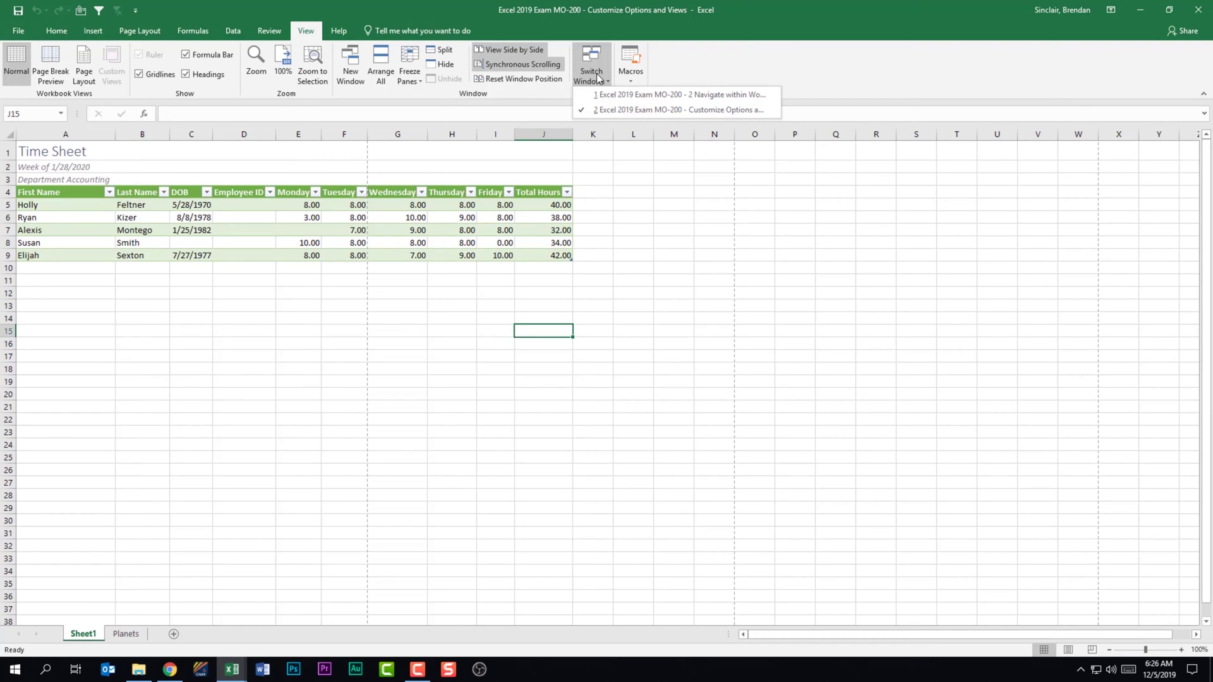
{"action": "left_click", "coordinate": [717, 96]}
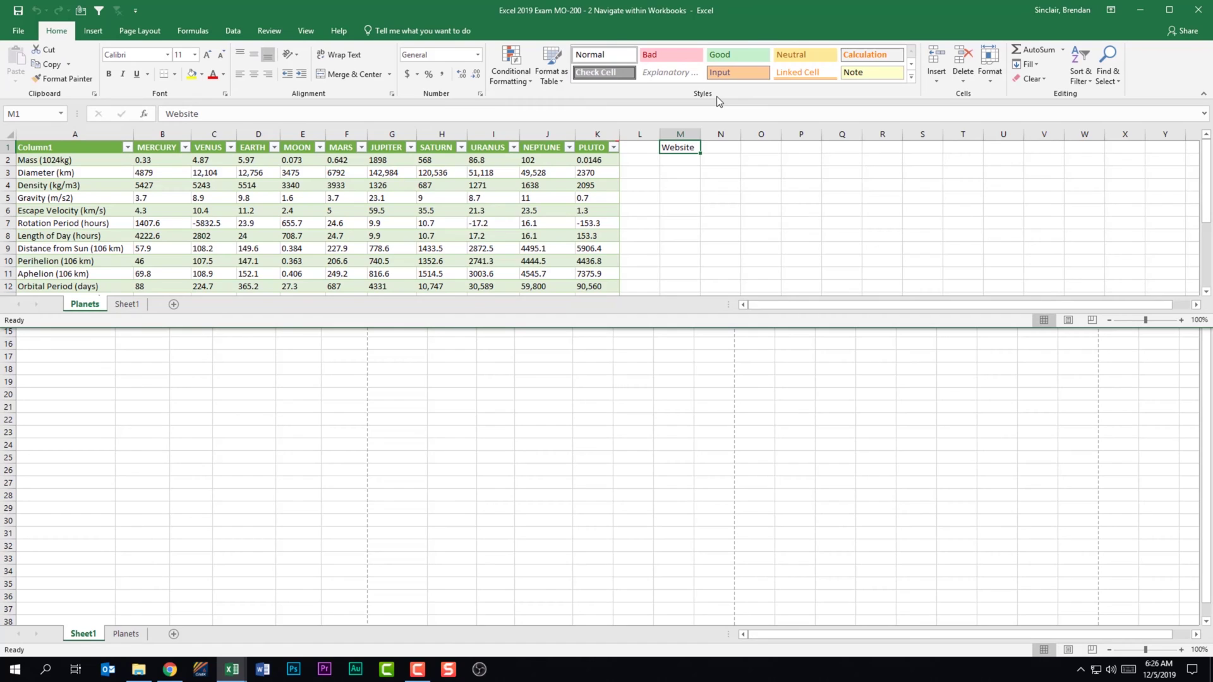
{"action": "left_click", "coordinate": [306, 30]}
{"action": "left_click", "coordinate": [604, 71]}
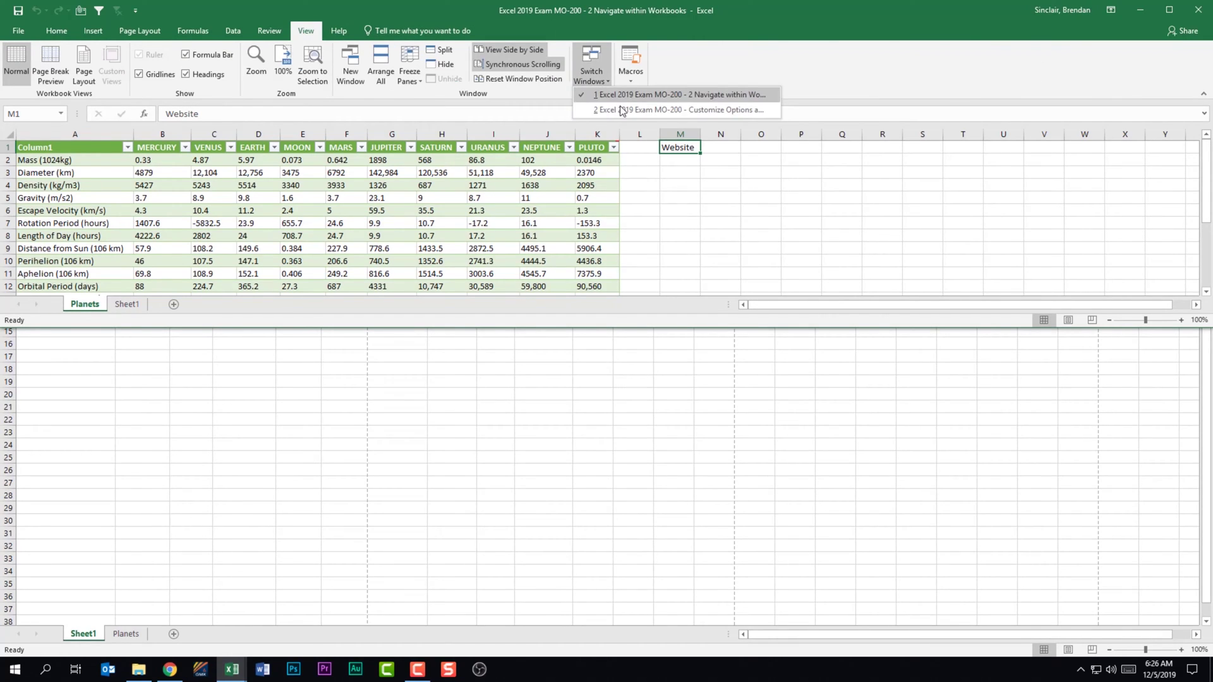
{"action": "left_click", "coordinate": [621, 110]}
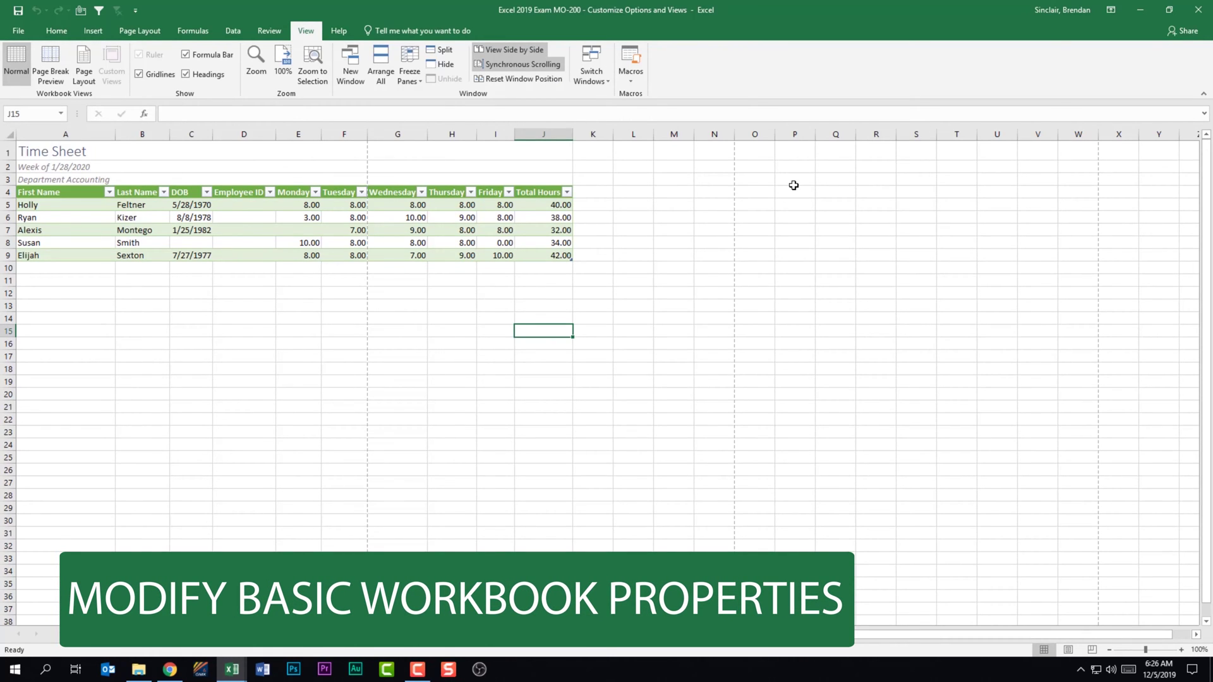
Enter 'Excel' as the Subject in the workbook's full property list on the Info page.
{"action": "left_click", "coordinate": [18, 31]}
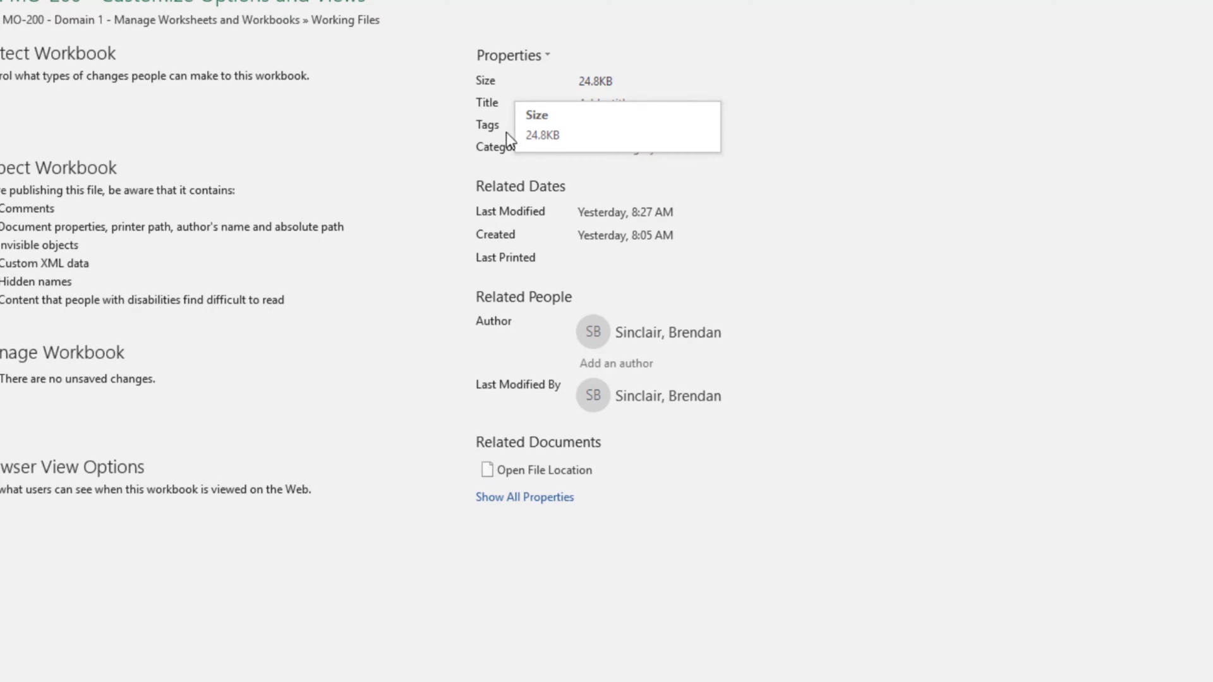
{"action": "left_click", "coordinate": [515, 500]}
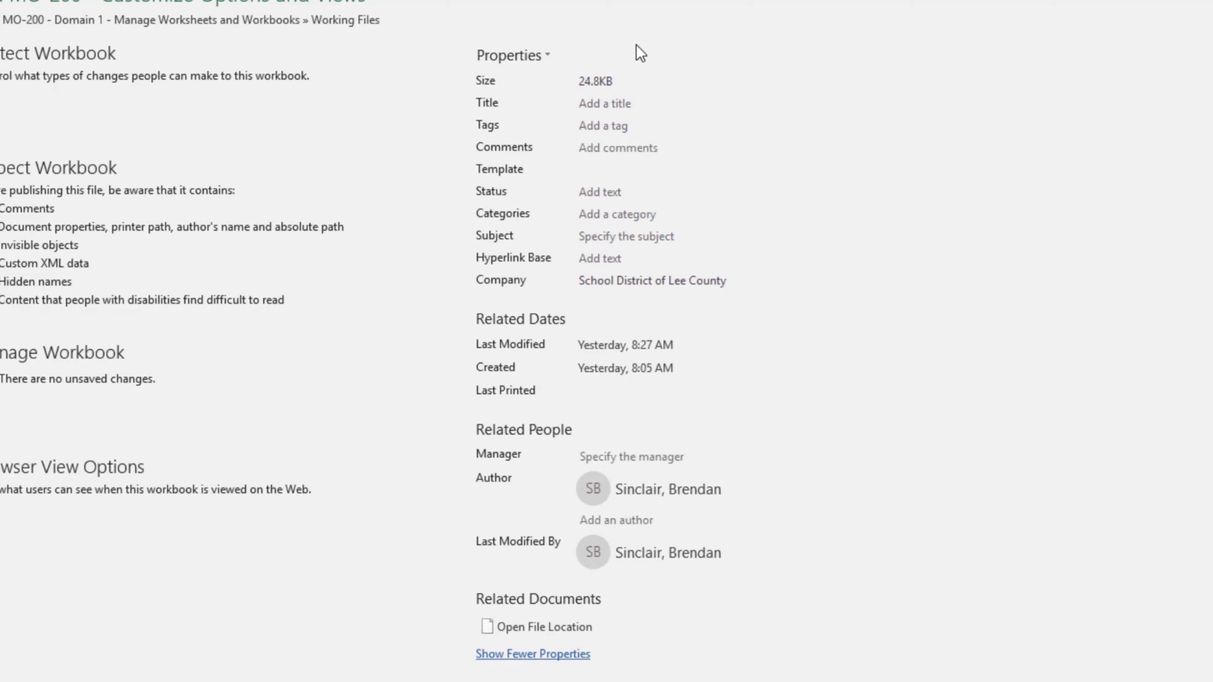
{"action": "left_click", "coordinate": [668, 238]}
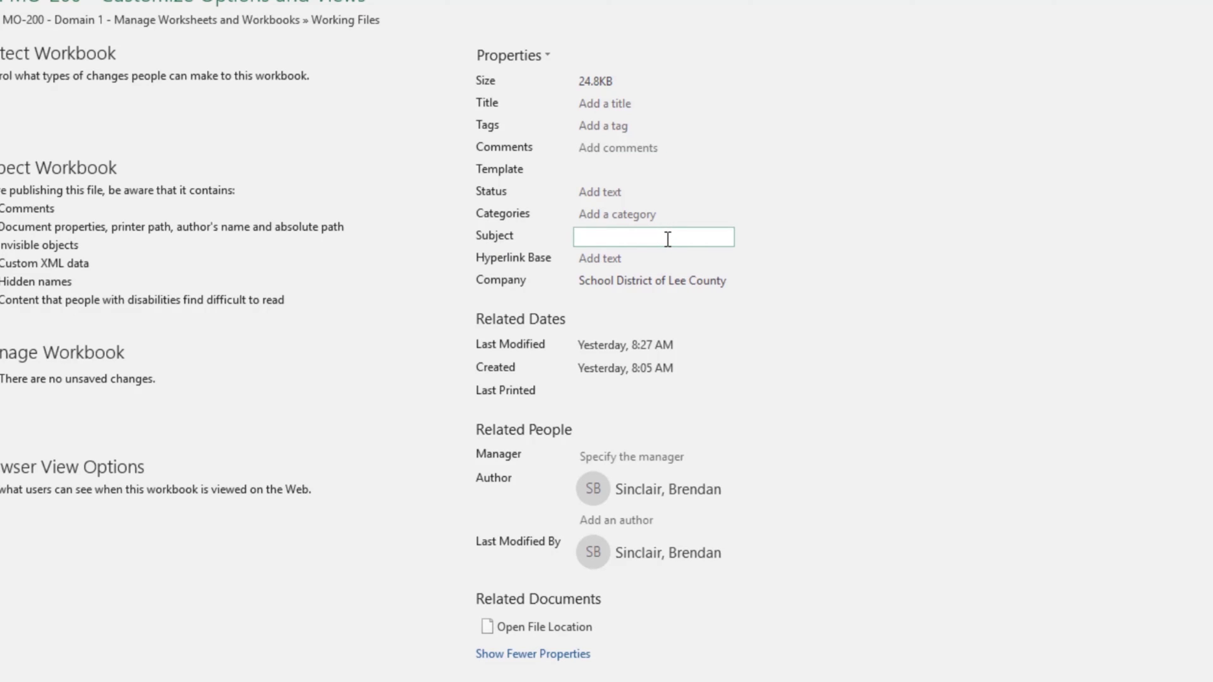
{"action": "type", "text": "Excel"}
{"action": "key", "text": "BackSpace"}
{"action": "left_click", "coordinate": [850, 267]}
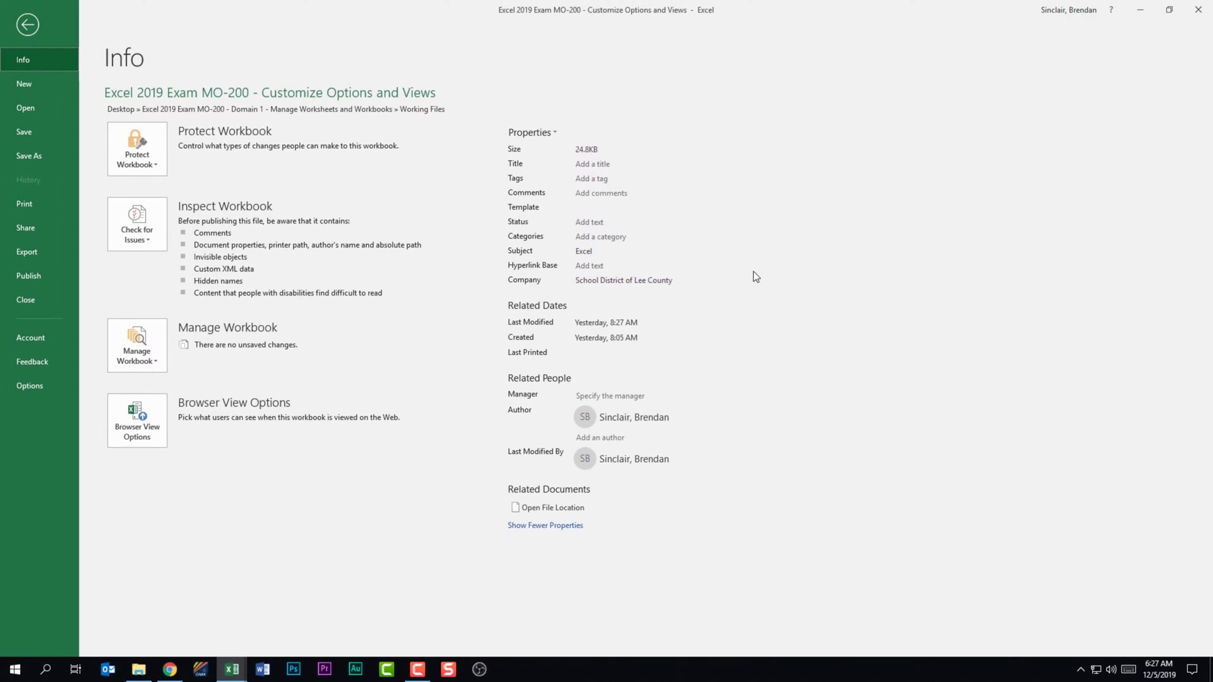
Return to the Time Sheet and switch it to show formulas instead of calculated values.
{"action": "left_click", "coordinate": [36, 28]}
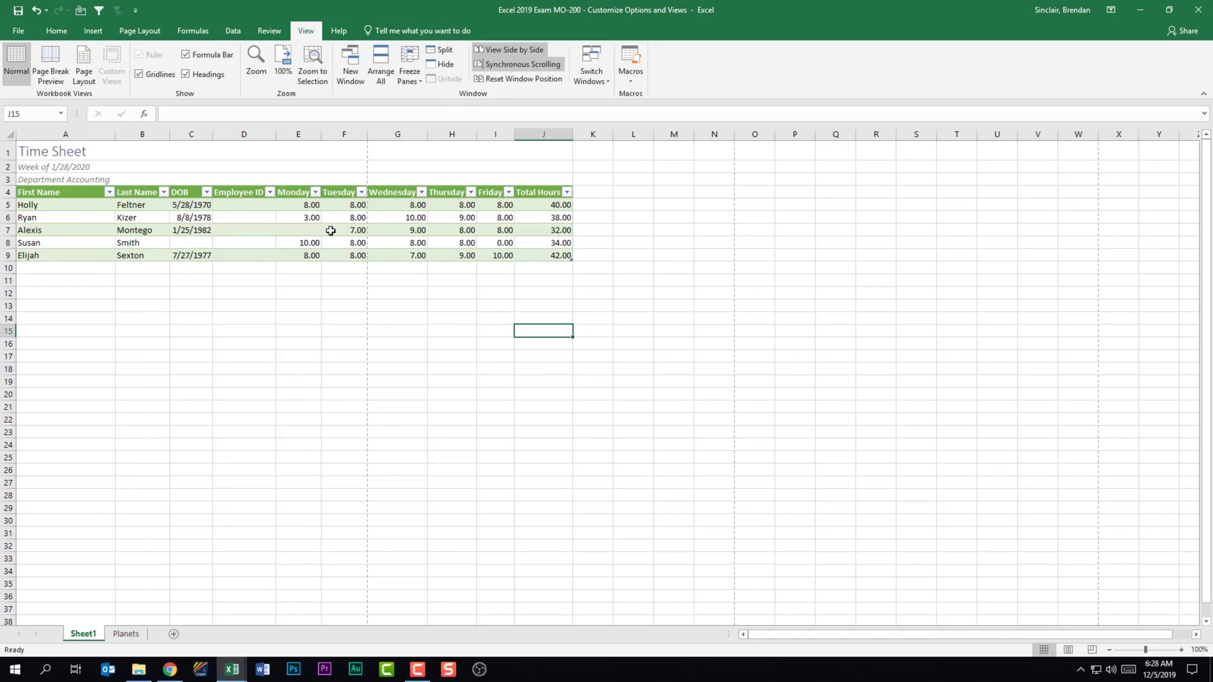
{"action": "left_click", "coordinate": [190, 30]}
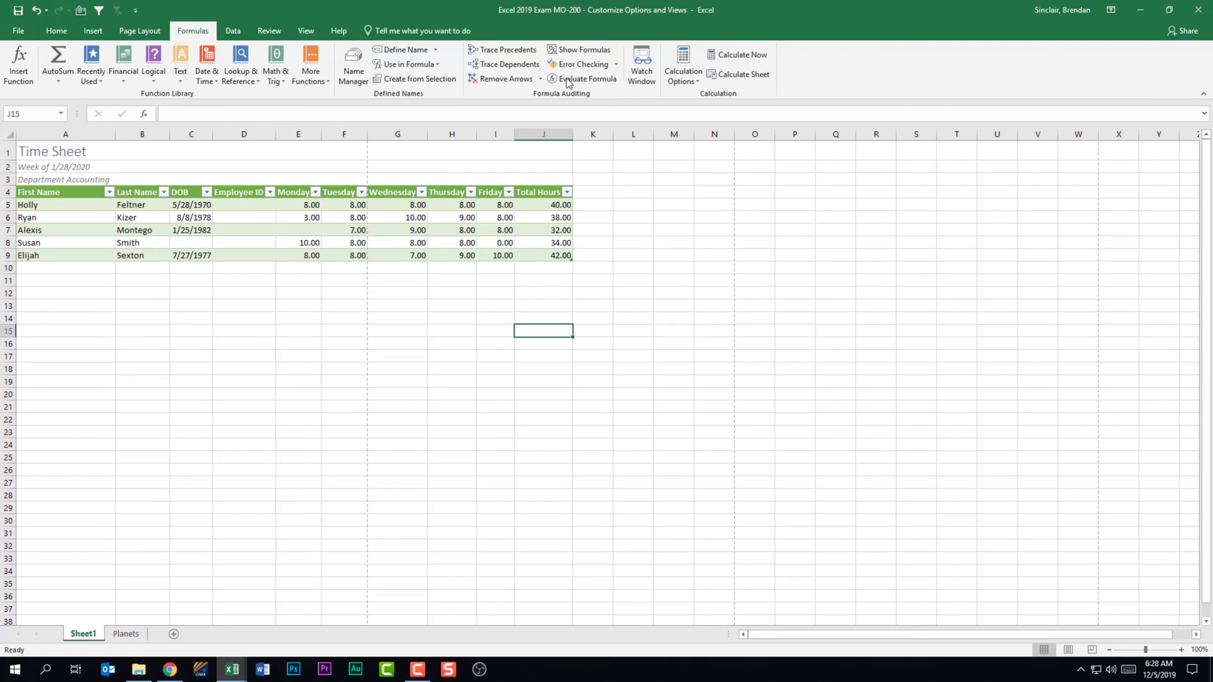
{"action": "left_click", "coordinate": [581, 50]}
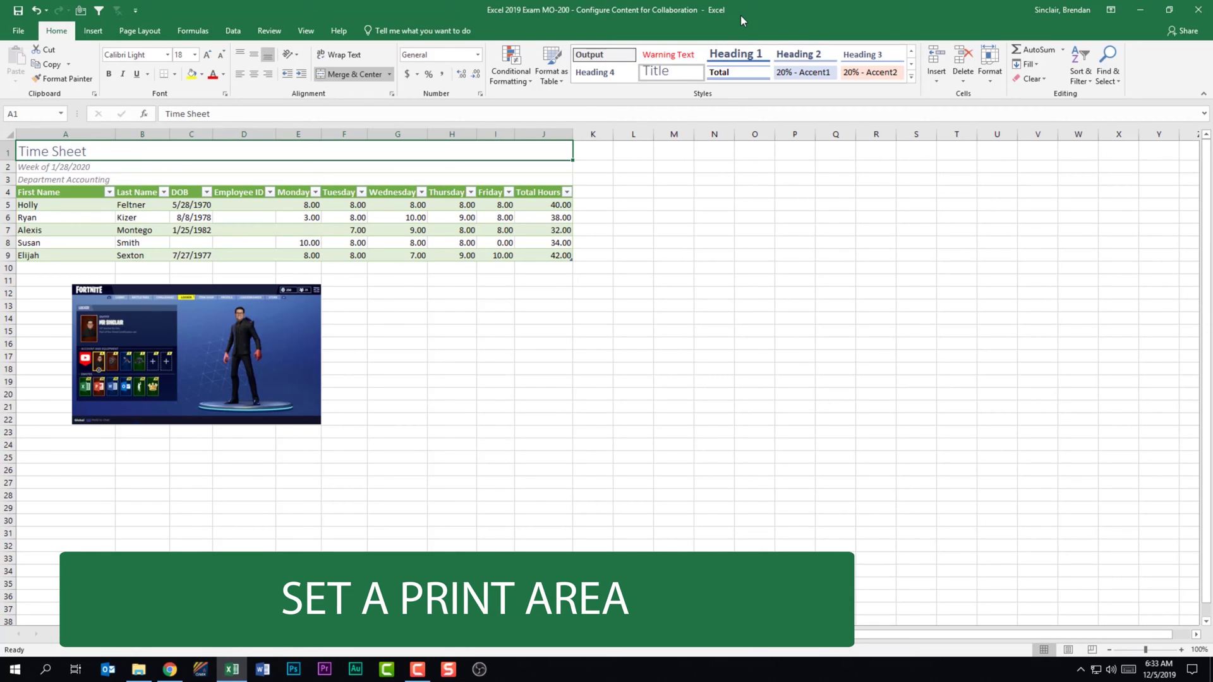
Set the employee table A4:J9, from First Name down, as the print area.
{"action": "left_click_drag", "start_coordinate": [63, 193], "coordinate": [534, 258]}
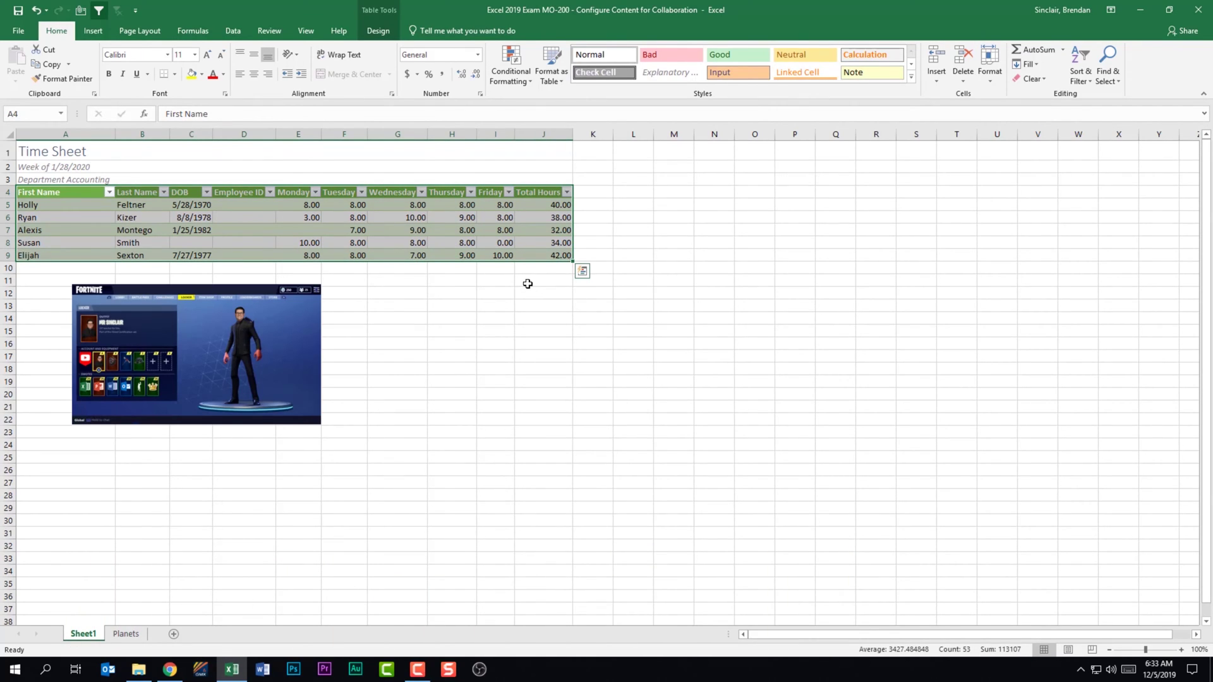
{"action": "left_click", "coordinate": [141, 32]}
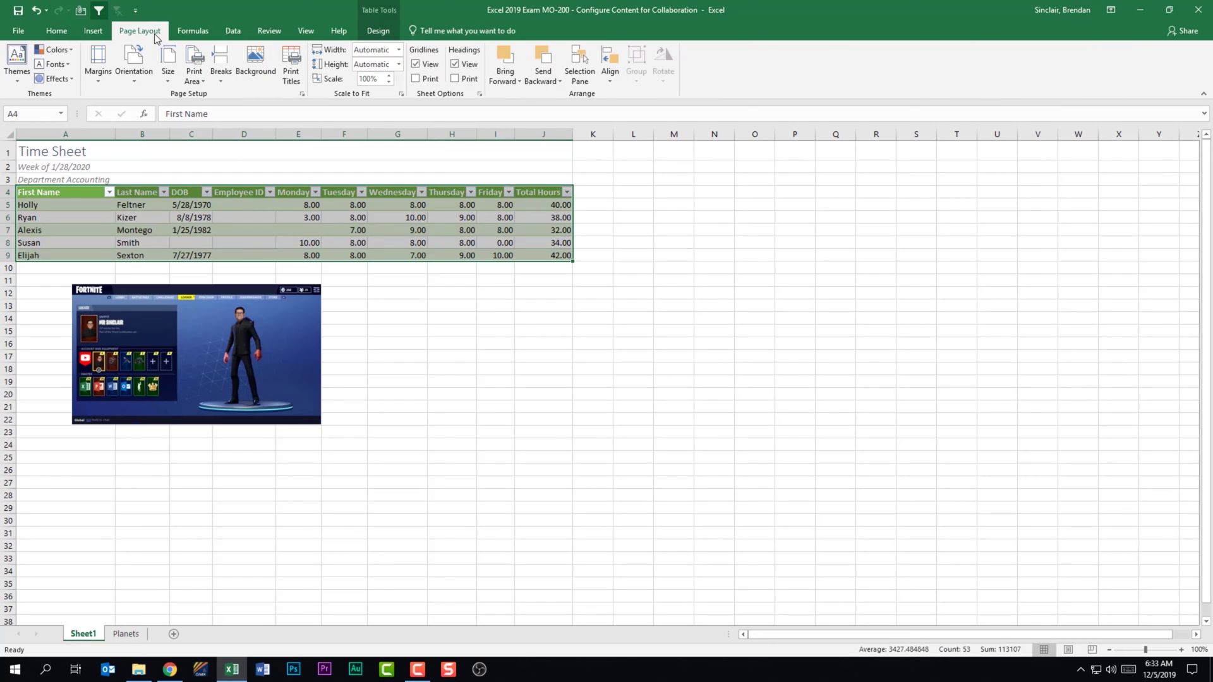
{"action": "left_click", "coordinate": [200, 82]}
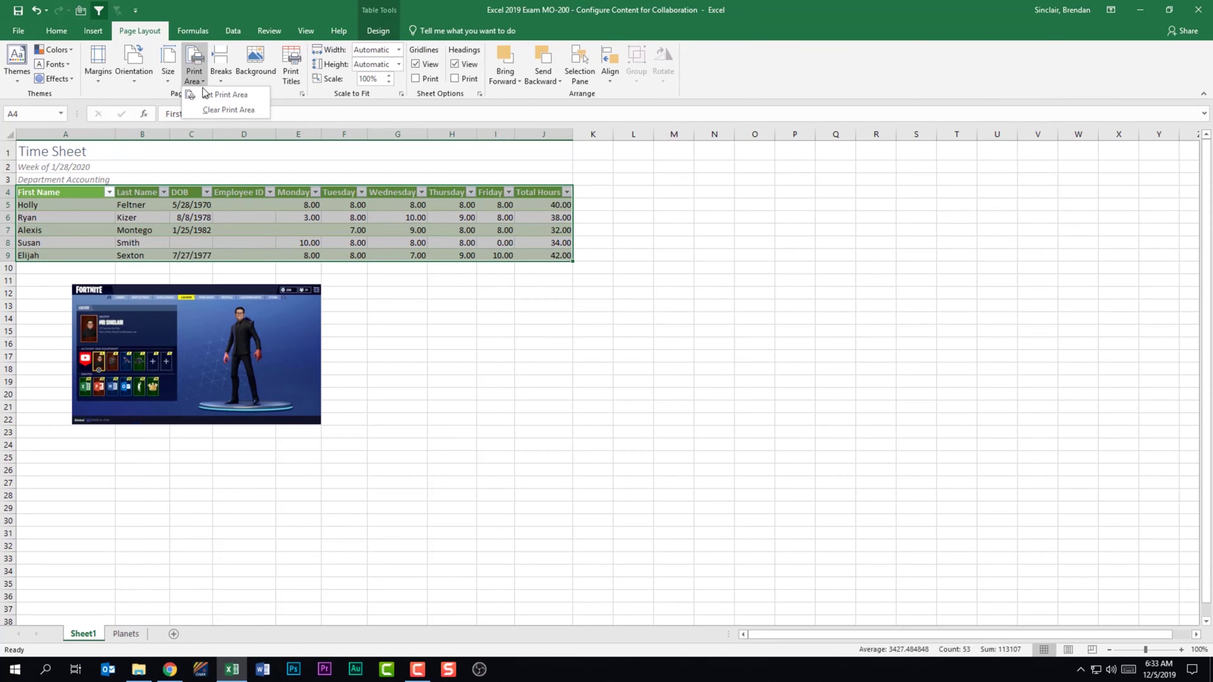
{"action": "left_click", "coordinate": [260, 97]}
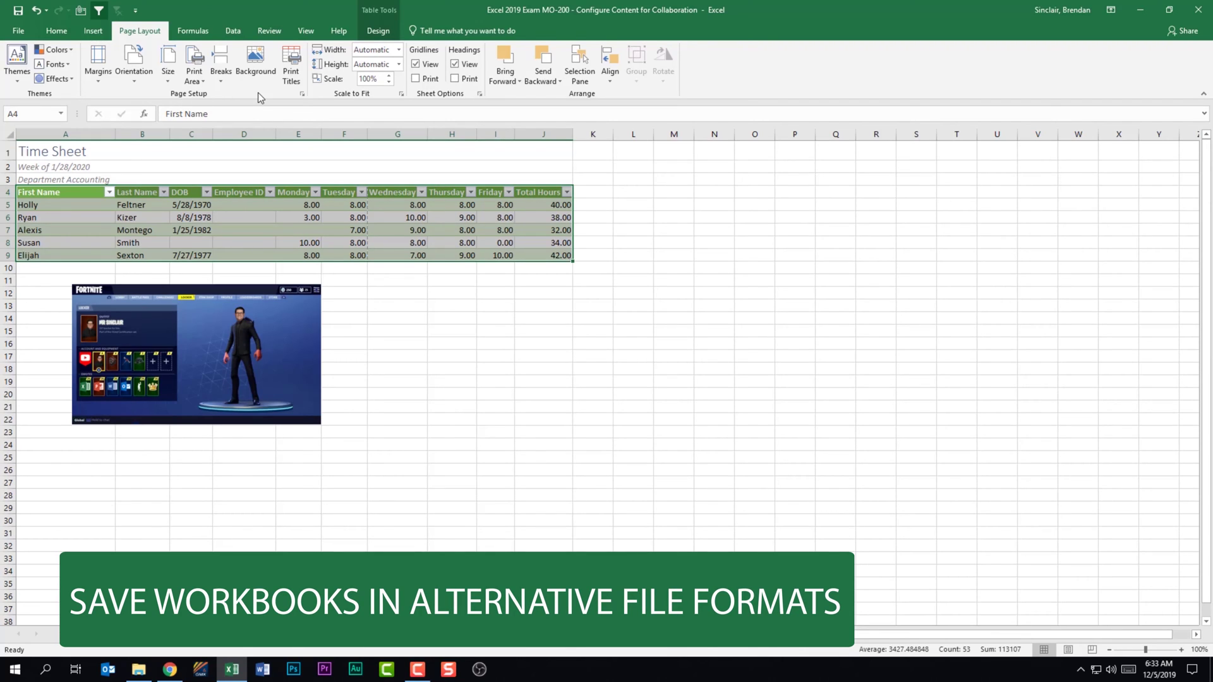
Go to Save As in Backstage and open the full Browse save dialog.
{"action": "left_click", "coordinate": [17, 31]}
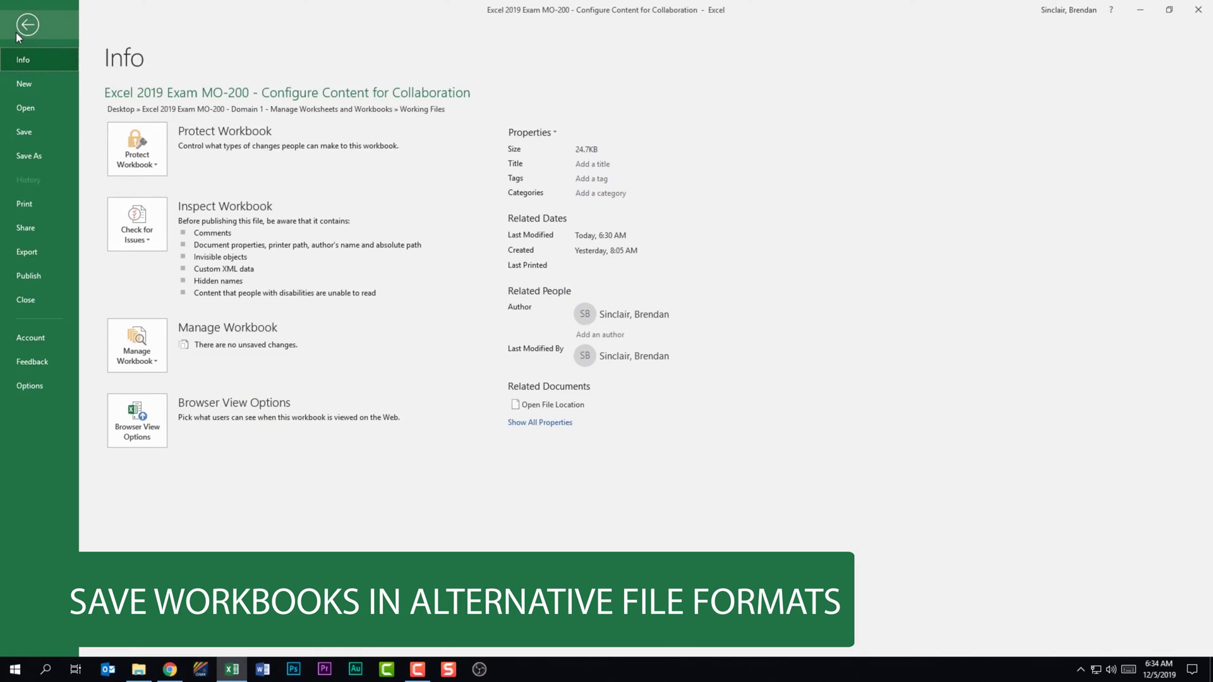
{"action": "left_click", "coordinate": [36, 153]}
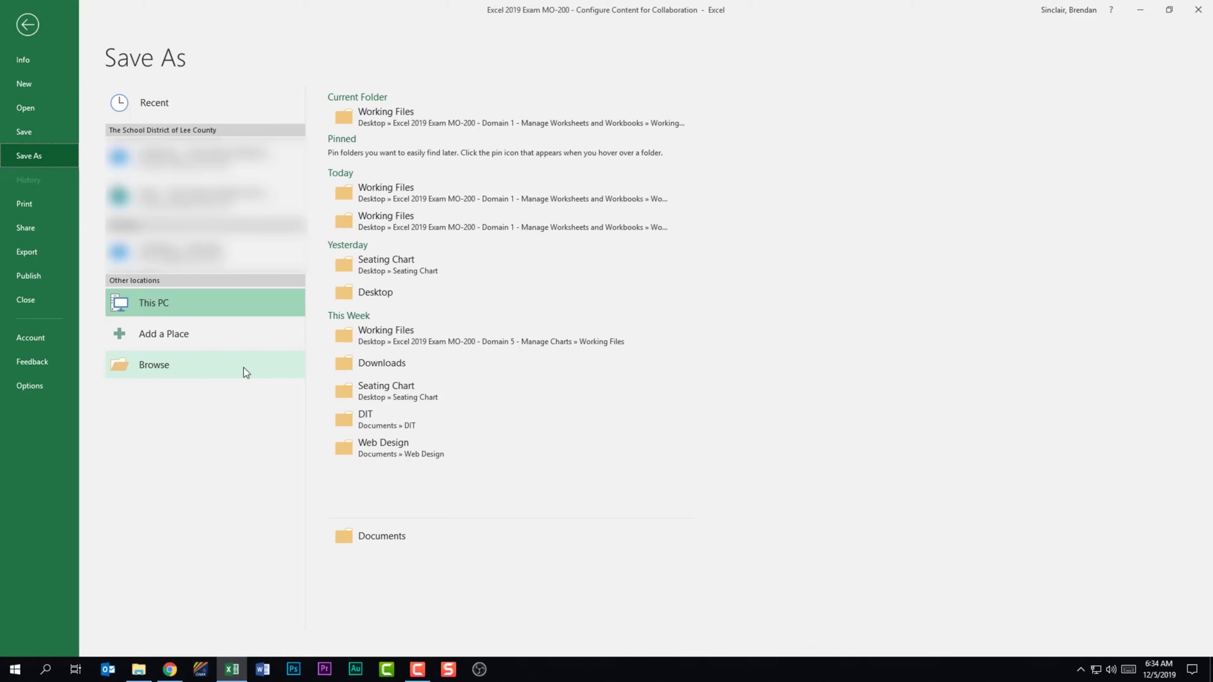
{"action": "left_click", "coordinate": [244, 369]}
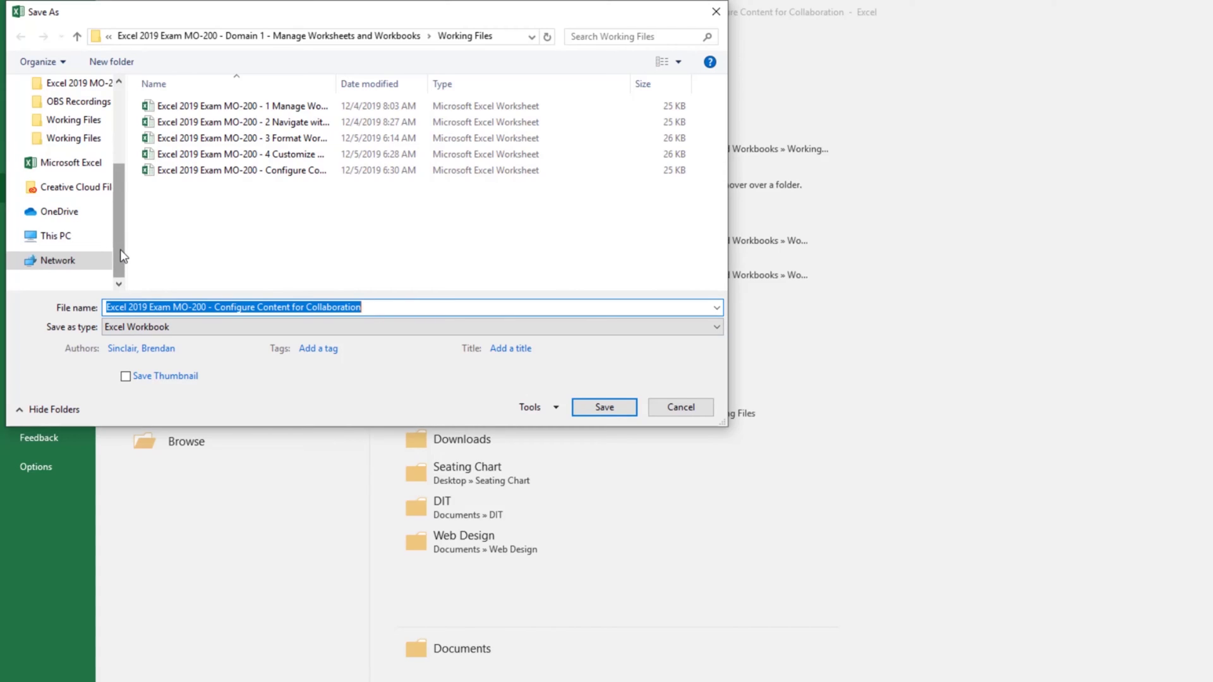
Expand This PC, review the Save as type list keeping Excel Workbook, then cancel the dialog.
{"action": "mouse_move", "coordinate": [120, 241]}
{"action": "left_mouse_down"}
{"action": "mouse_move", "coordinate": [133, 178]}
{"action": "mouse_move", "coordinate": [120, 145]}
{"action": "mouse_move", "coordinate": [116, 251]}
{"action": "left_mouse_up"}
{"action": "left_click", "coordinate": [14, 237]}
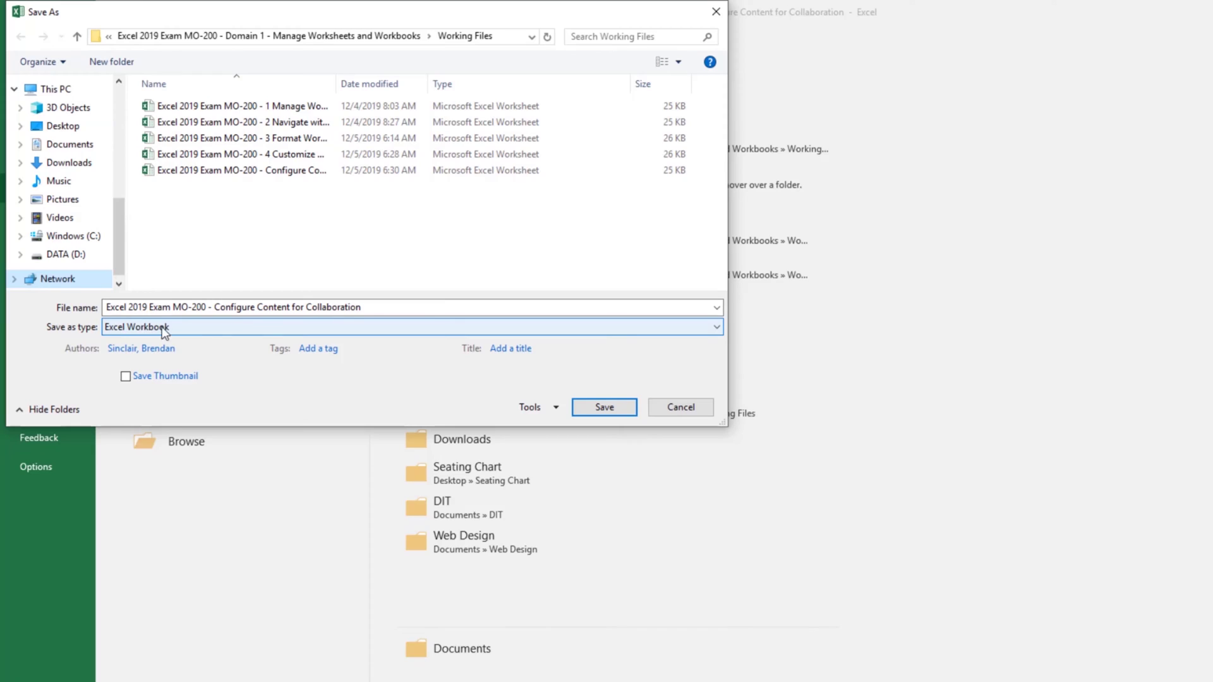
{"action": "left_click", "coordinate": [204, 326]}
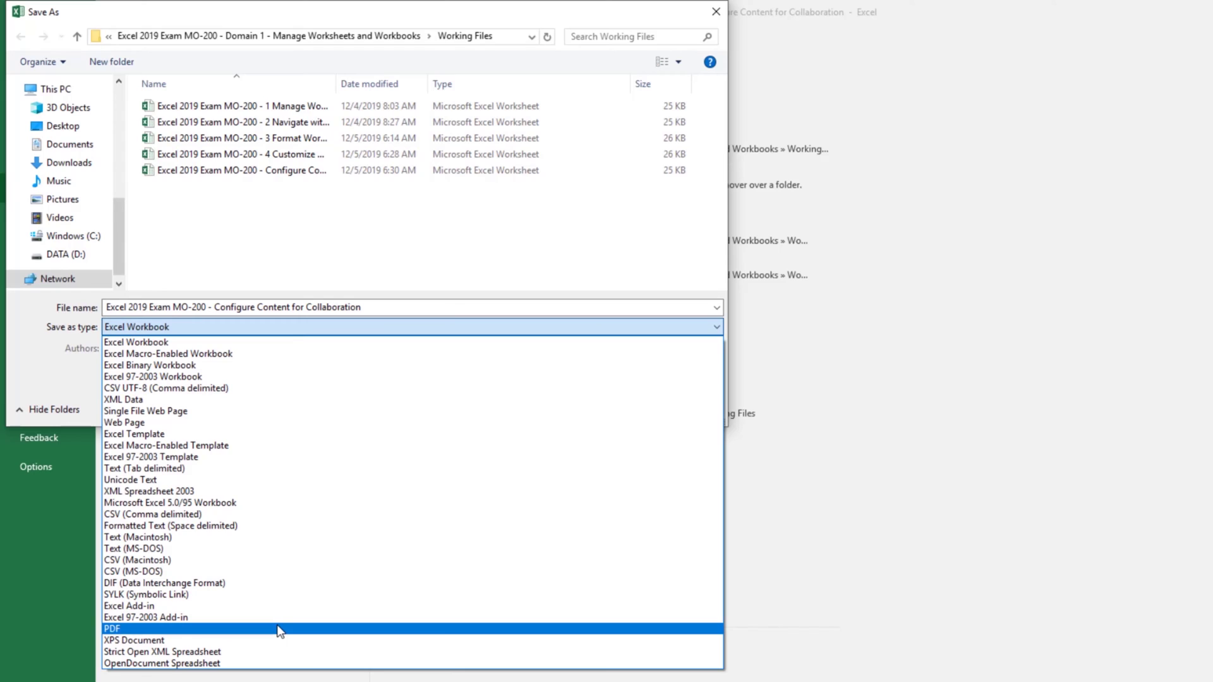
{"action": "left_click", "coordinate": [544, 262]}
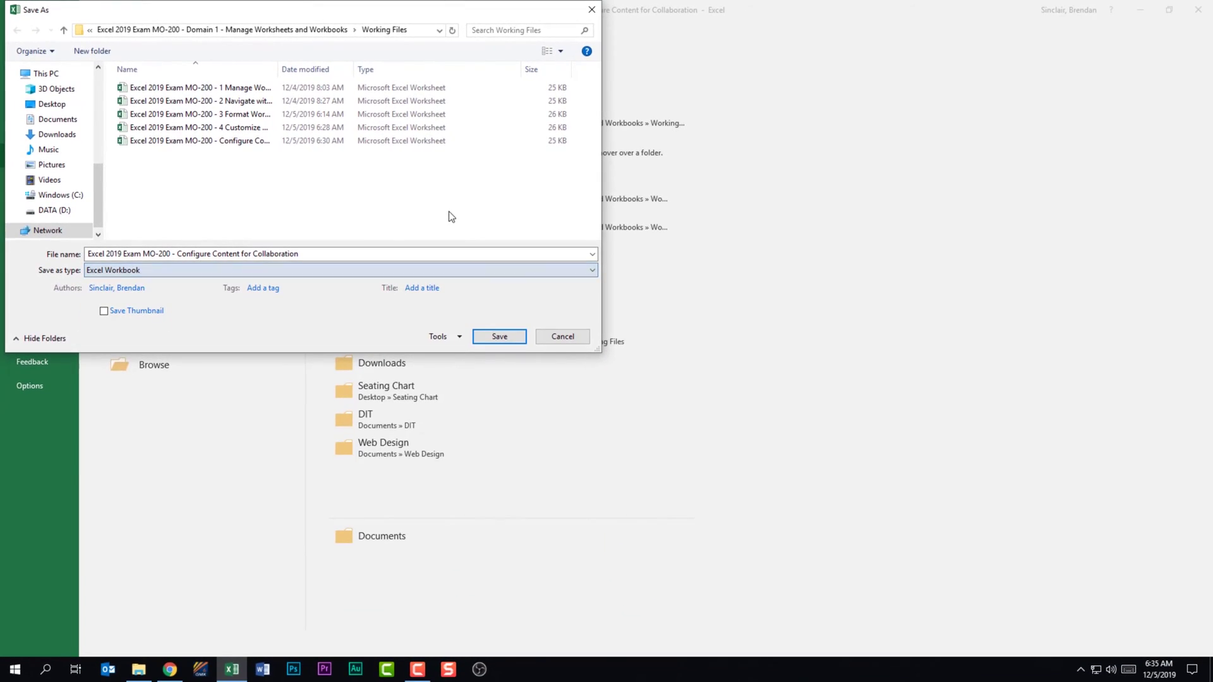
{"action": "left_click", "coordinate": [547, 336]}
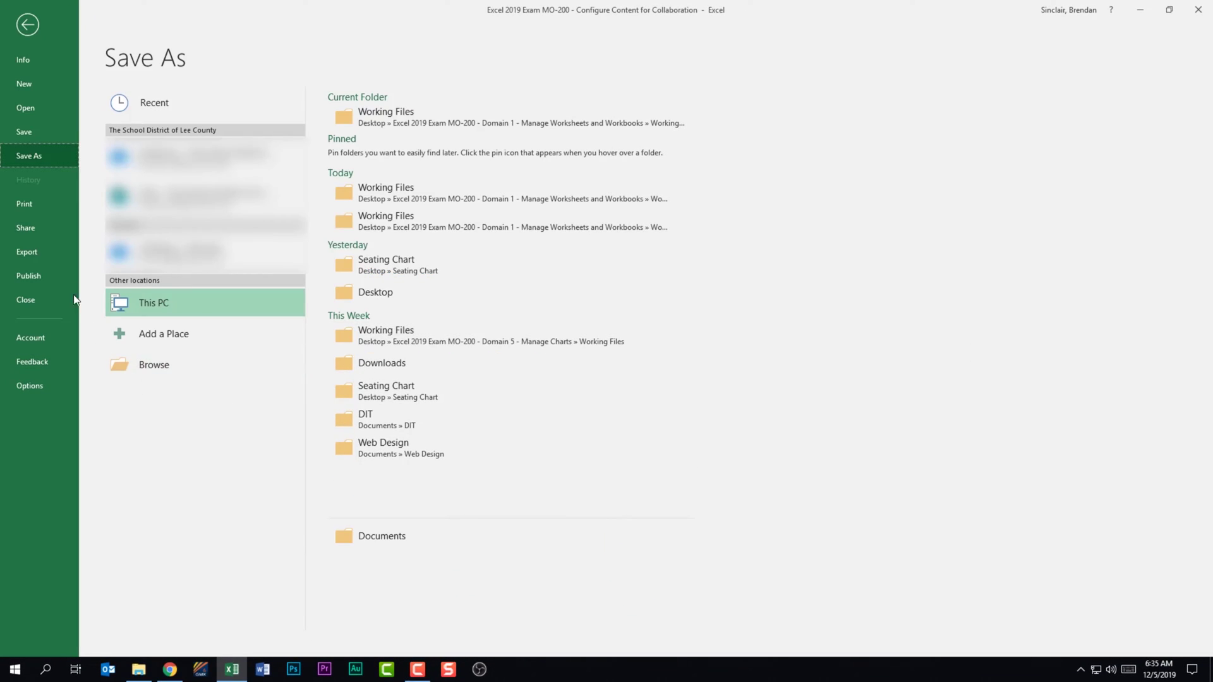
Start a Create PDF/XPS export, view its Options, then cancel without publishing.
{"action": "left_click", "coordinate": [55, 253]}
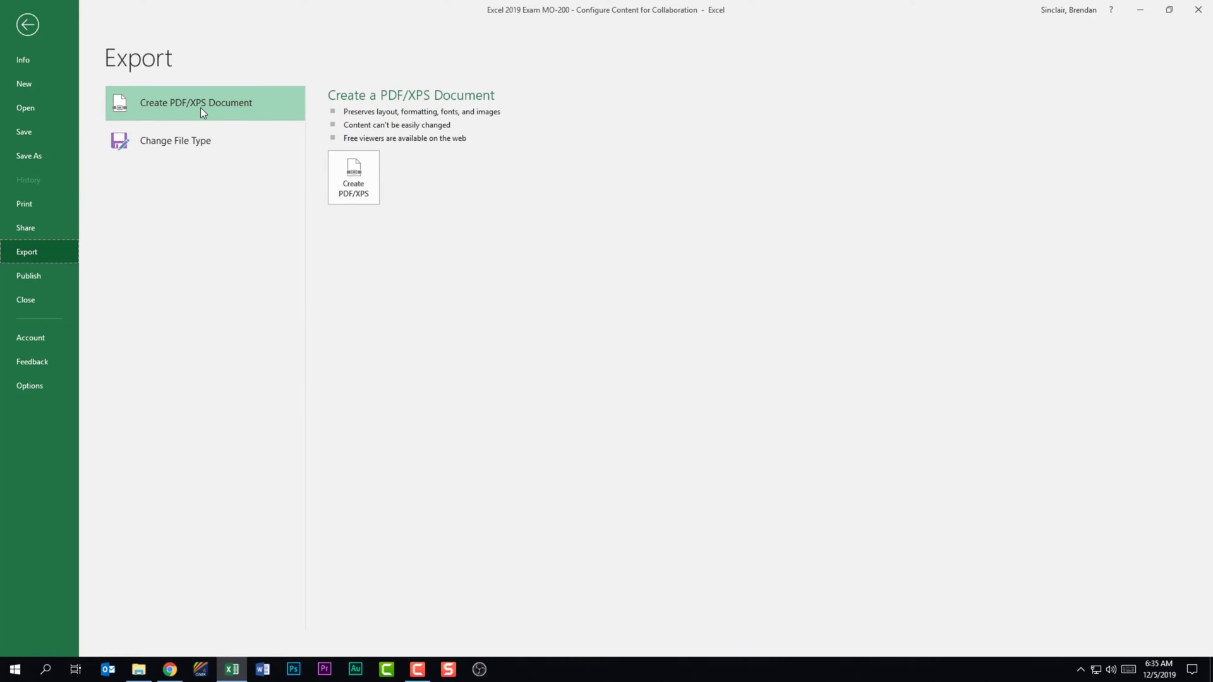
{"action": "left_click", "coordinate": [355, 185]}
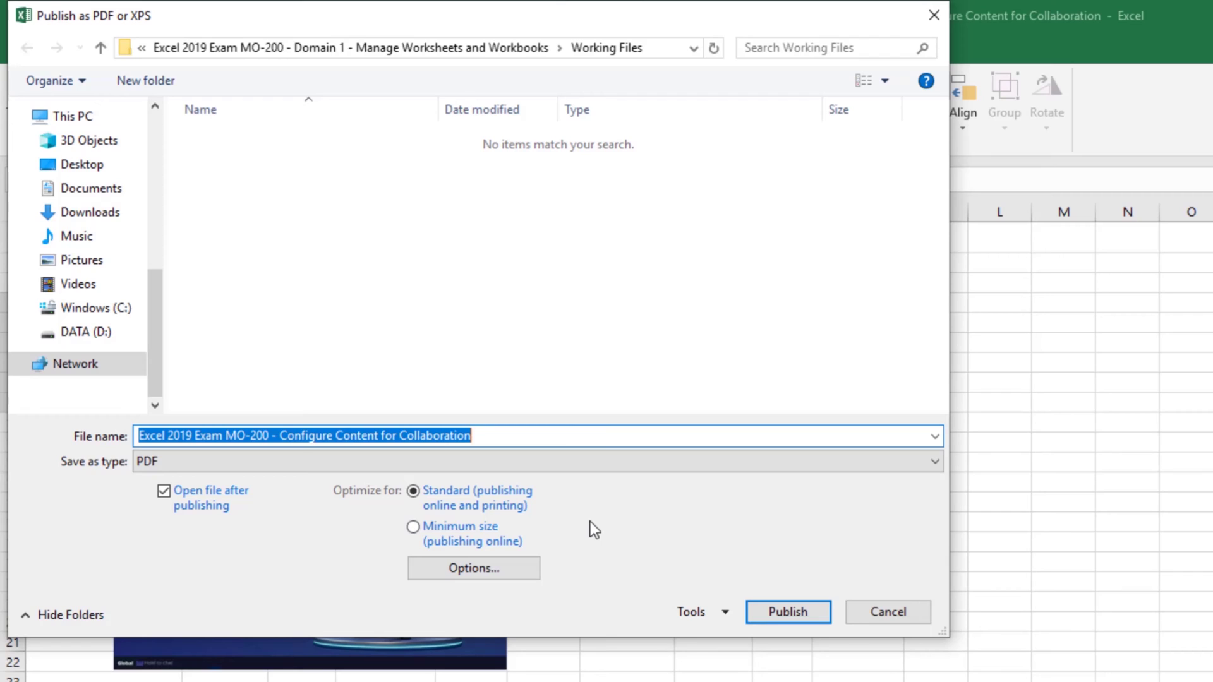
{"action": "left_click", "coordinate": [498, 570]}
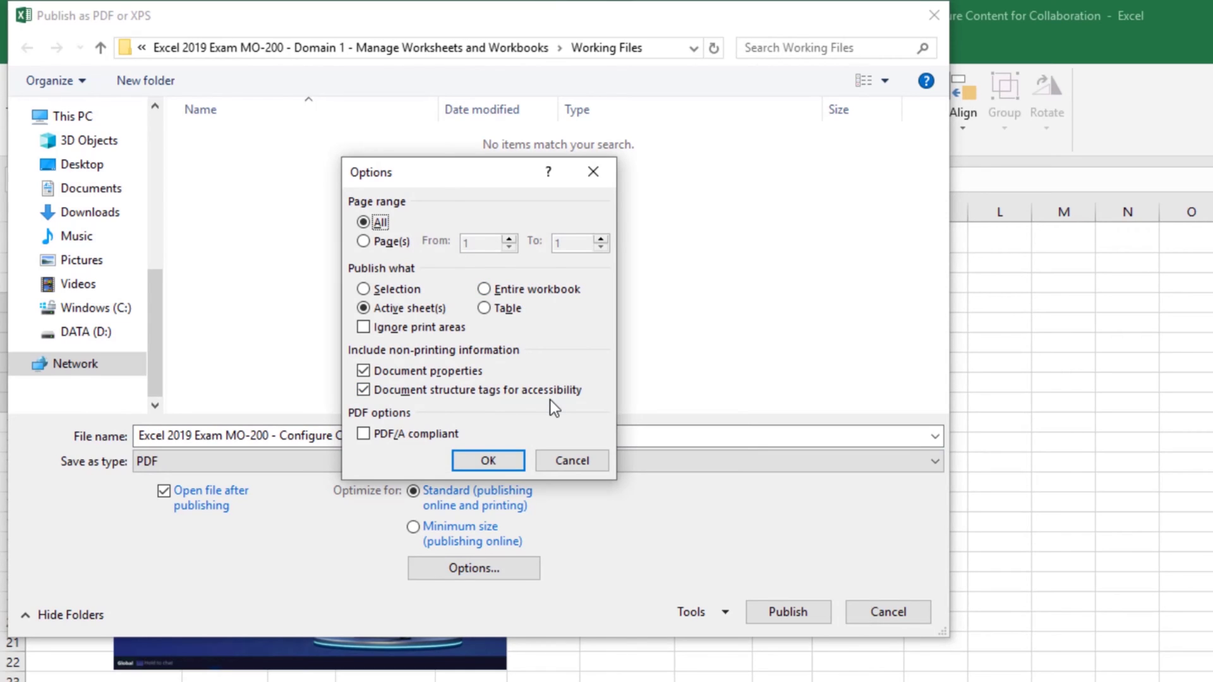
{"action": "left_click", "coordinate": [567, 454]}
{"action": "left_click", "coordinate": [889, 612]}
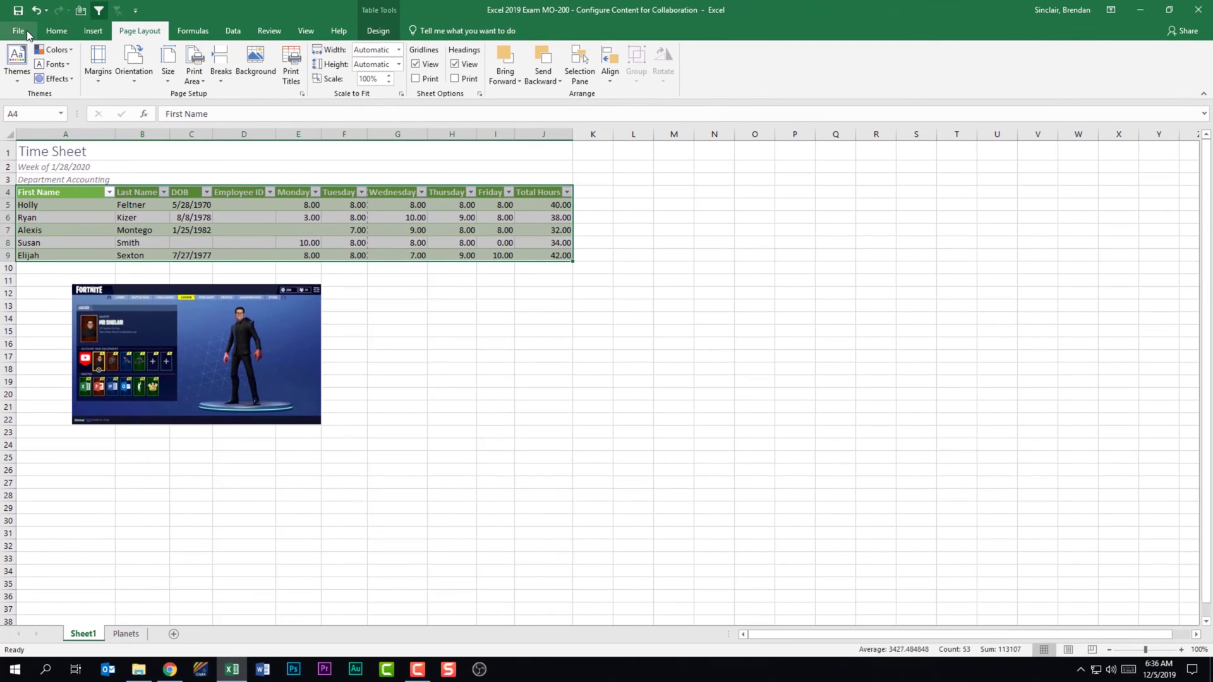
Show the Change File Type export choices for the workbook.
{"action": "left_click", "coordinate": [26, 34]}
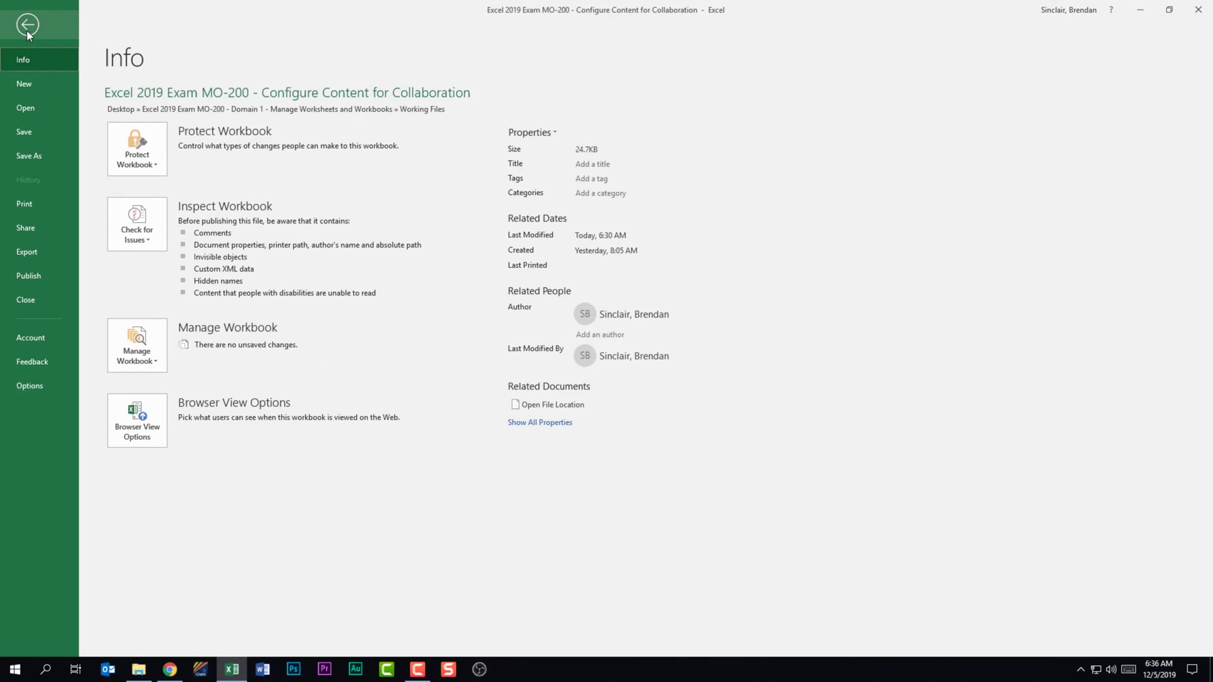
{"action": "left_click", "coordinate": [53, 252]}
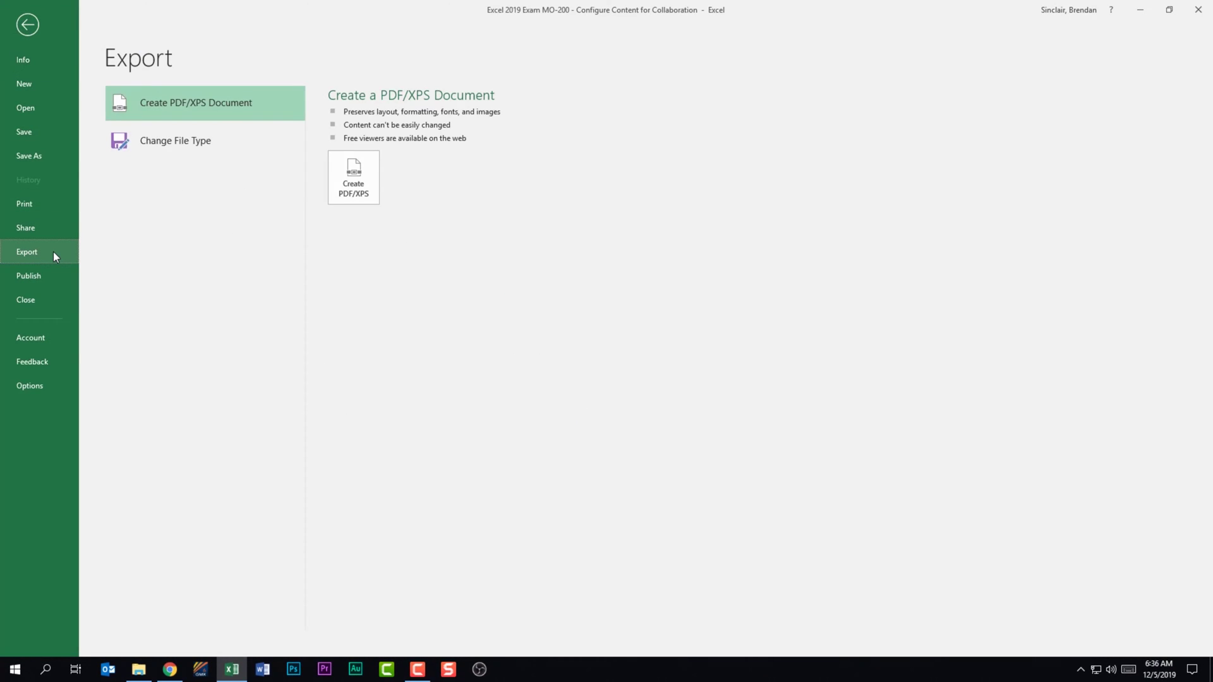
{"action": "left_click", "coordinate": [203, 143]}
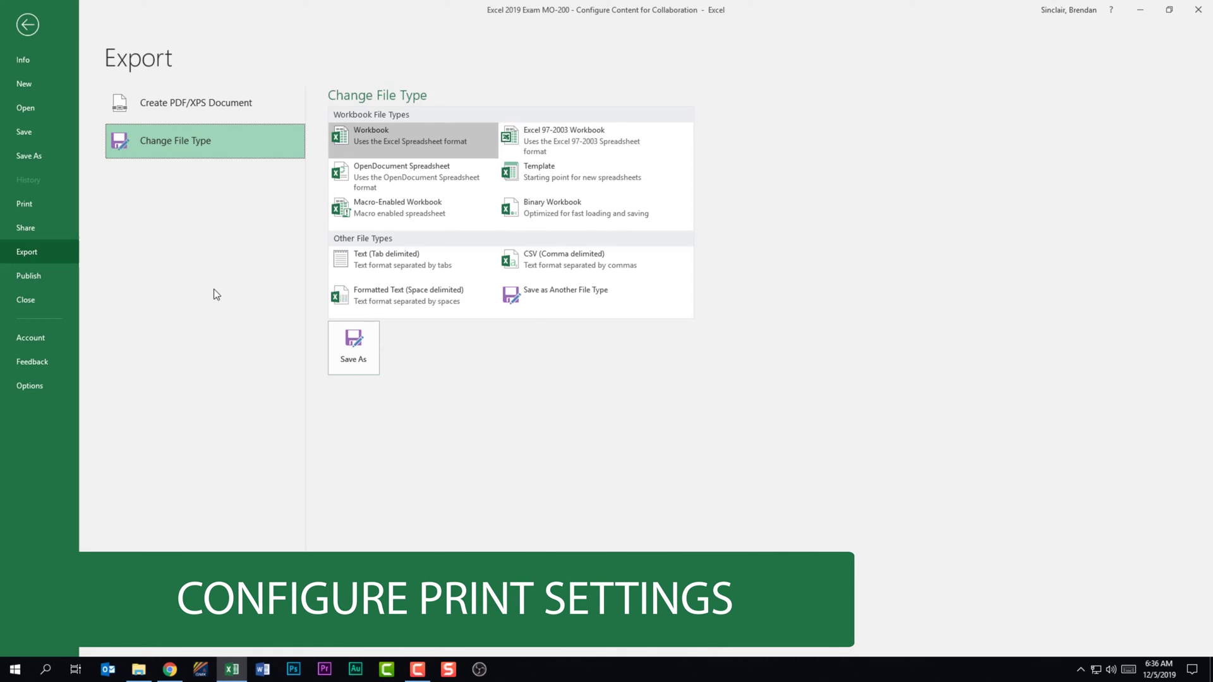
{"action": "left_click", "coordinate": [32, 201]}
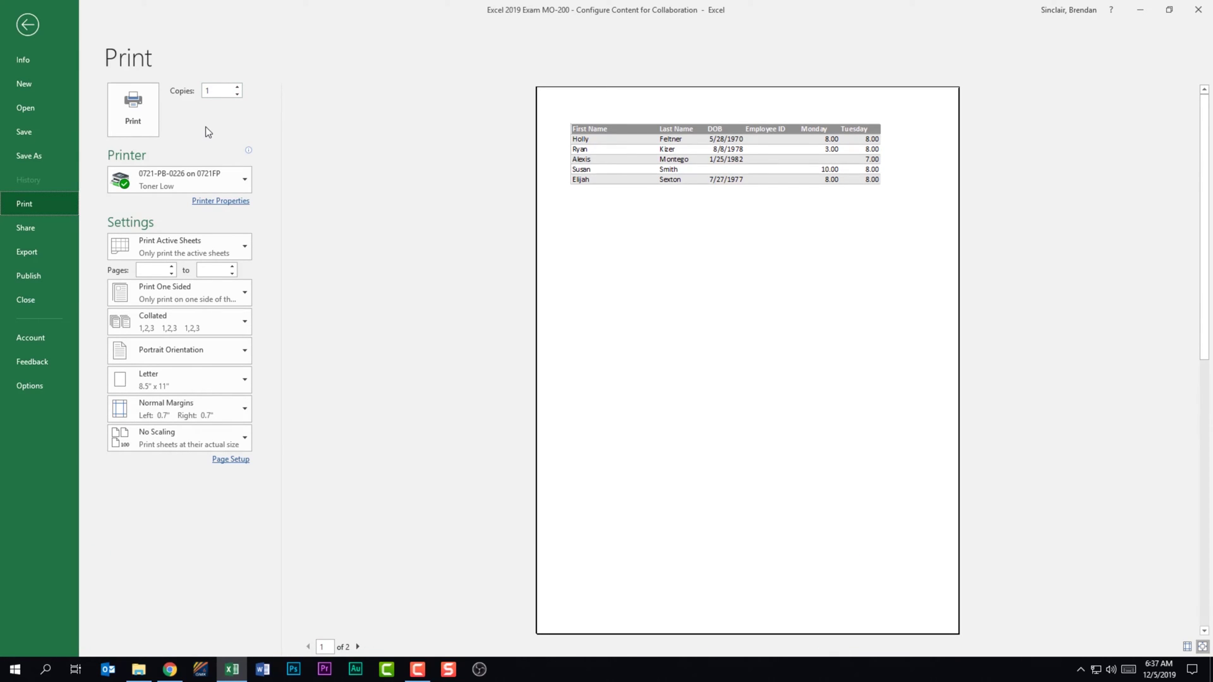
{"action": "left_click", "coordinate": [234, 246]}
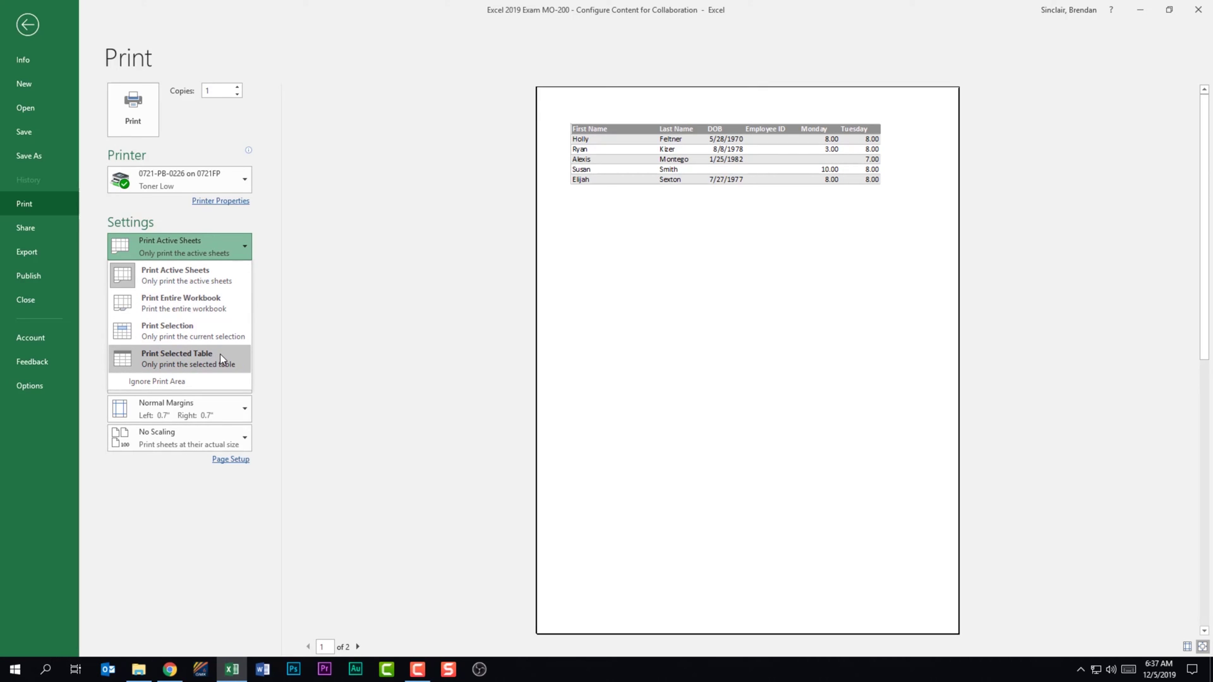
{"action": "left_click", "coordinate": [178, 383]}
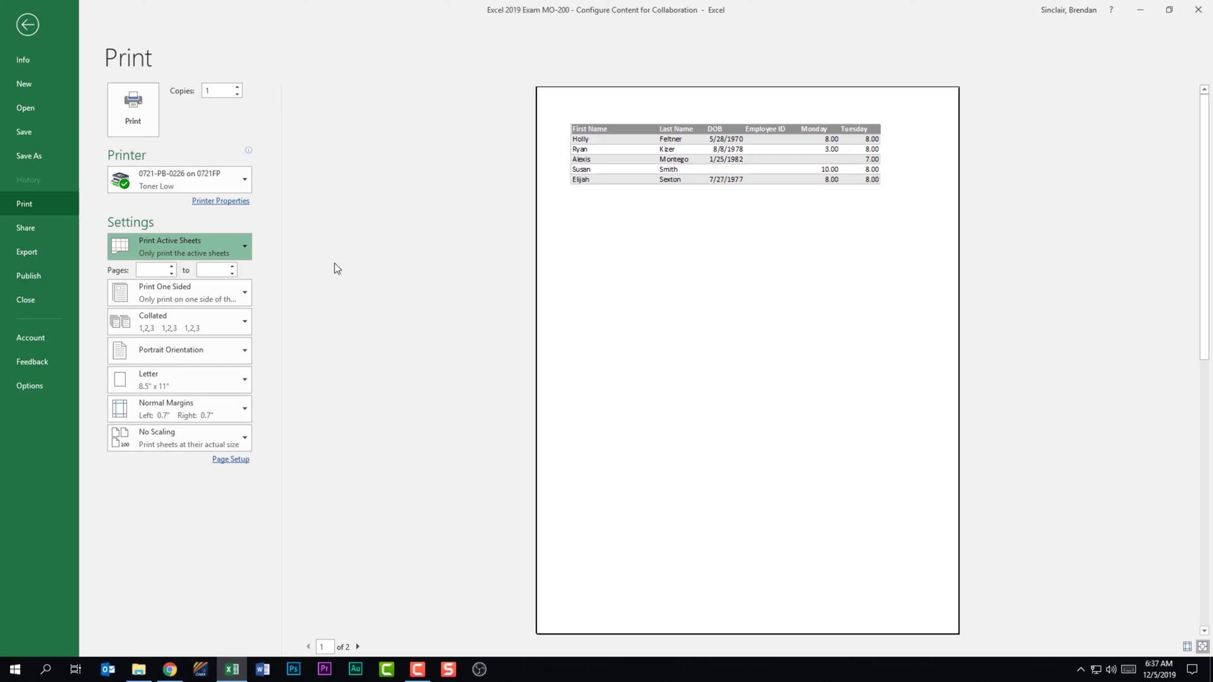
{"action": "left_click", "coordinate": [236, 288]}
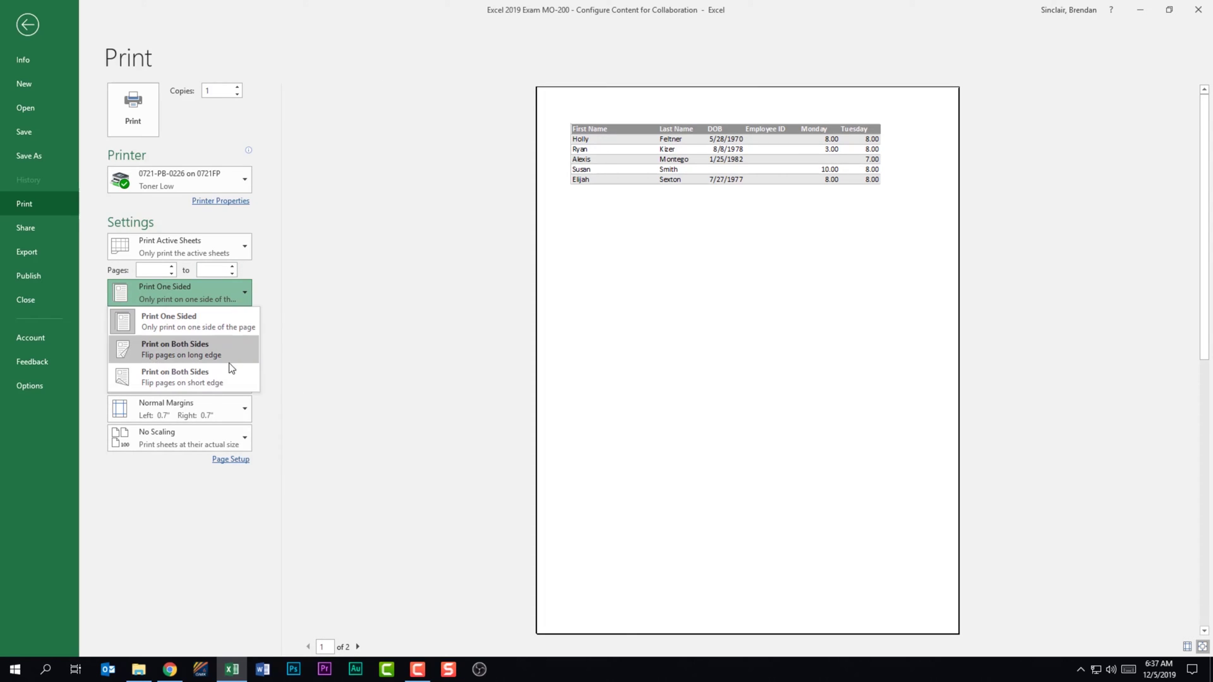
{"action": "left_click", "coordinate": [274, 264]}
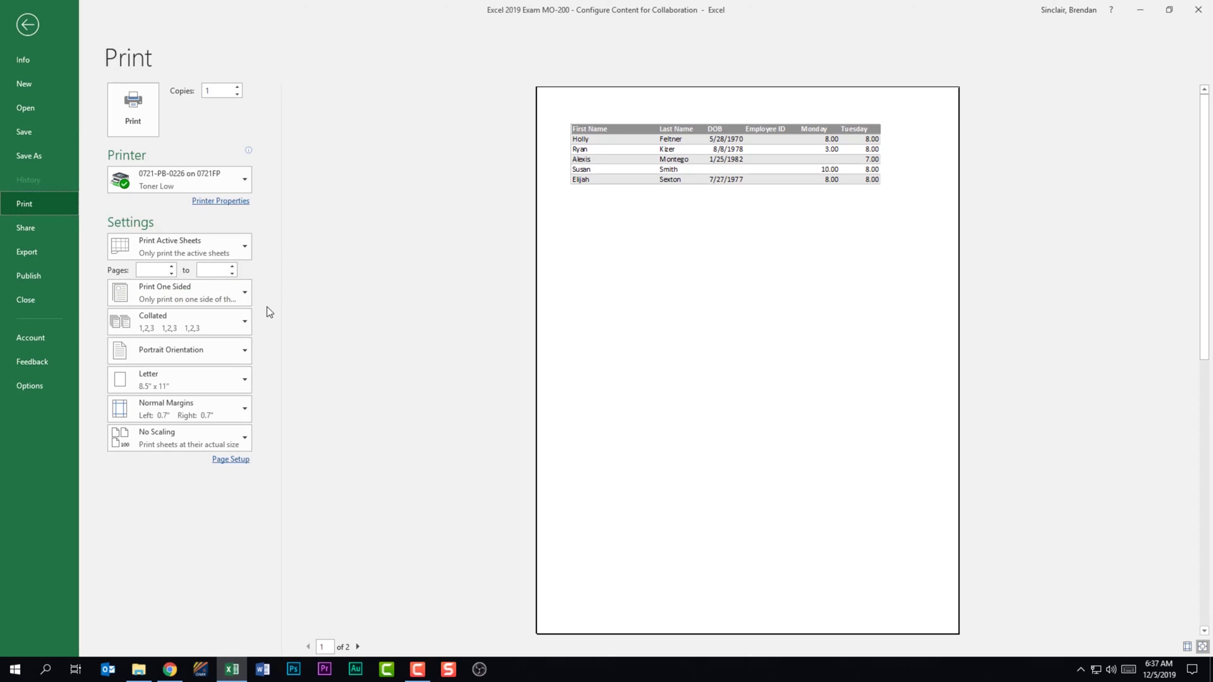
{"action": "left_click", "coordinate": [240, 335]}
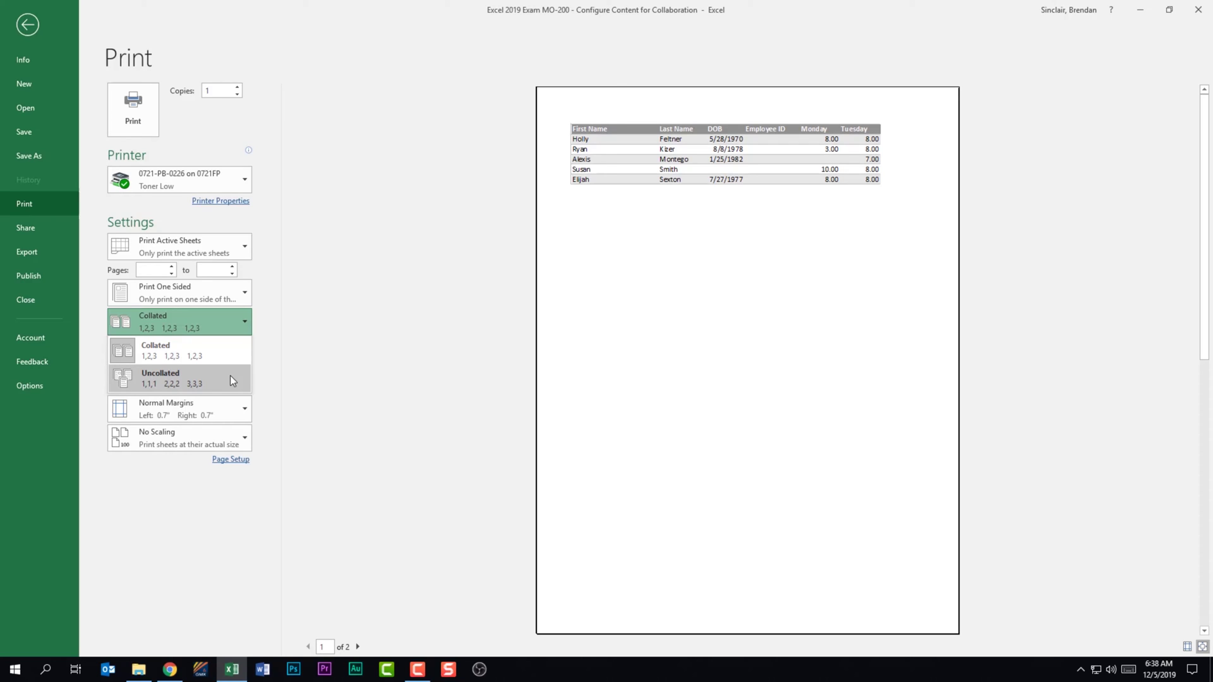
{"action": "left_click", "coordinate": [233, 415]}
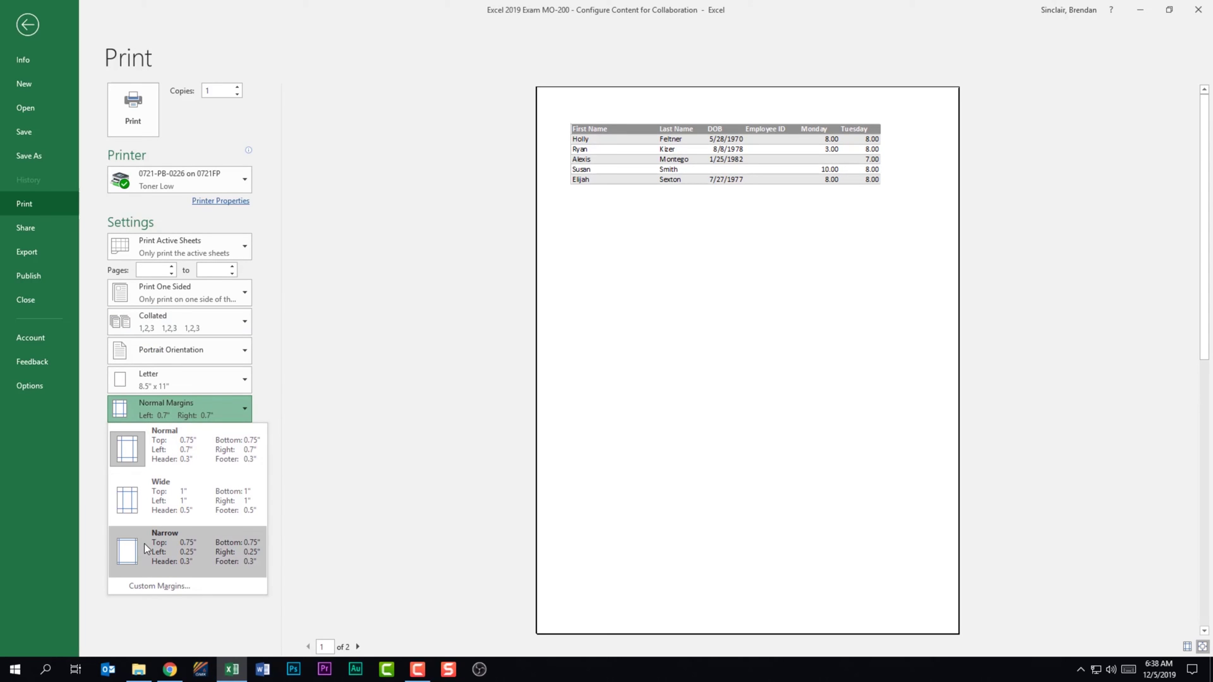
{"action": "left_click", "coordinate": [233, 408]}
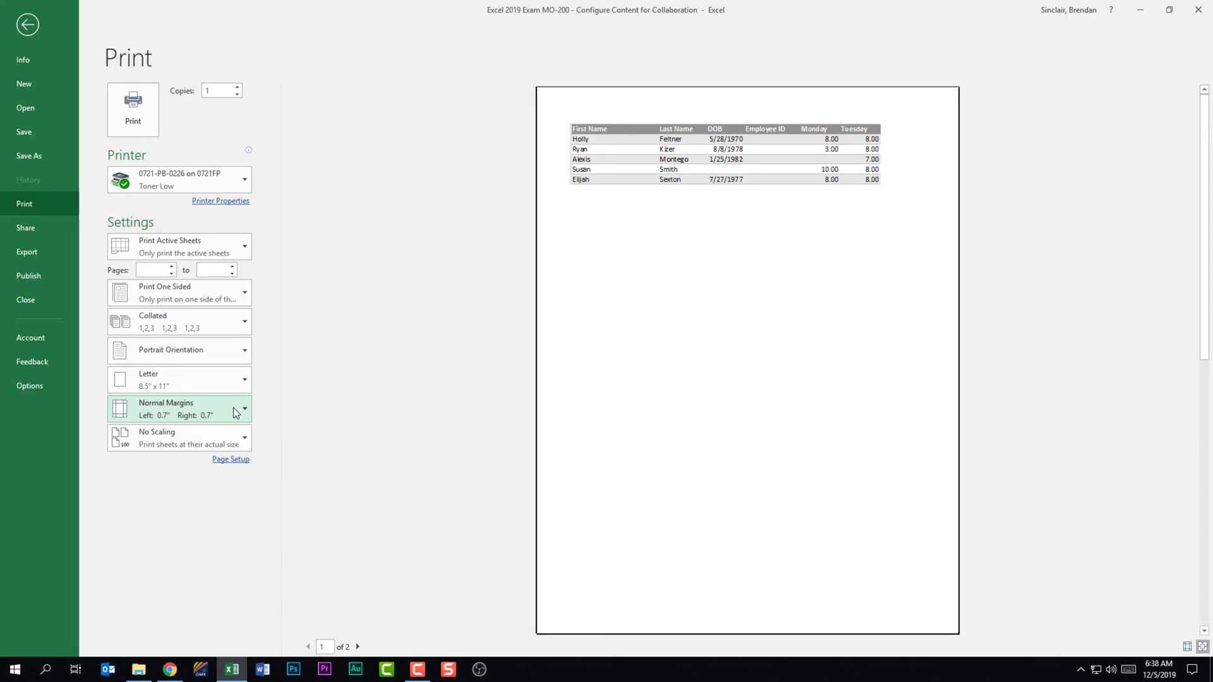
{"action": "left_click", "coordinate": [215, 436]}
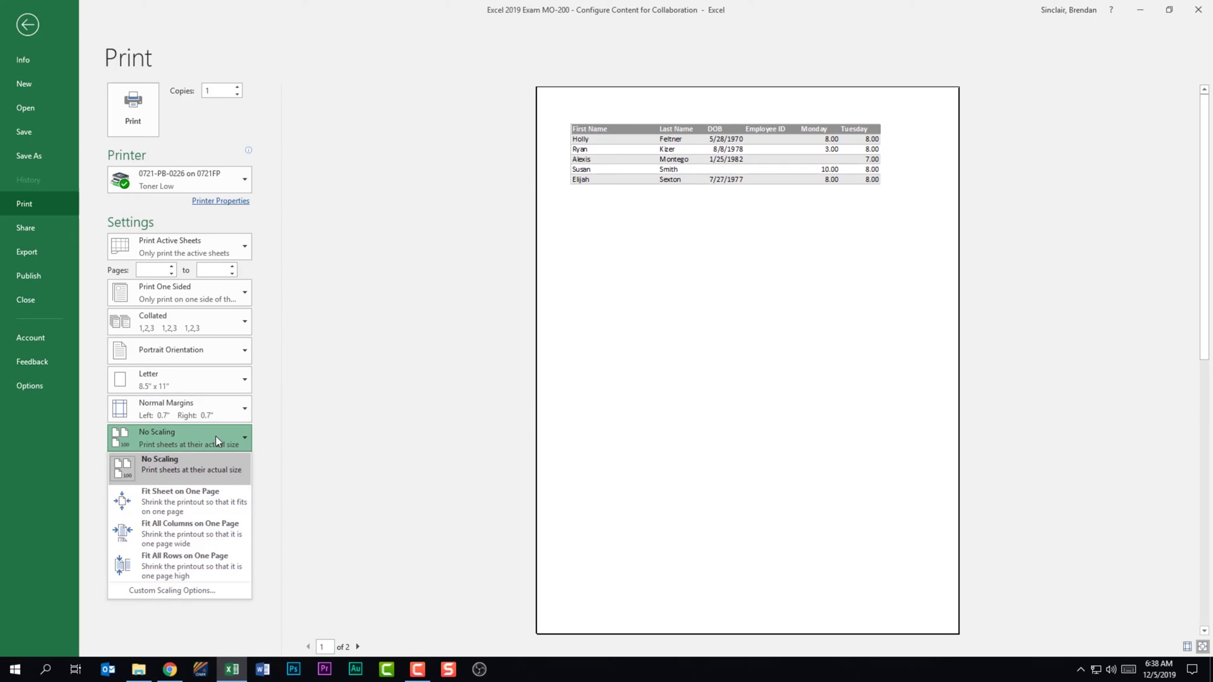
{"action": "left_click", "coordinate": [215, 436]}
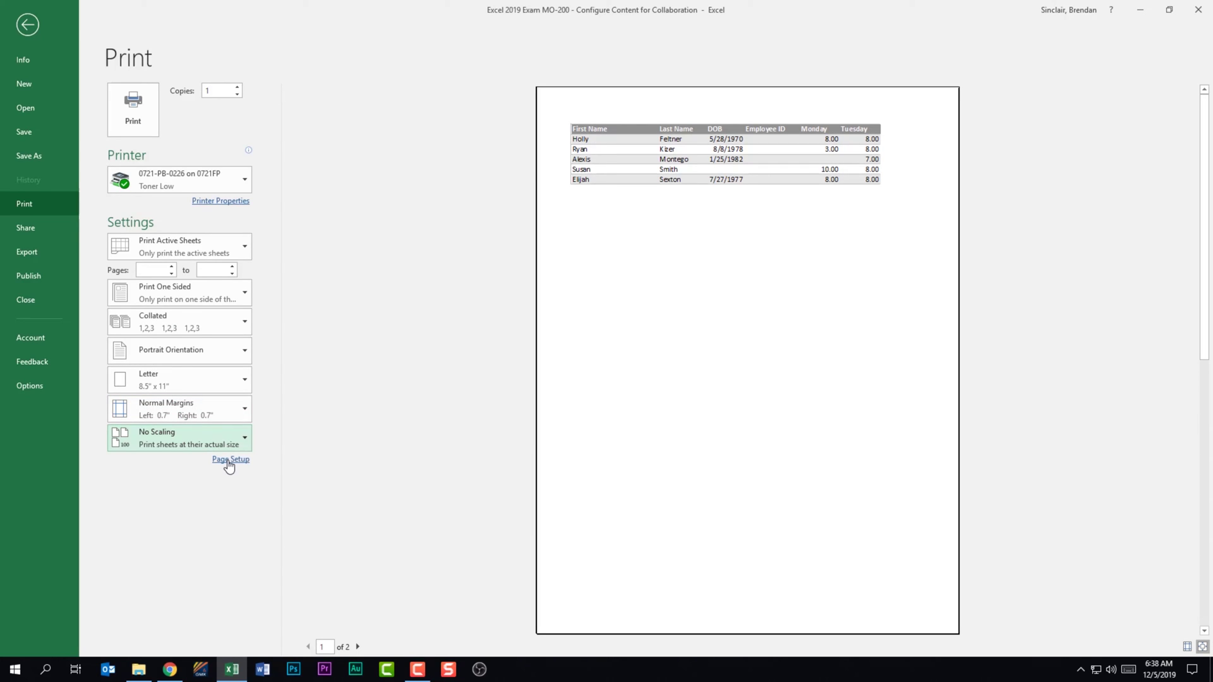
{"action": "left_click", "coordinate": [227, 461]}
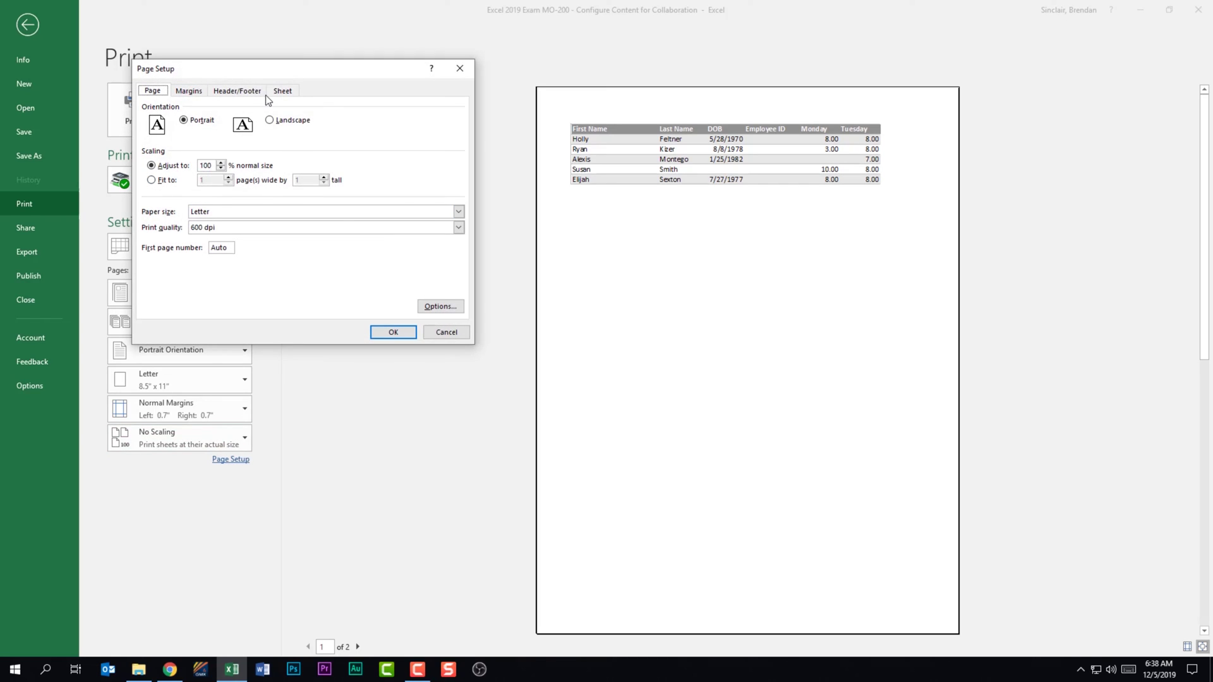
{"action": "left_click", "coordinate": [462, 70]}
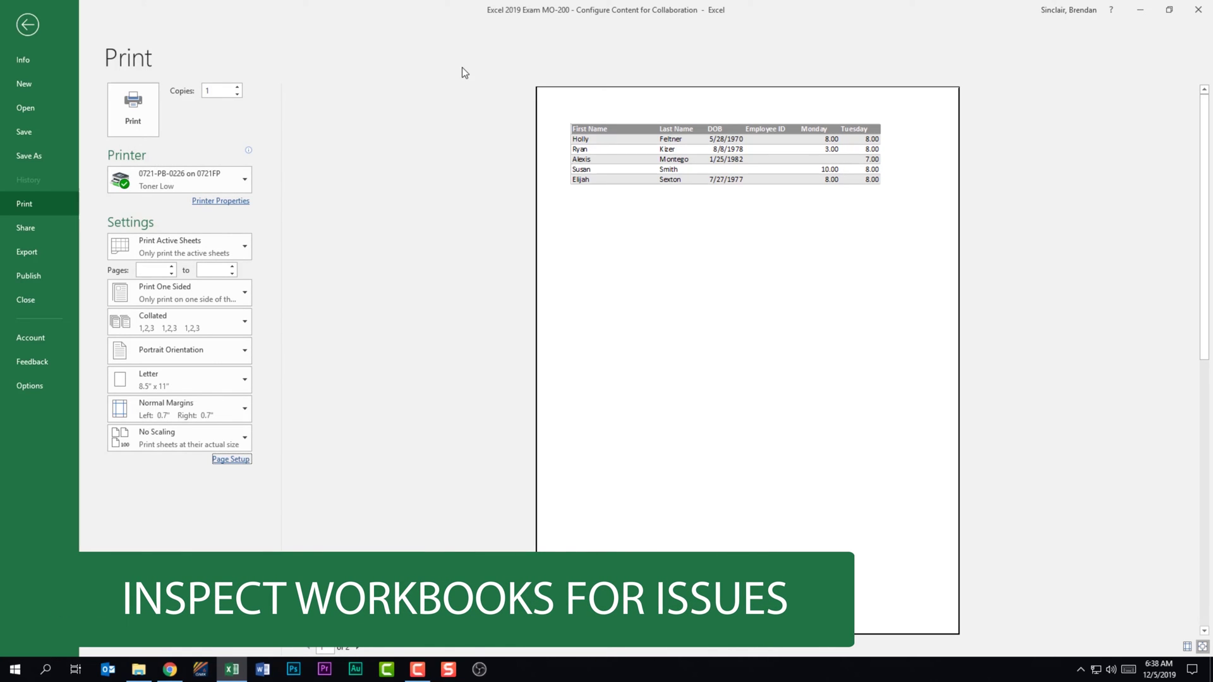
Start the Document Inspector from Info > Check for Issues, saving the workbook first.
{"action": "left_click", "coordinate": [39, 68]}
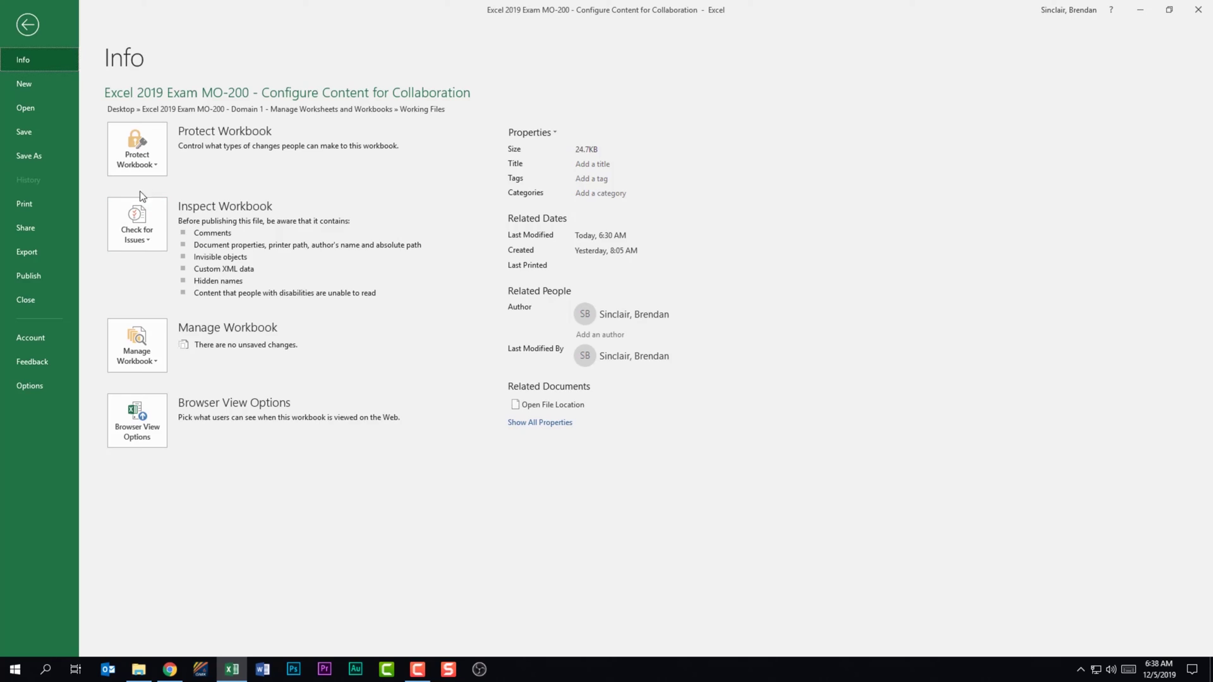
{"action": "left_click", "coordinate": [150, 237]}
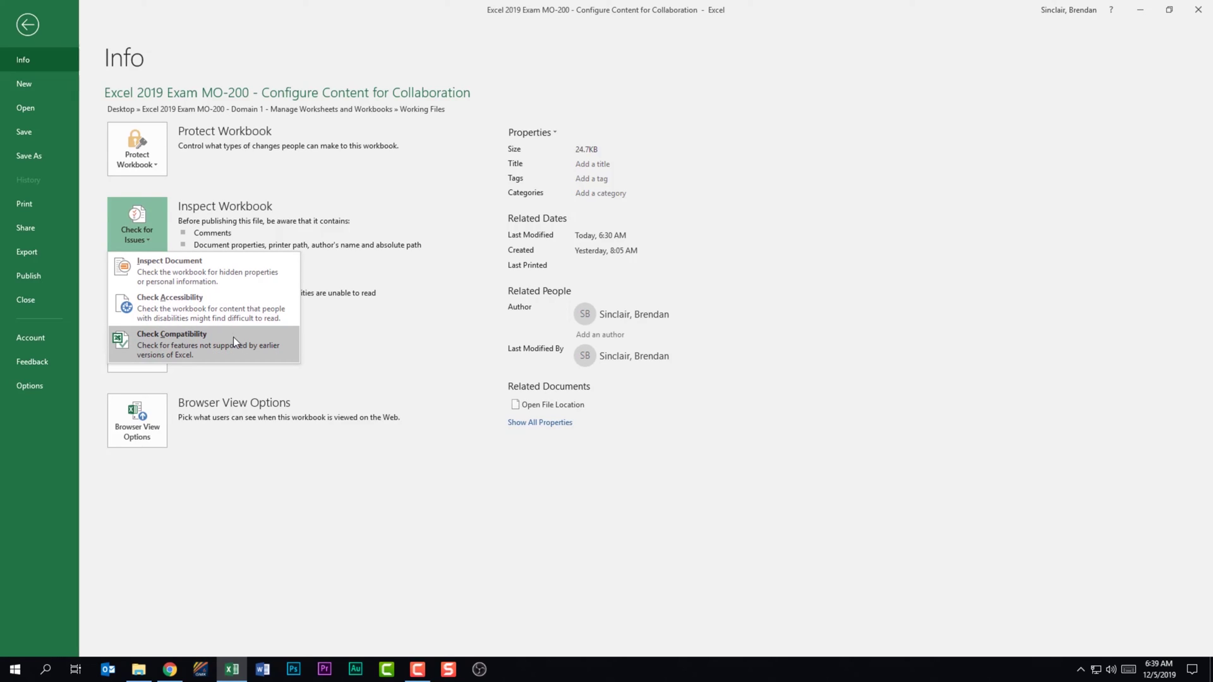
{"action": "left_click", "coordinate": [249, 279]}
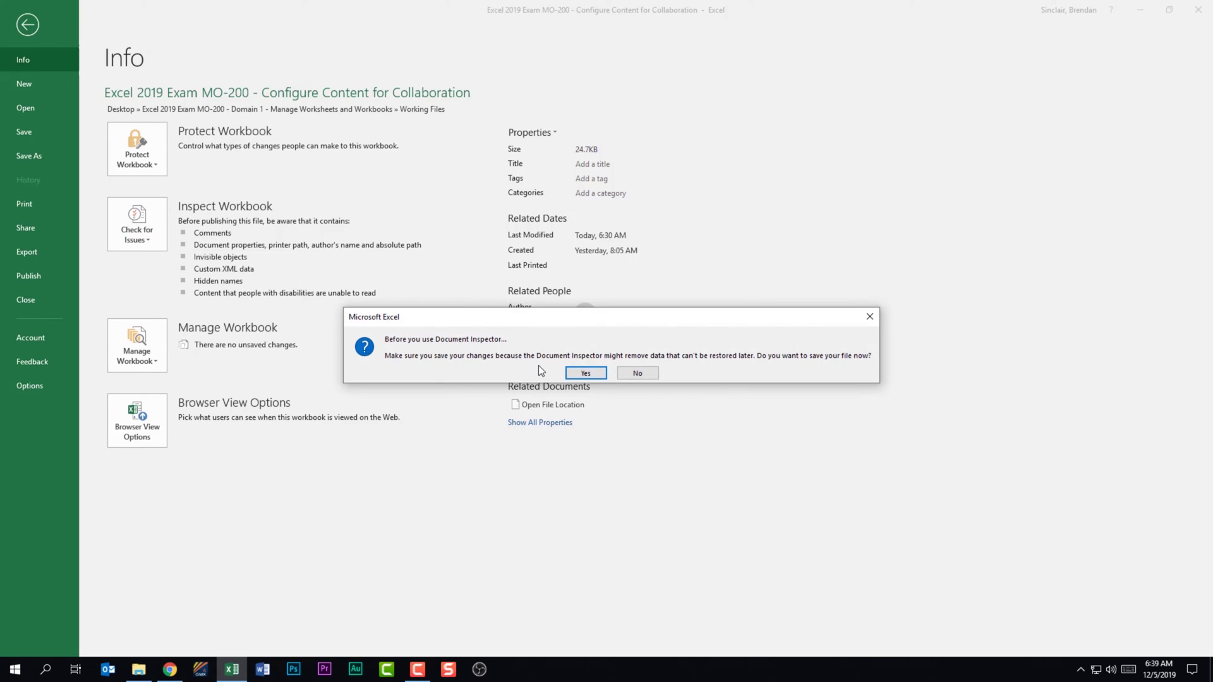
{"action": "left_click", "coordinate": [585, 373]}
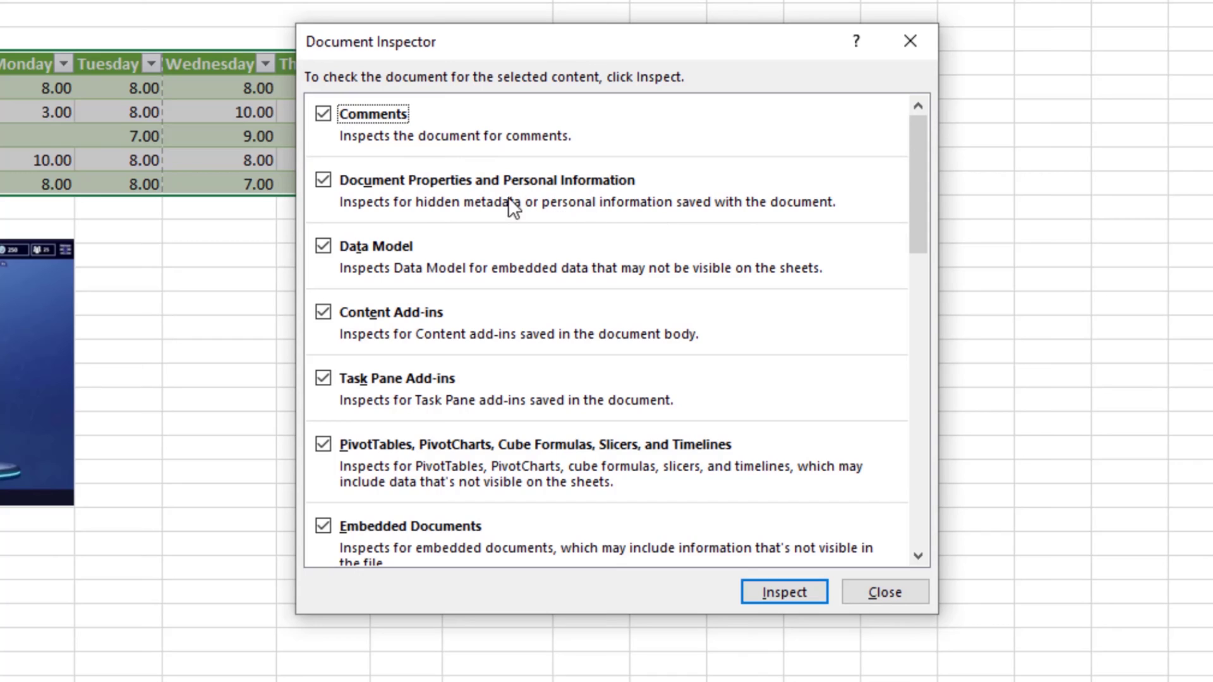
Inspect all categories, remove Document Properties and Personal Information, and close the inspector.
{"action": "left_click_drag", "start_coordinate": [915, 130], "coordinate": [907, 430]}
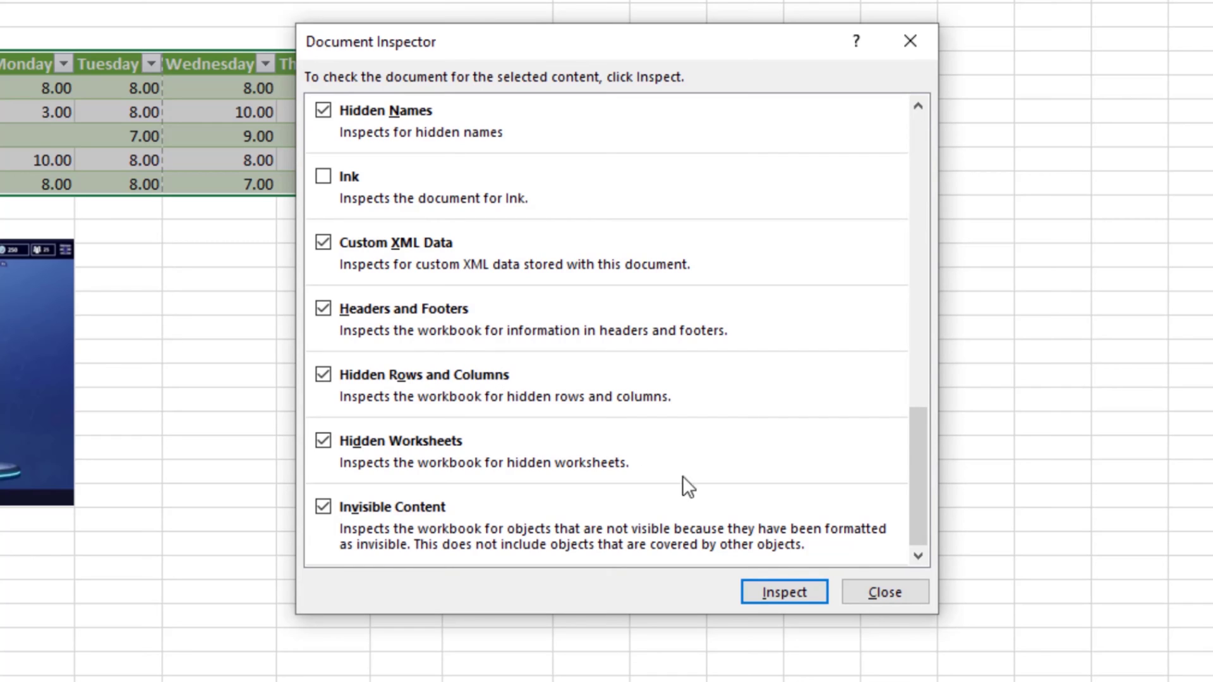
{"action": "left_click", "coordinate": [791, 585]}
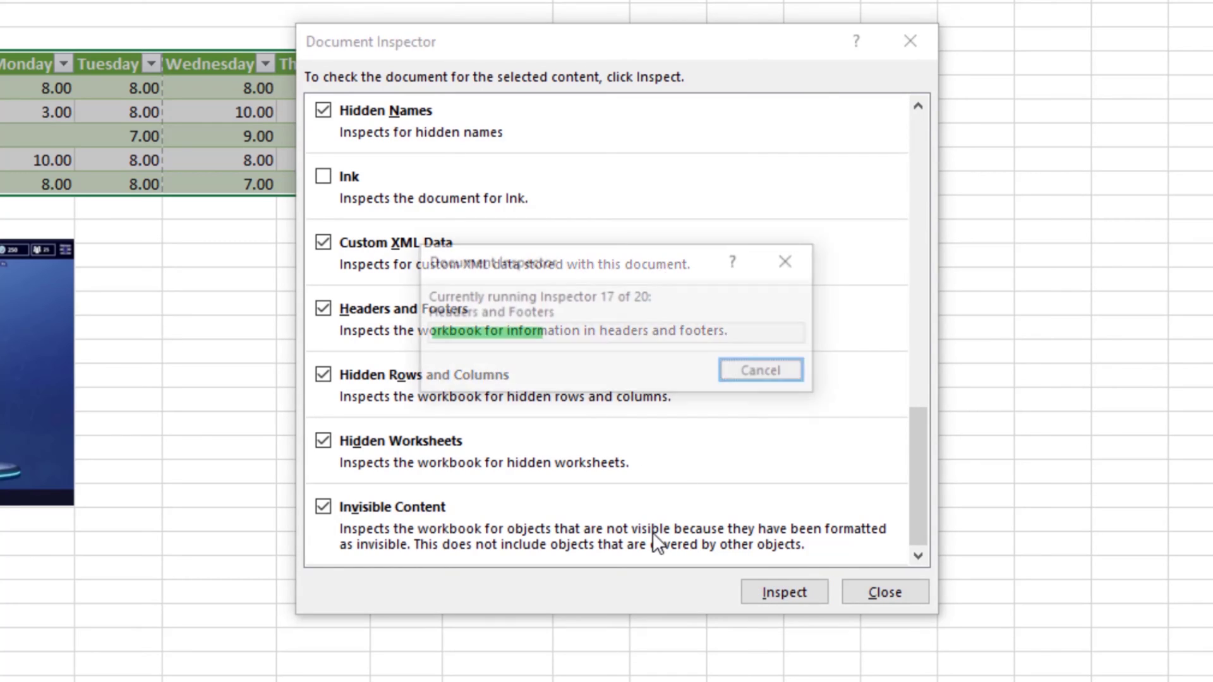
{"action": "mouse_move", "coordinate": [920, 193]}
{"action": "left_mouse_down"}
{"action": "mouse_move", "coordinate": [925, 496]}
{"action": "mouse_move", "coordinate": [931, 180]}
{"action": "left_mouse_up"}
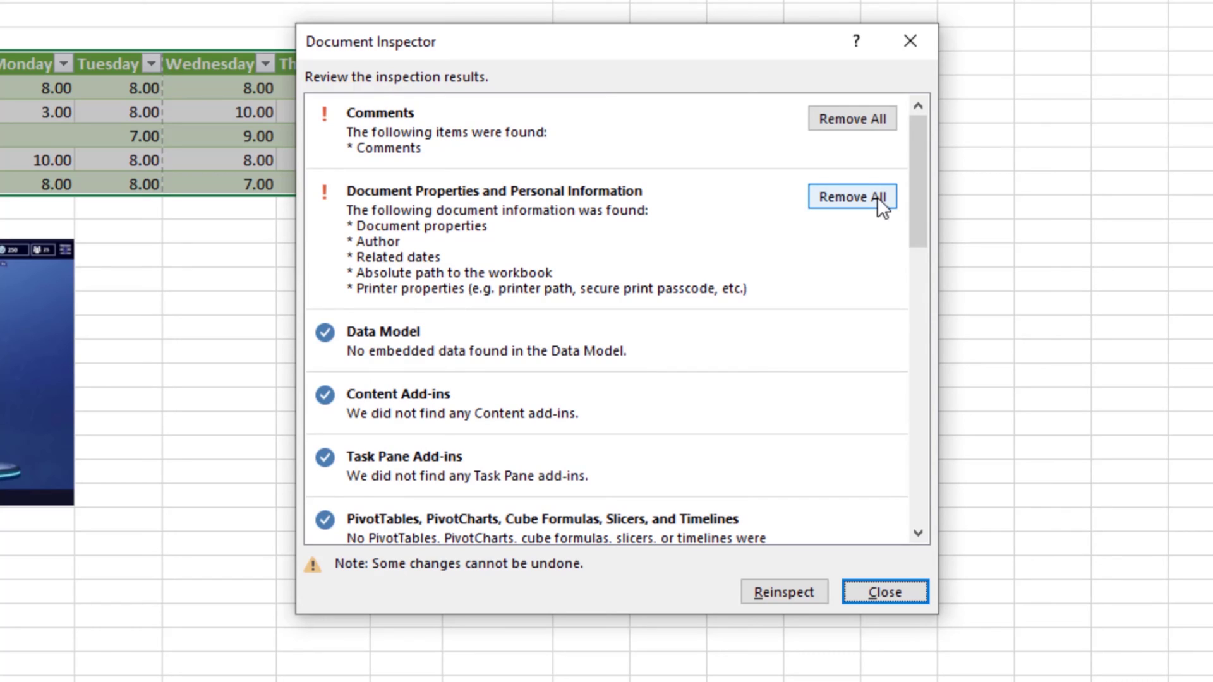
{"action": "left_click", "coordinate": [859, 200]}
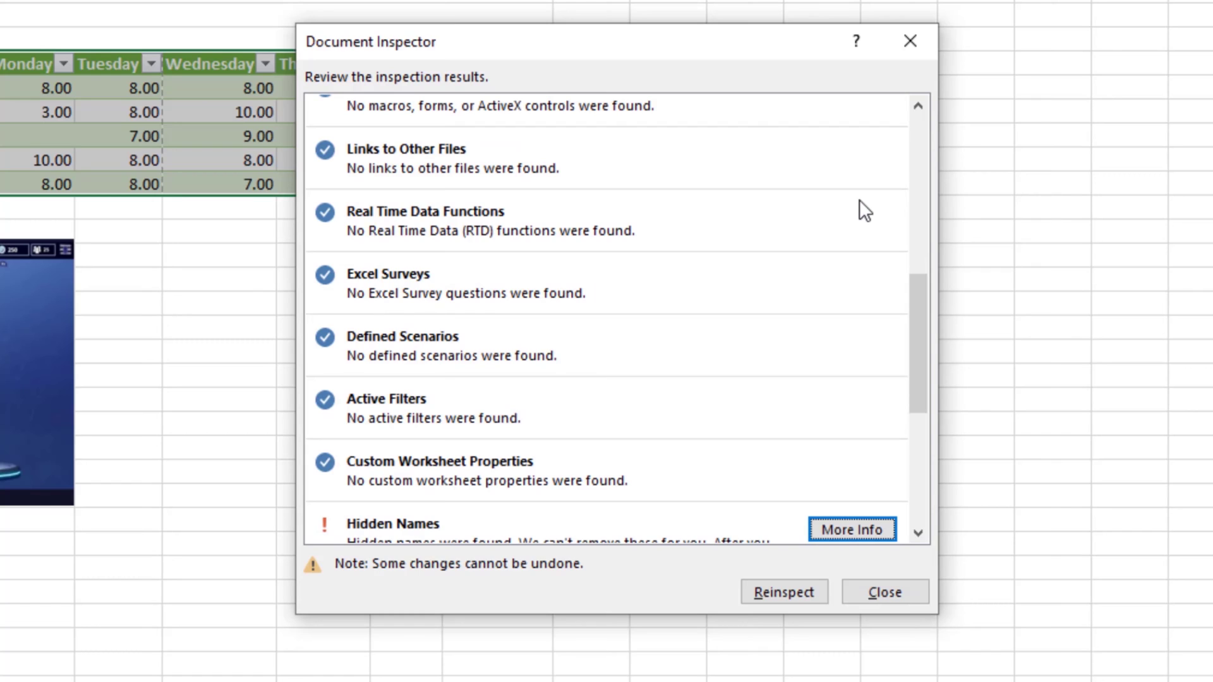
{"action": "left_click", "coordinate": [875, 591]}
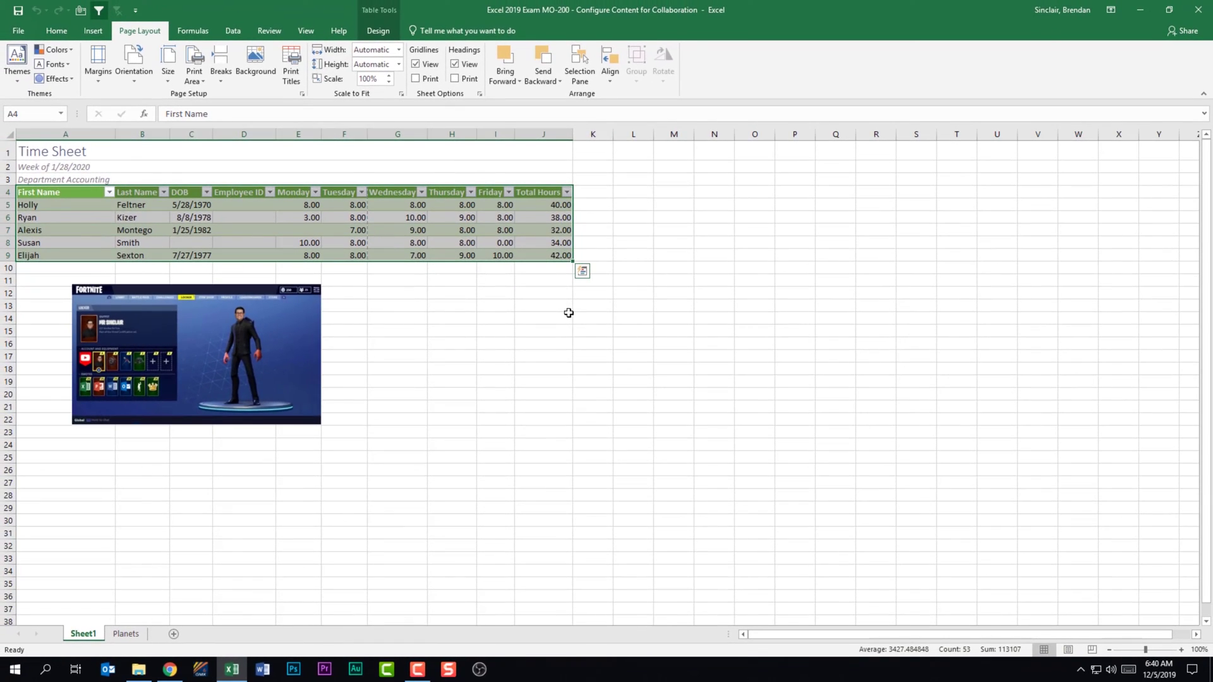
{"action": "left_click", "coordinate": [18, 31]}
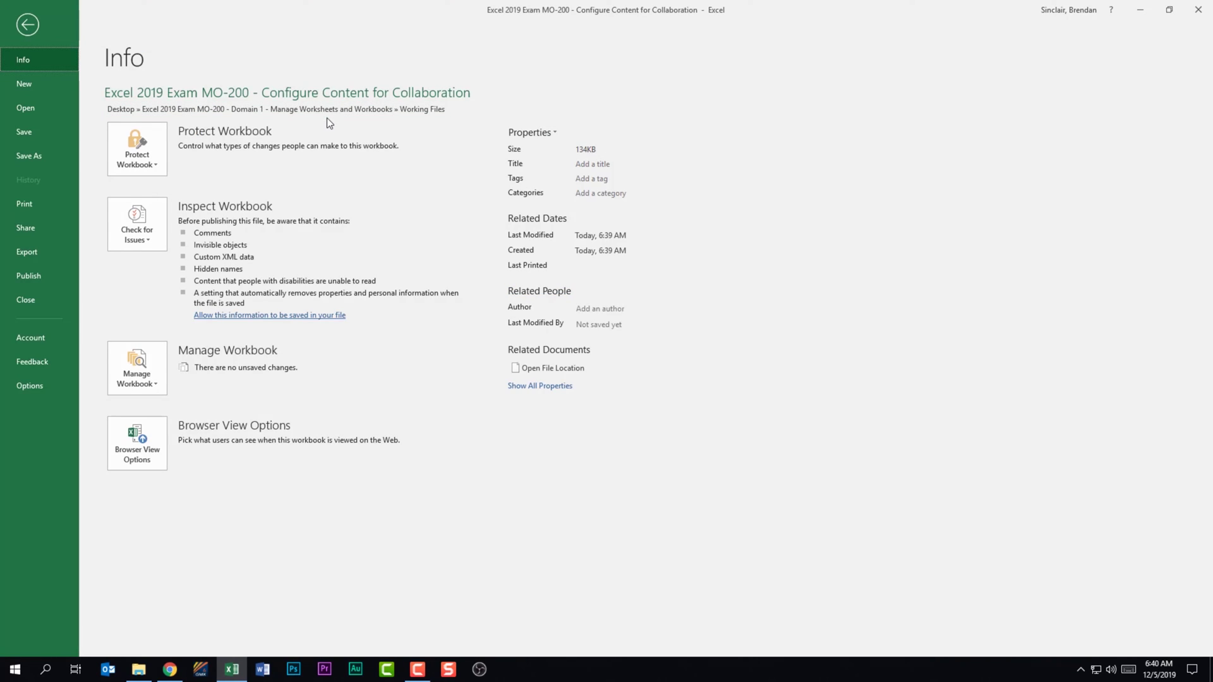
{"action": "left_click", "coordinate": [151, 226]}
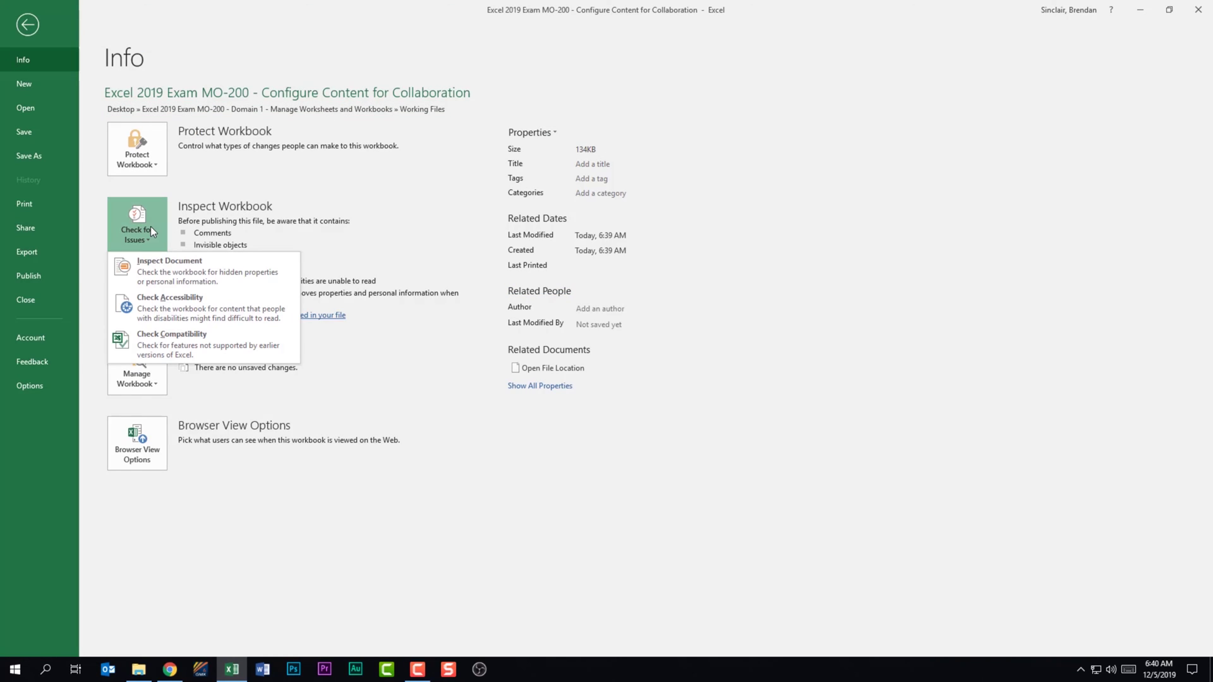
{"action": "left_click", "coordinate": [278, 318]}
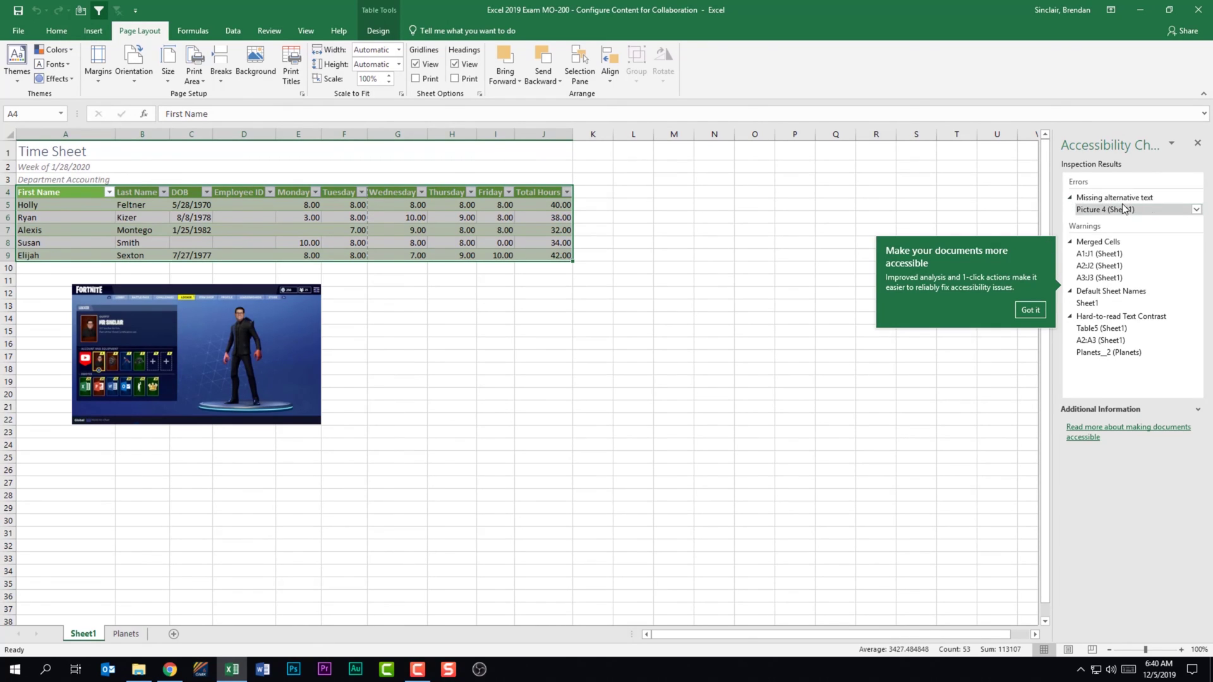
{"action": "left_click", "coordinate": [1103, 211]}
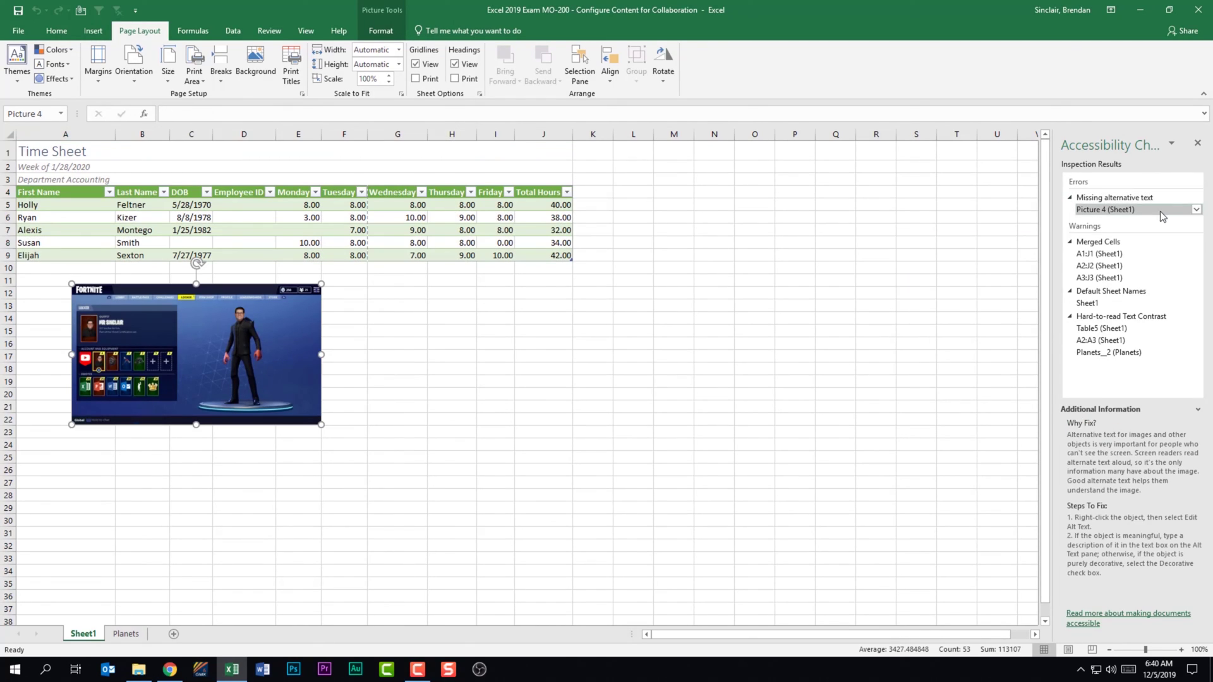
{"action": "left_click", "coordinate": [1196, 211]}
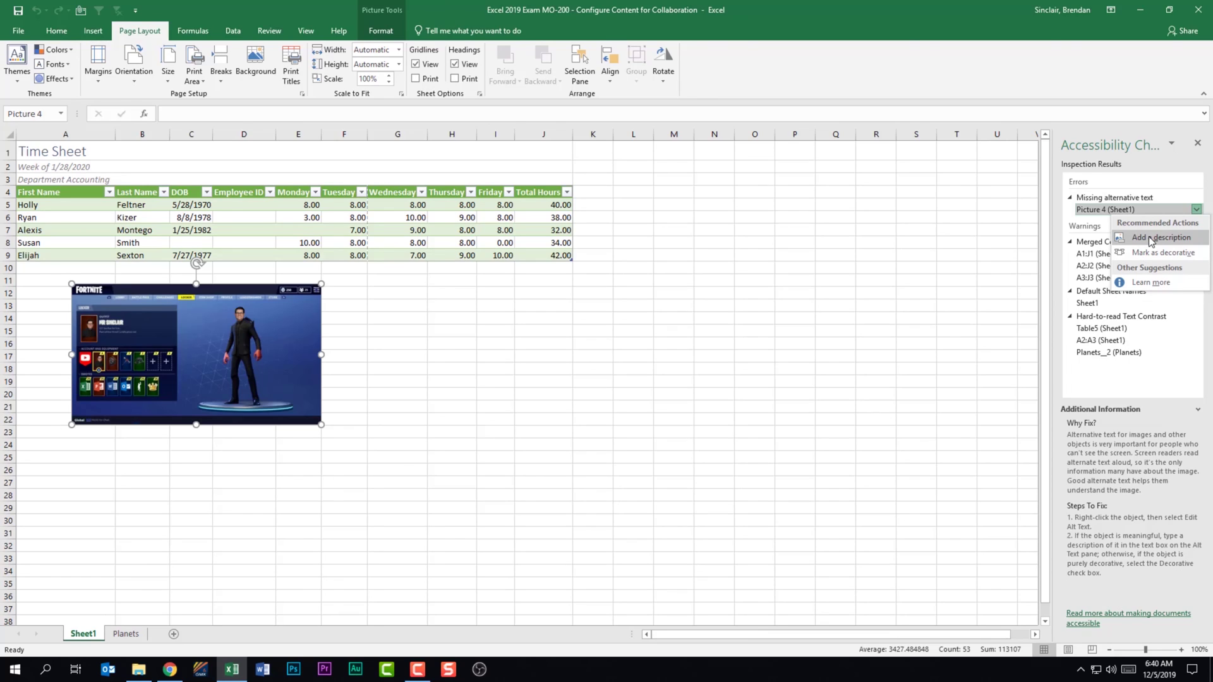
{"action": "left_click", "coordinate": [1156, 165]}
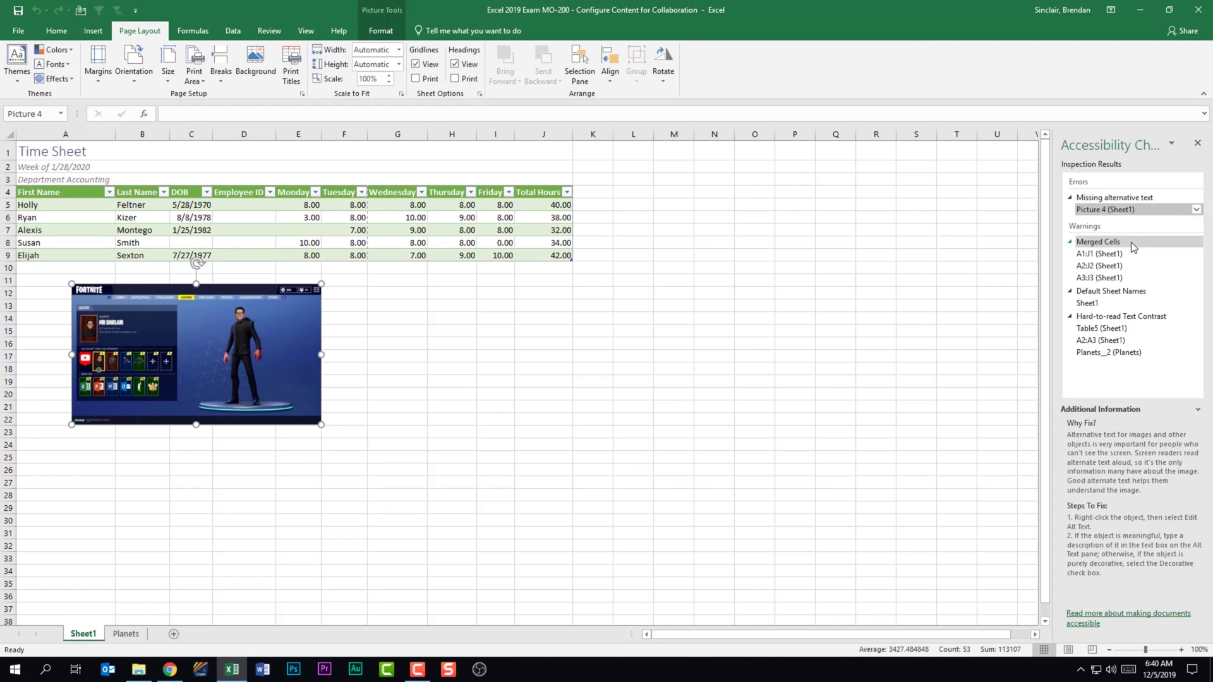
{"action": "left_click", "coordinate": [1197, 143]}
Run Check Compatibility, review the versions checked, and copy the findings to a new sheet.
{"action": "left_click", "coordinate": [18, 31]}
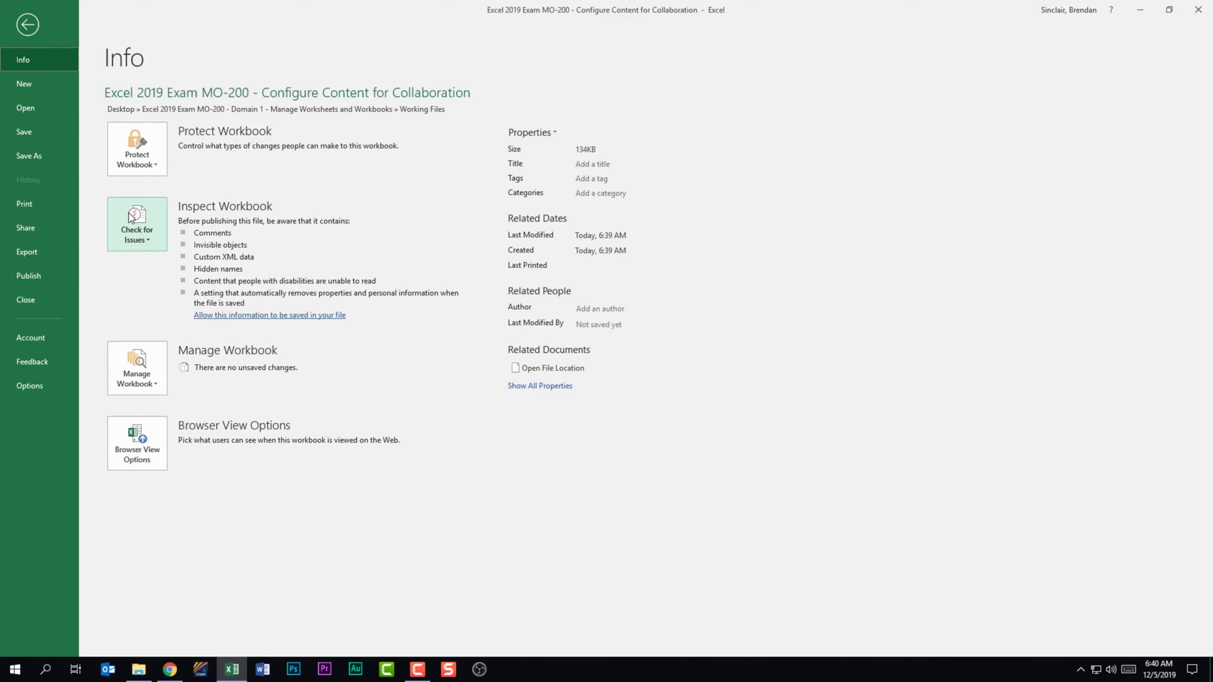
{"action": "left_click", "coordinate": [147, 239]}
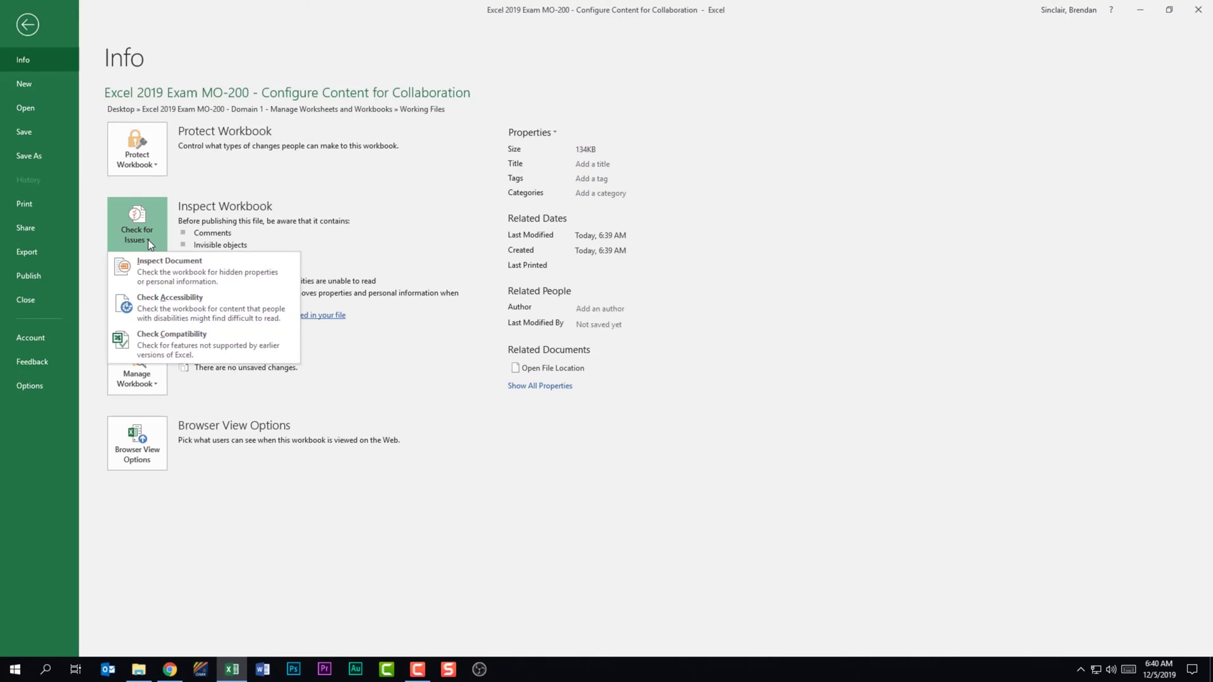
{"action": "left_click", "coordinate": [239, 350]}
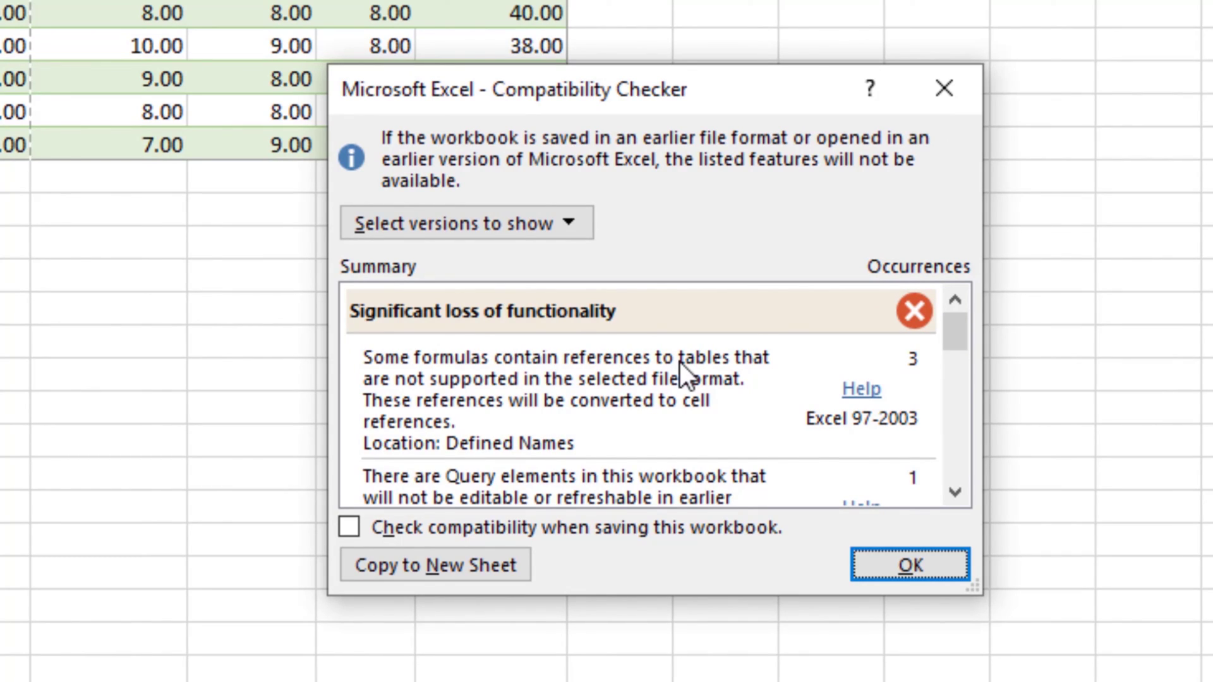
{"action": "left_click", "coordinate": [567, 229]}
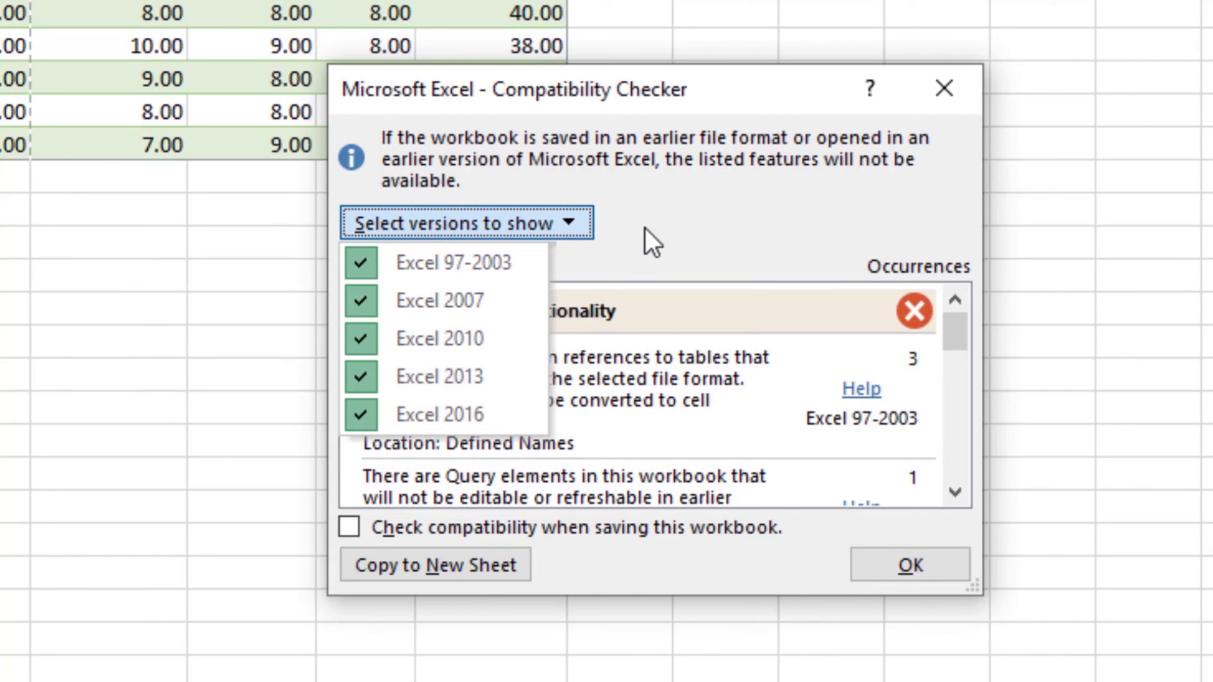
{"action": "left_click", "coordinate": [588, 222]}
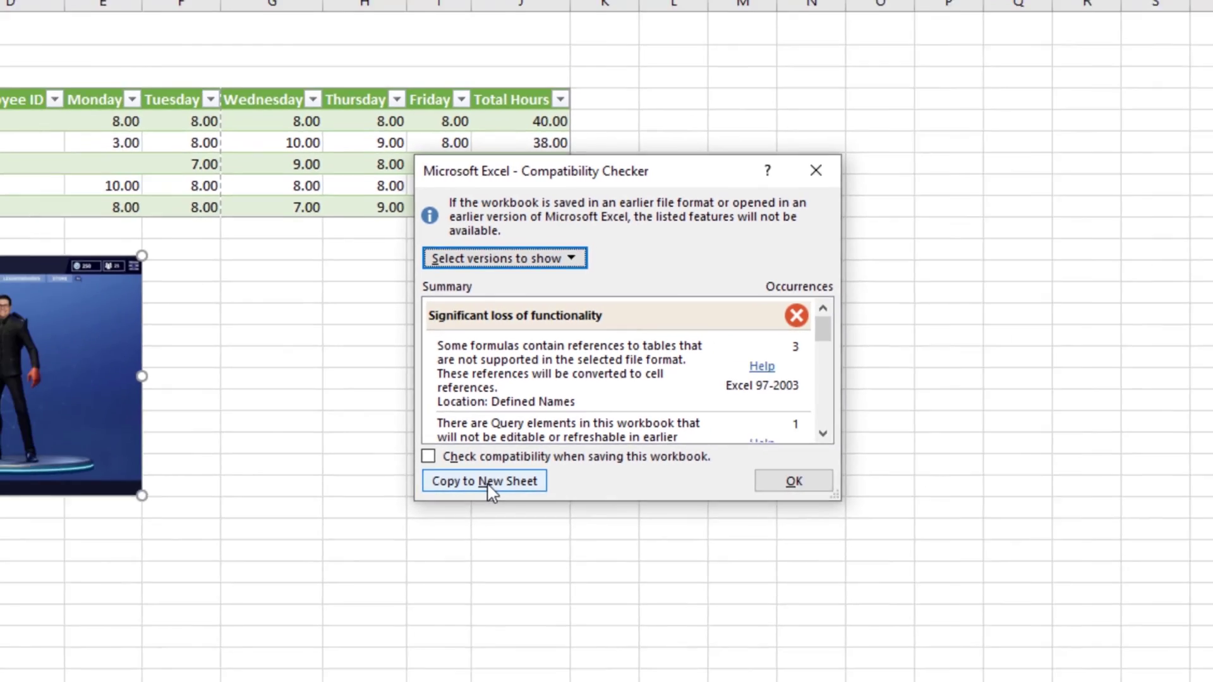
{"action": "left_click", "coordinate": [441, 571]}
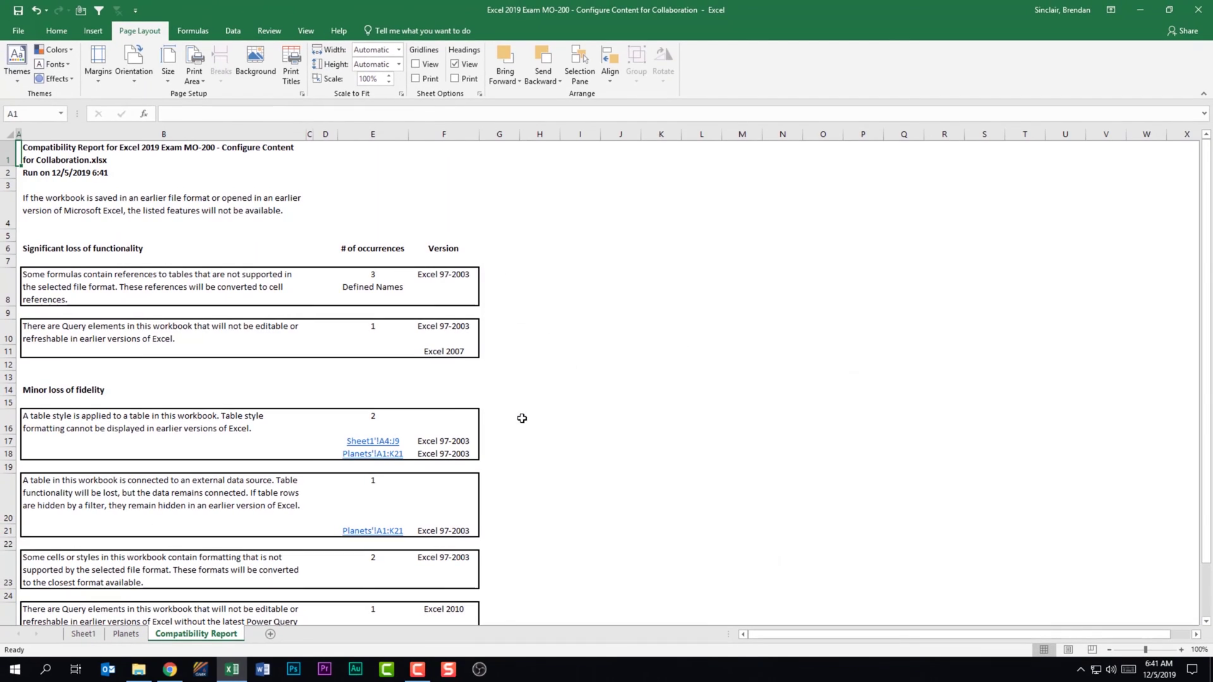